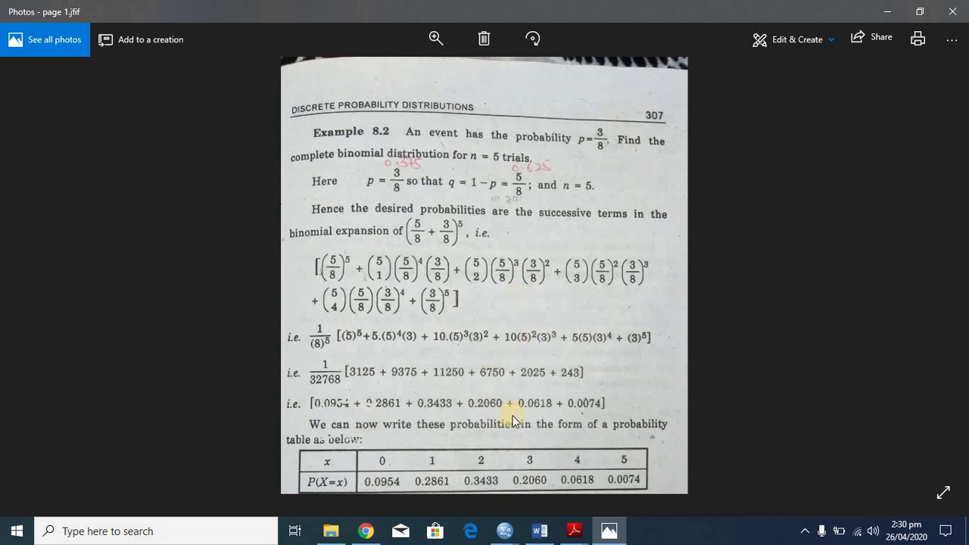
Switch from the textbook page image to the empty Untitled1 dataset in the SPSS Data Editor
mouse_move(504, 532)
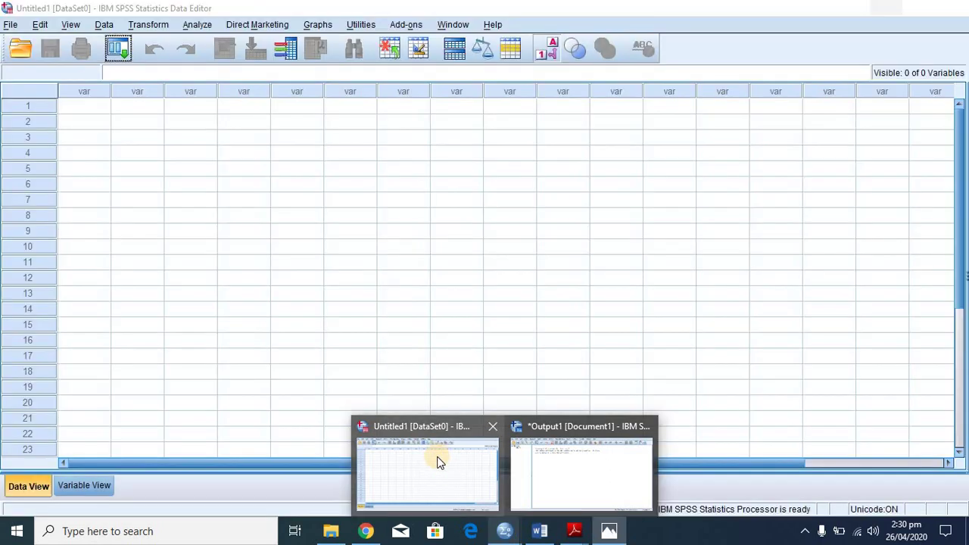
click(438, 459)
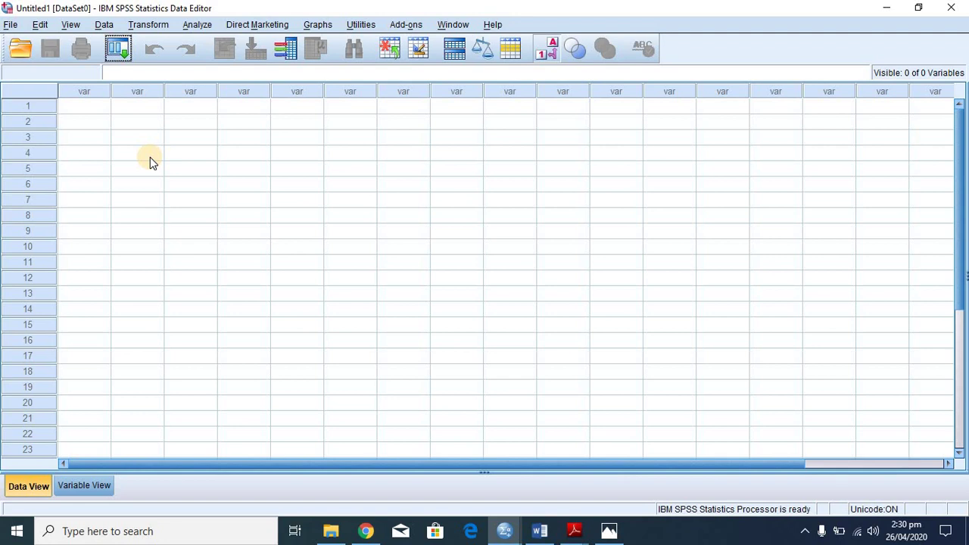
click(149, 25)
click(155, 46)
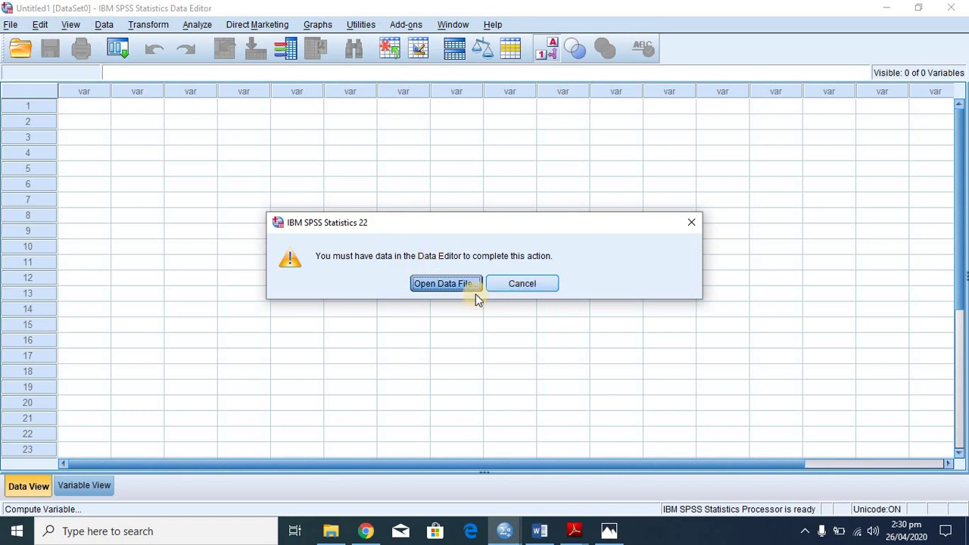
click(521, 283)
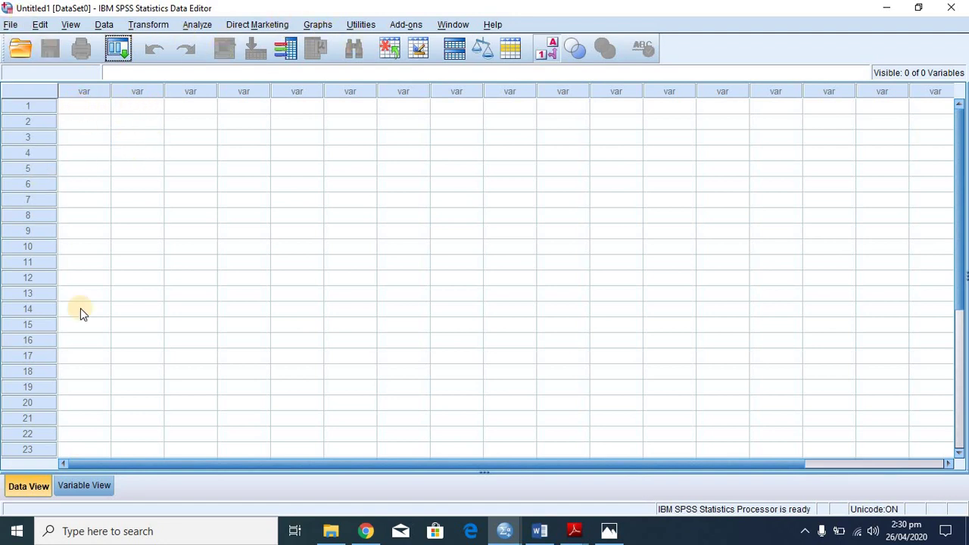
Define two variables named x and prob in the variable definitions, consulting the textbook page for the quantities needed
click(81, 486)
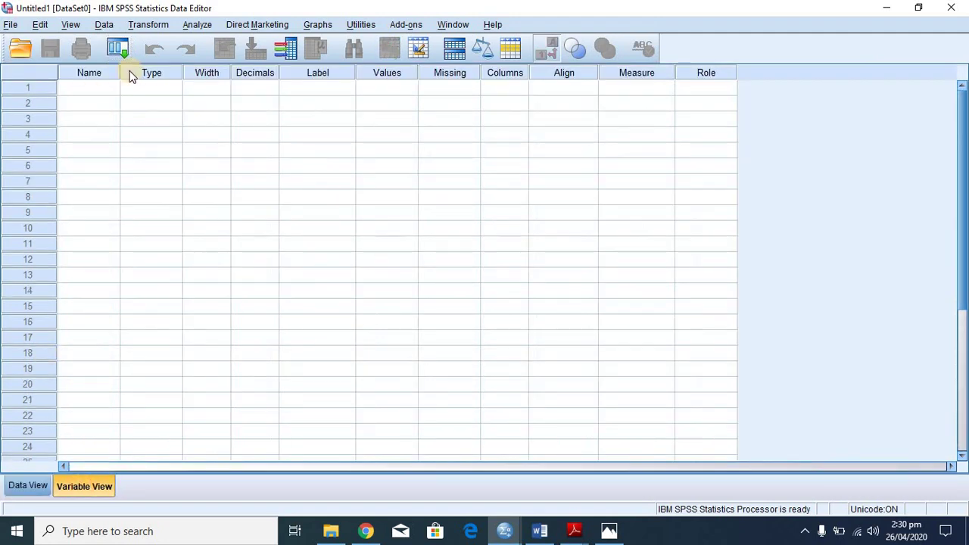
click(91, 89)
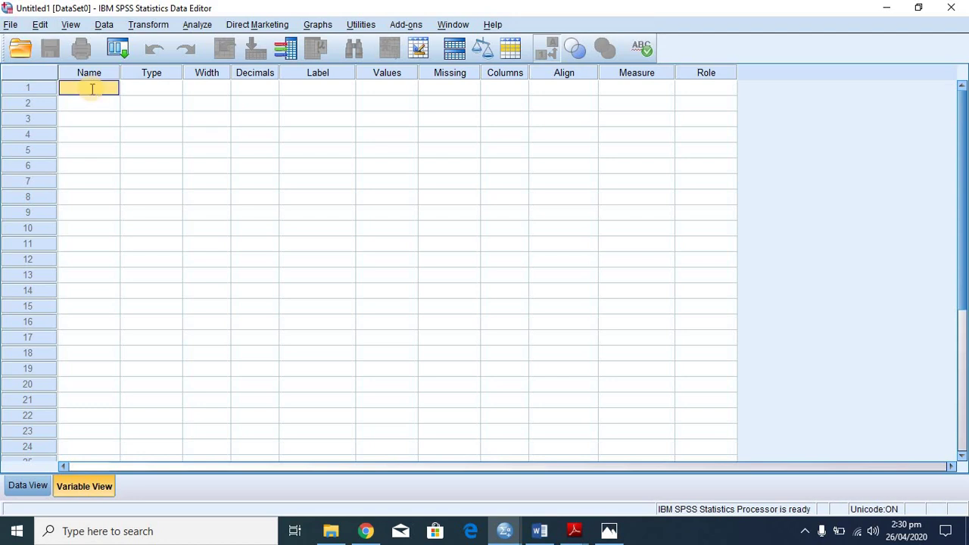
text(x)
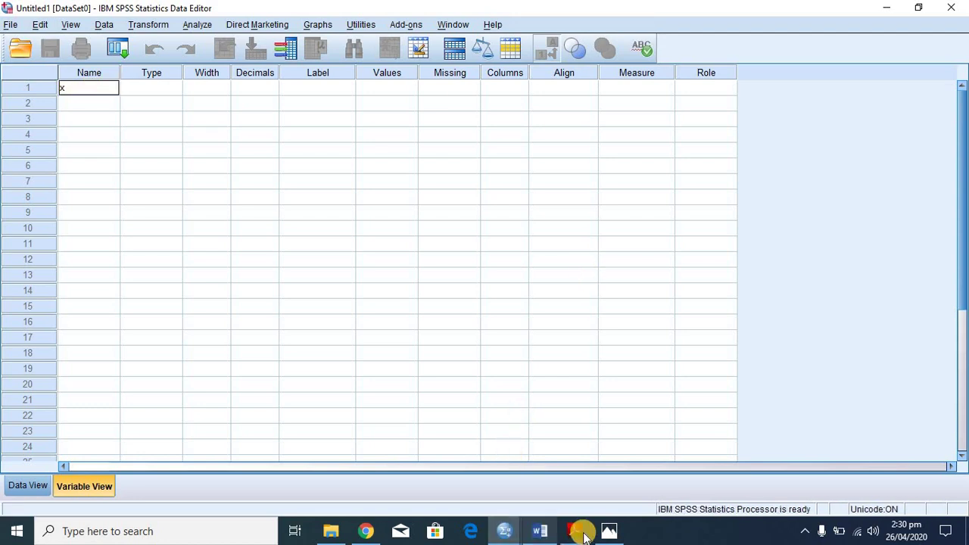
click(608, 531)
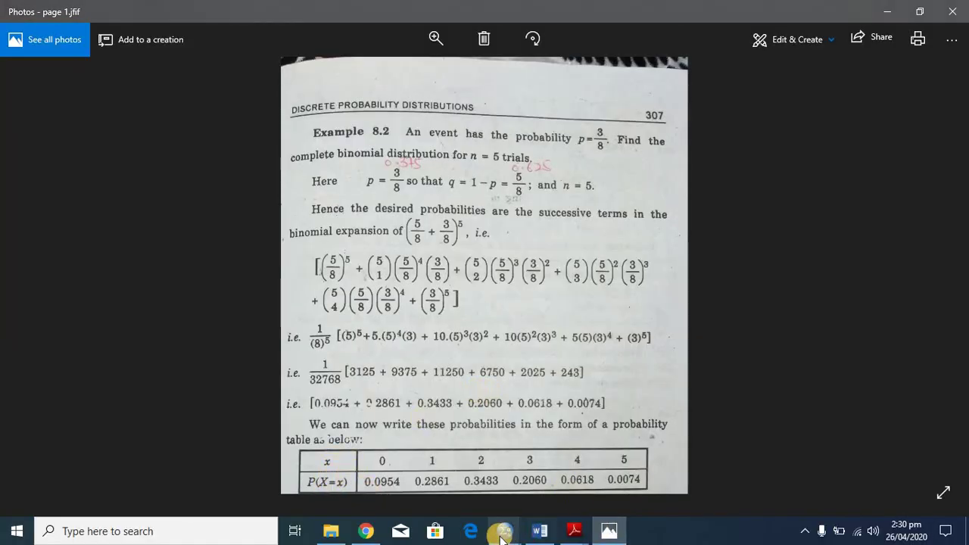
mouse_move(505, 530)
click(461, 483)
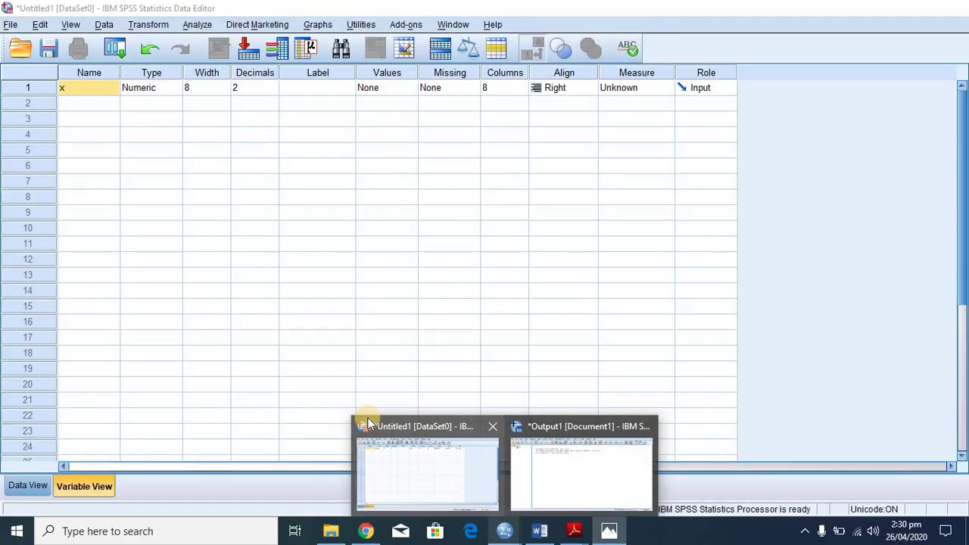
click(76, 105)
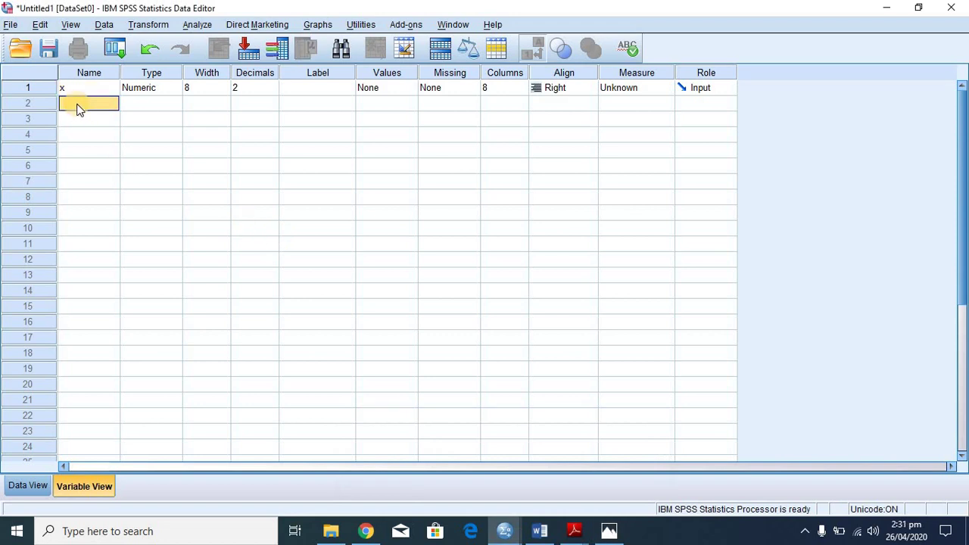
text(prob)
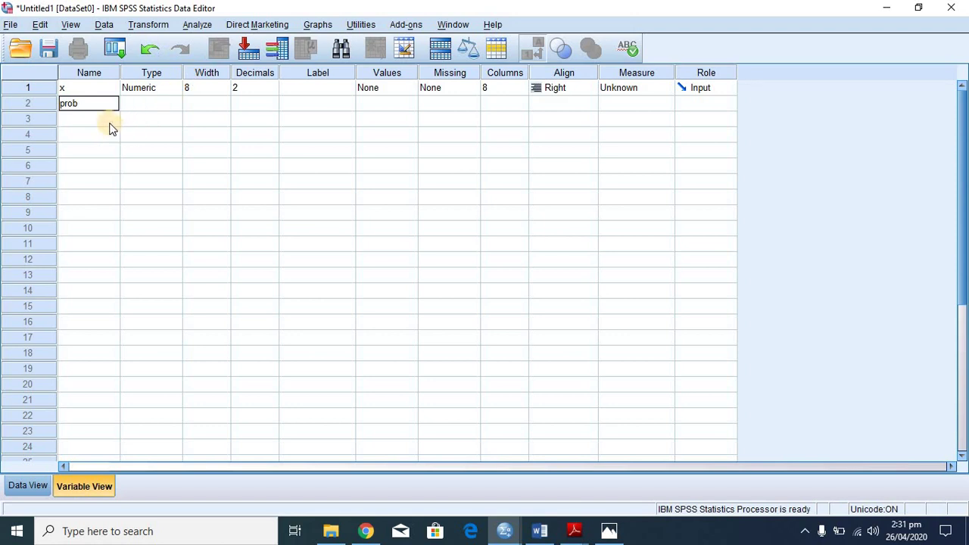
key(Return)
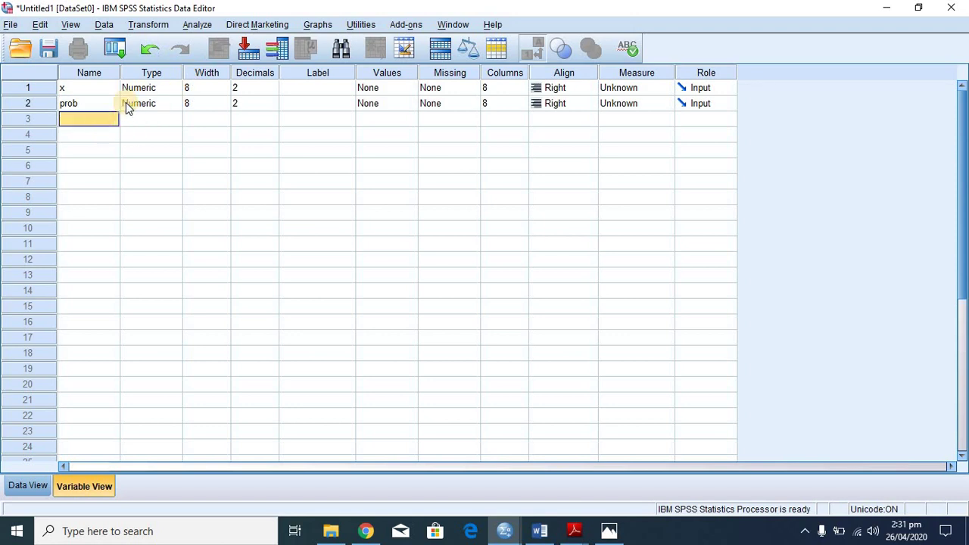
Set the decimals of variable x to 0
click(266, 87)
click(273, 86)
click(273, 90)
click(273, 90)
click(274, 90)
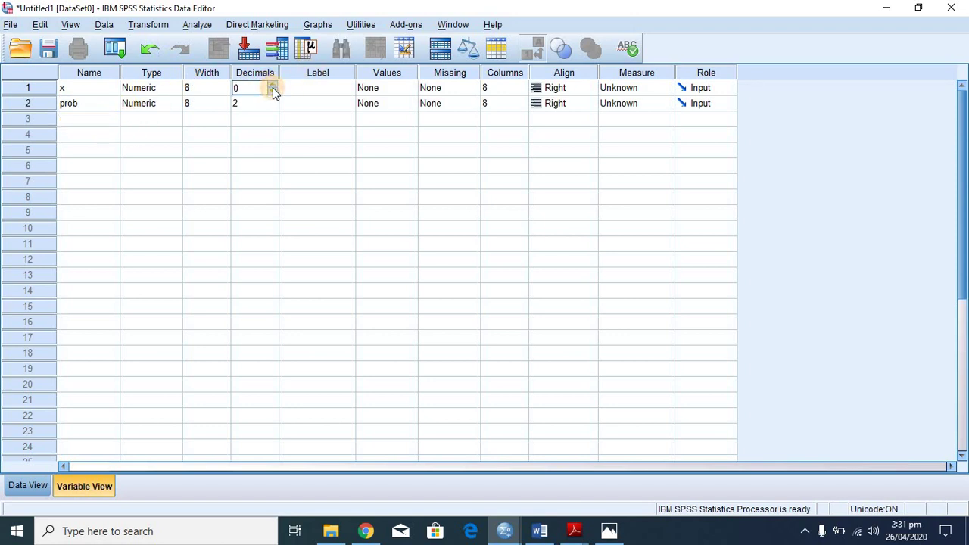
Set the measurement level of both x and prob to Scale
click(653, 89)
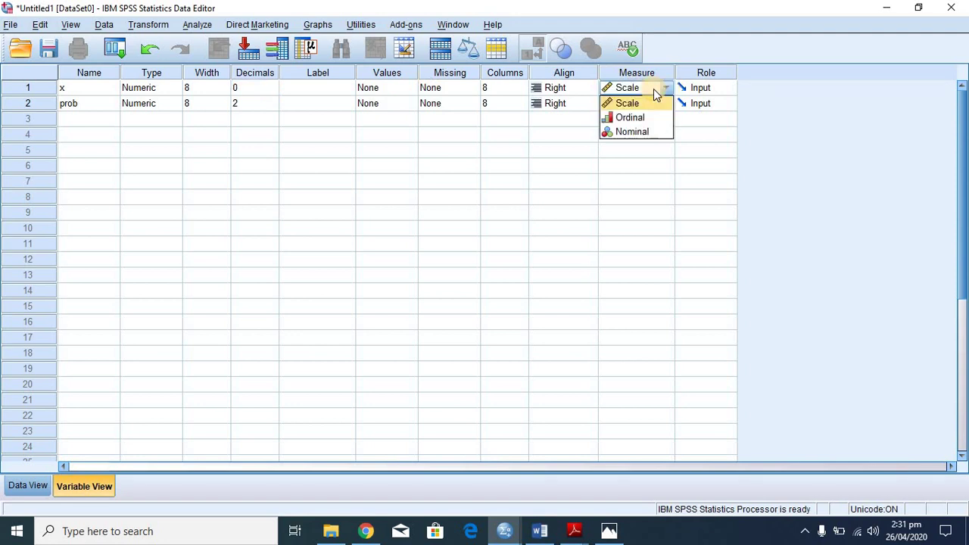
click(641, 103)
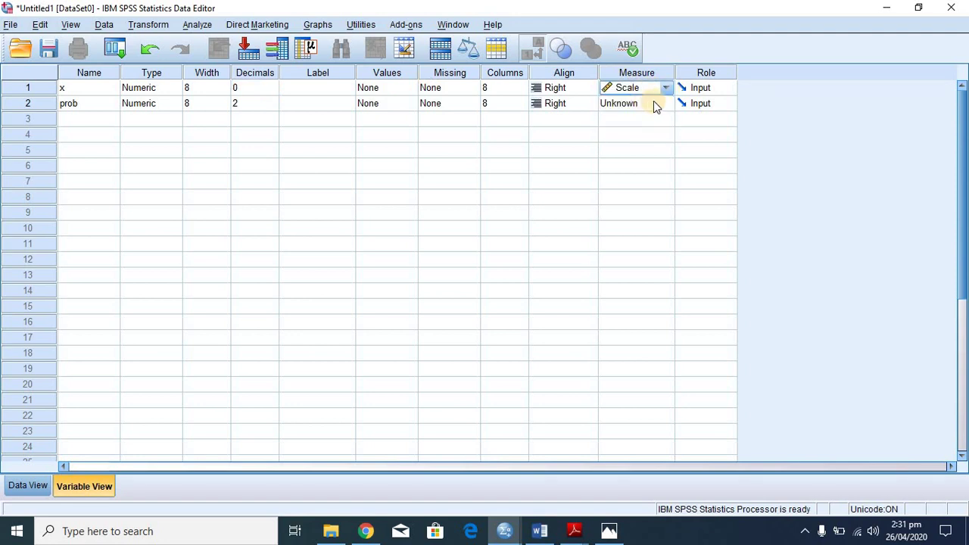
click(653, 103)
click(636, 118)
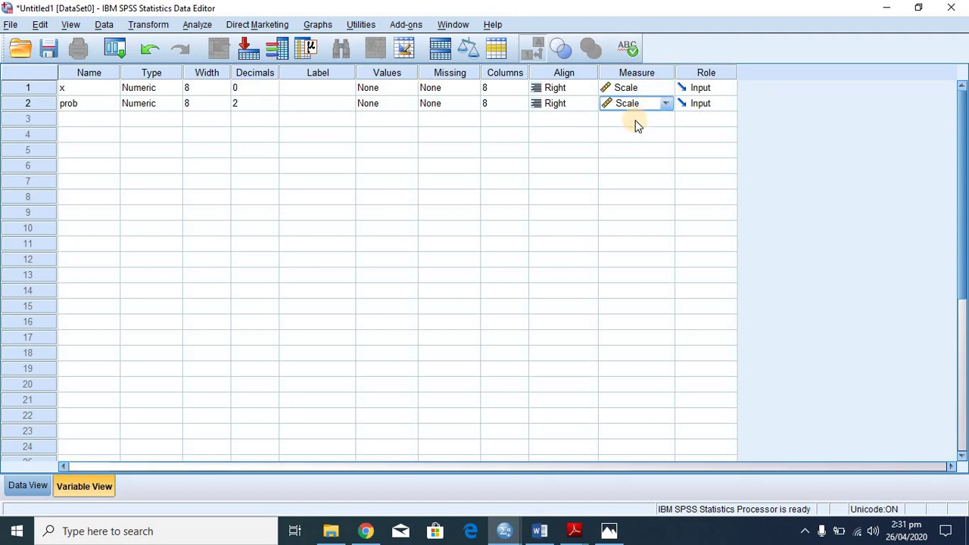
click(274, 102)
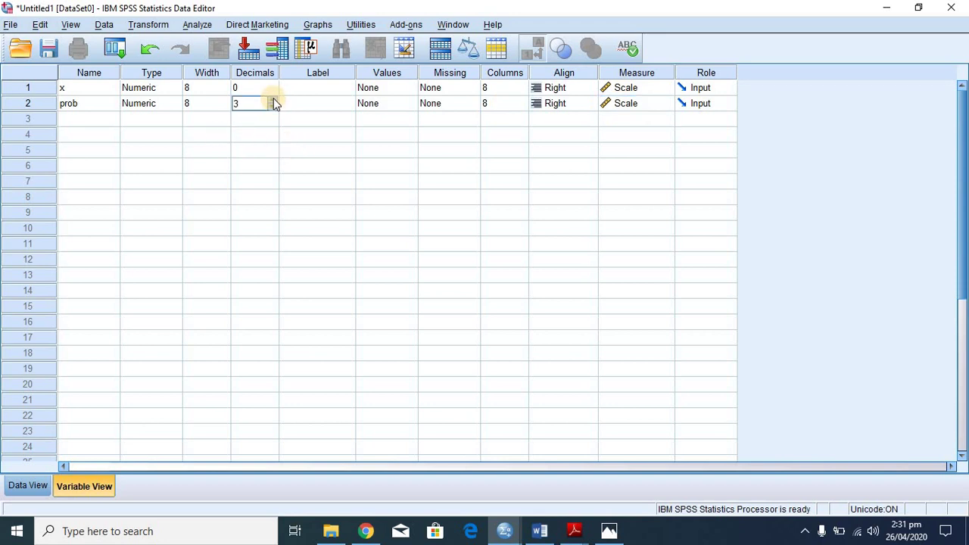
click(273, 99)
click(274, 99)
click(272, 107)
click(272, 107)
click(273, 108)
Check the precision of the textbook probabilities, set the decimals of prob to 4, and return to the data grid
click(609, 531)
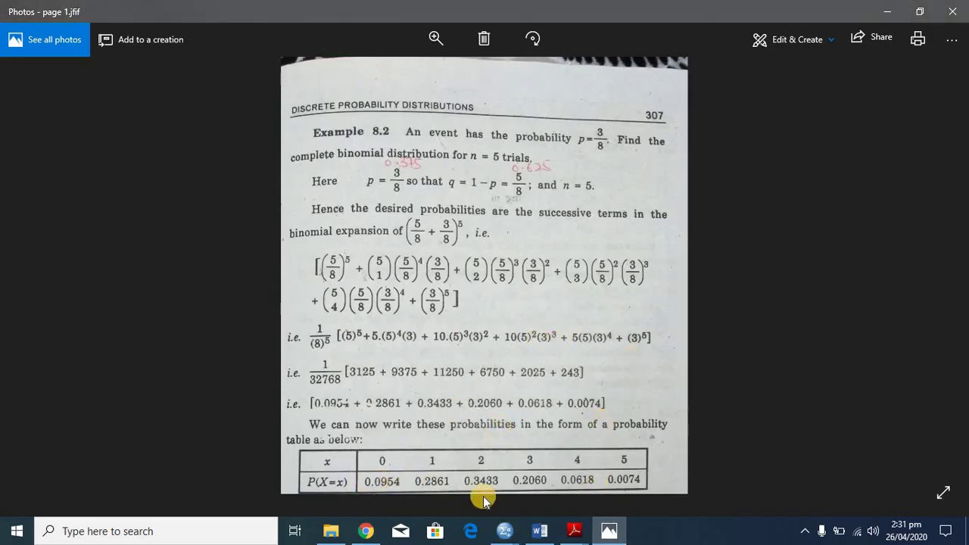
mouse_move(504, 534)
click(446, 473)
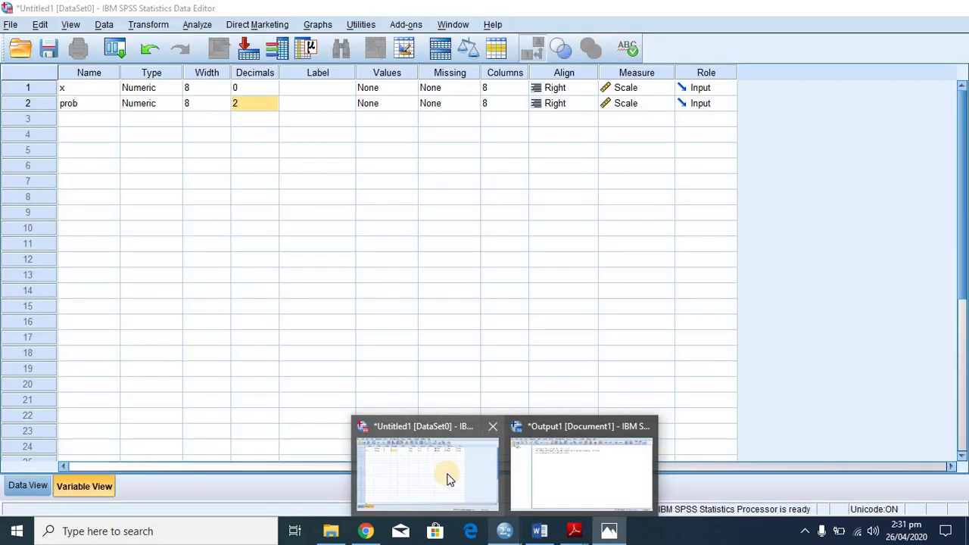
click(272, 100)
click(272, 100)
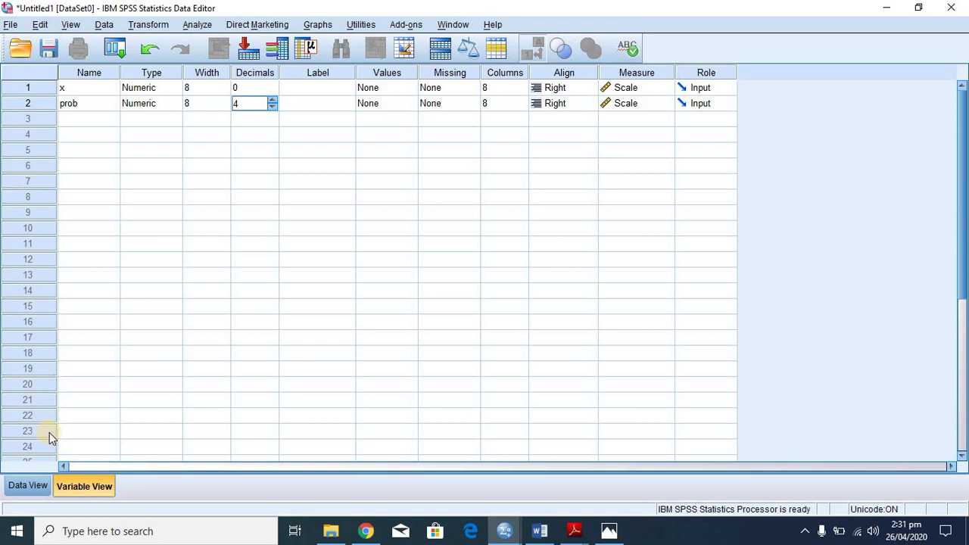
click(28, 487)
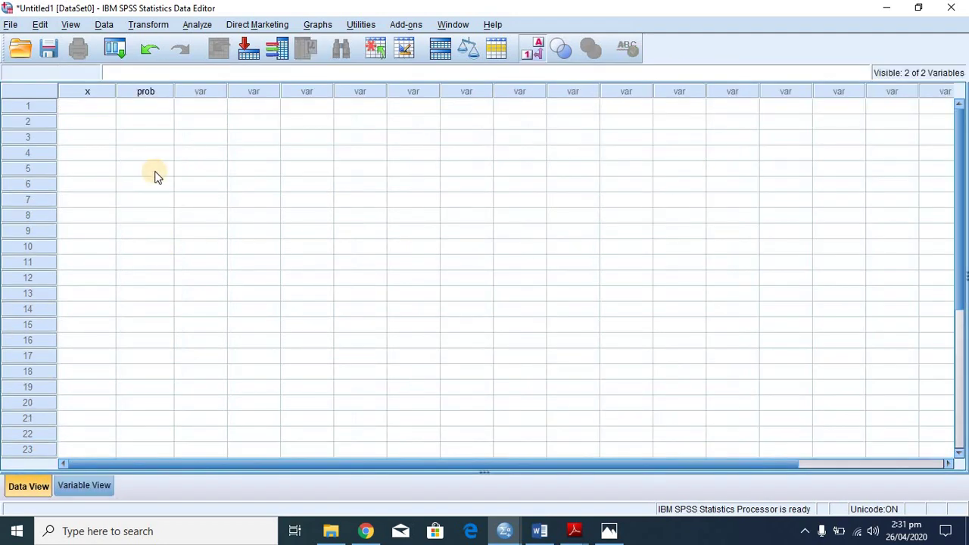
click(149, 25)
click(155, 41)
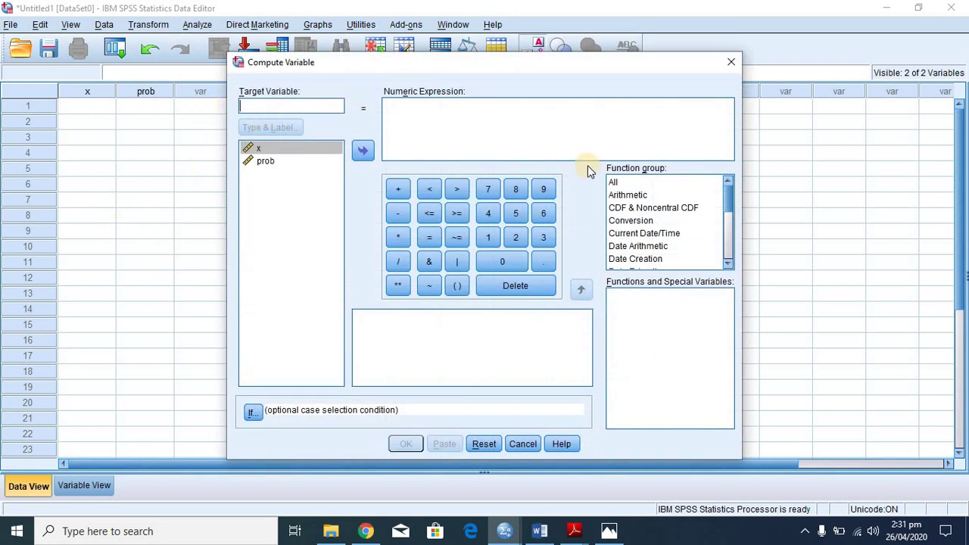
click(731, 62)
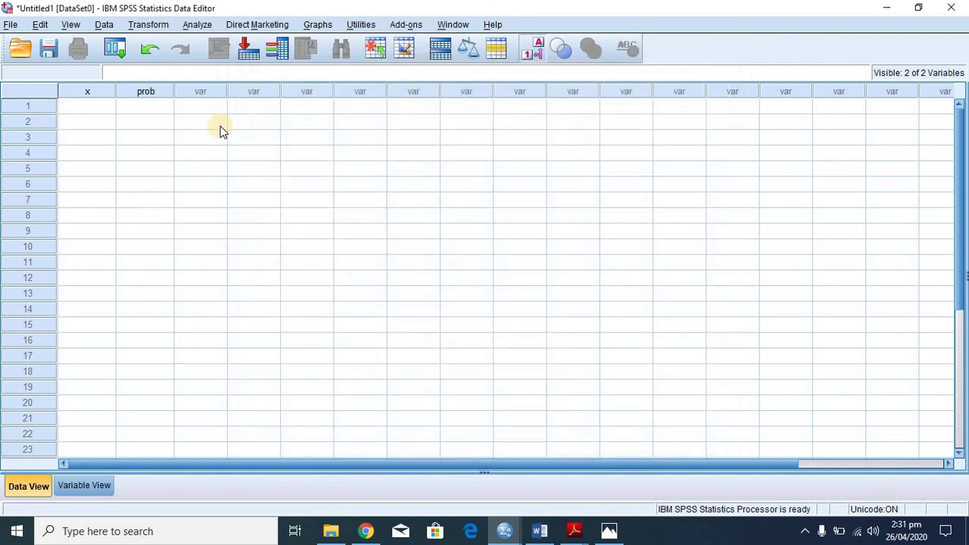
Consult the textbook example, and enter 0, 1, 2, 3, 4 and 5 in rows 1 to 6 of the x column
click(610, 533)
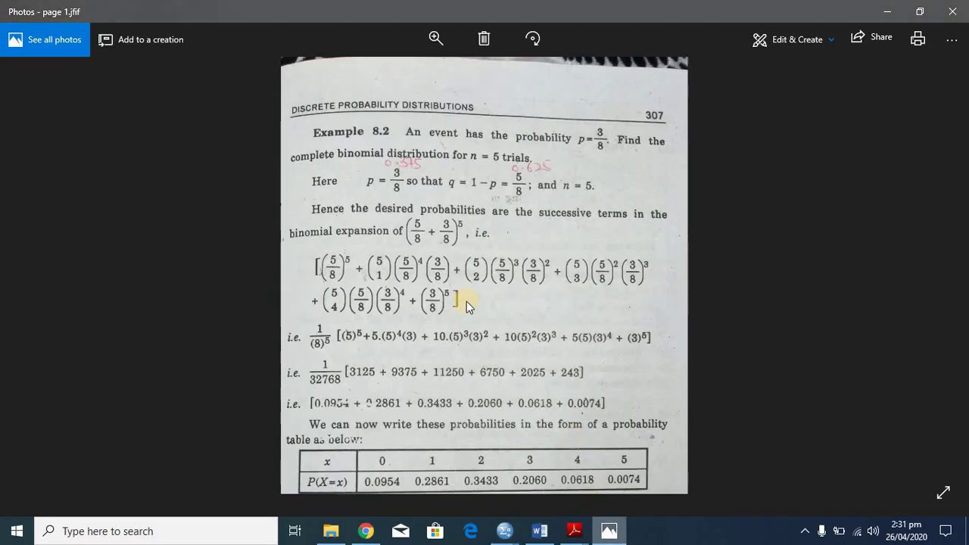
mouse_move(504, 531)
click(432, 443)
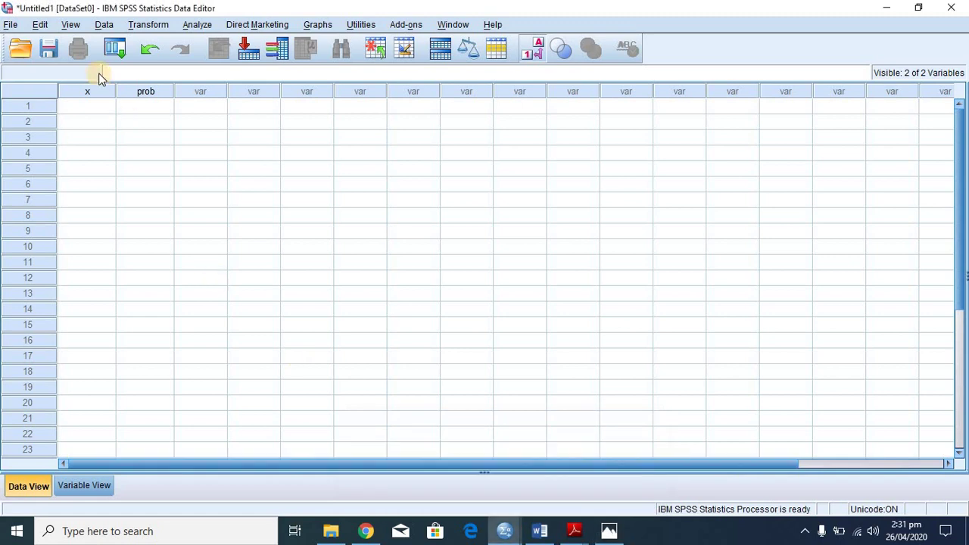
click(87, 108)
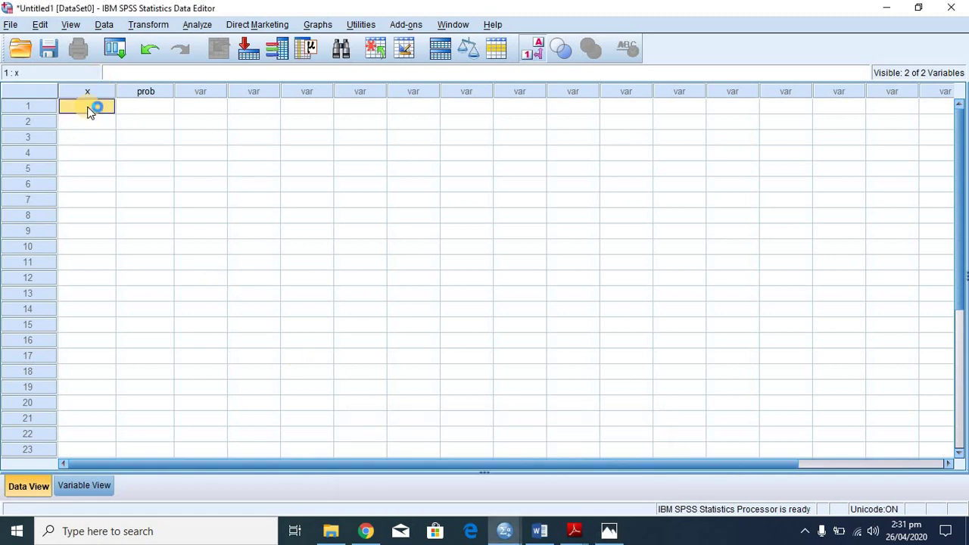
text(0)
key(Return)
text(1)
key(Return)
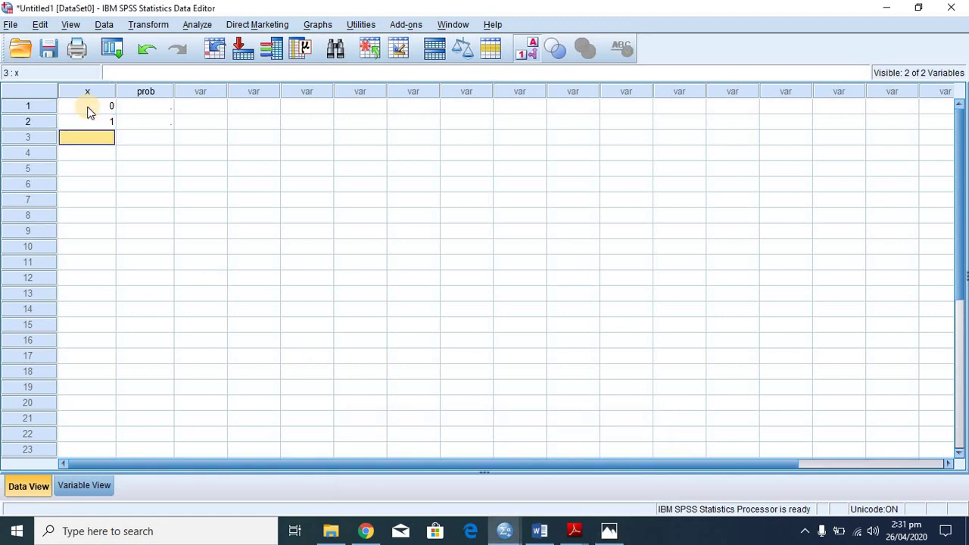
text(2)
key(Return)
text(3)
key(Return)
text(4)
key(Return)
text(5)
key(Return)
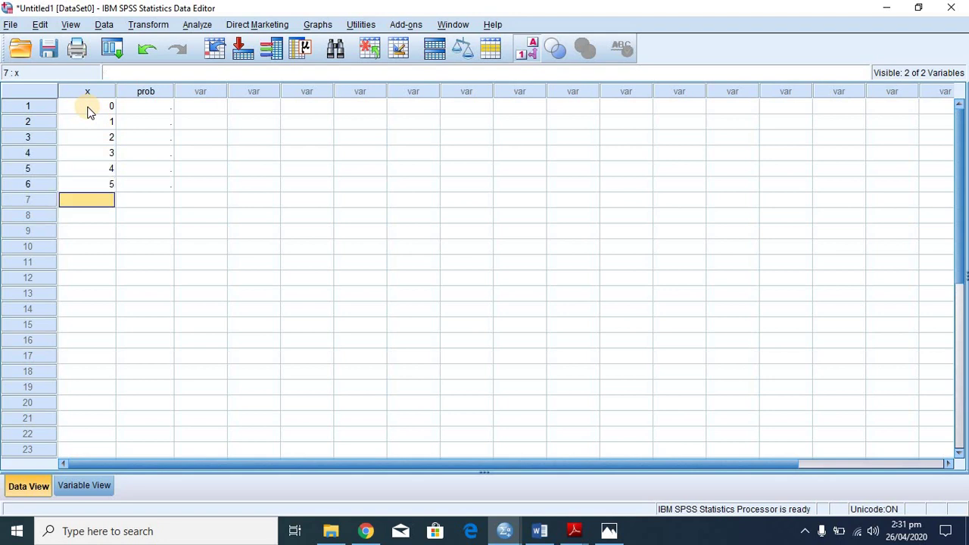
click(196, 117)
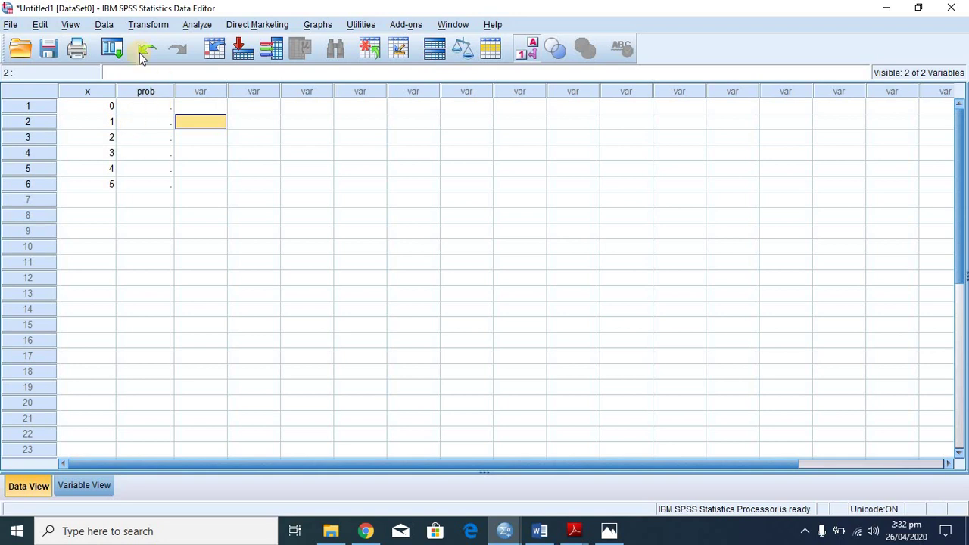
click(148, 26)
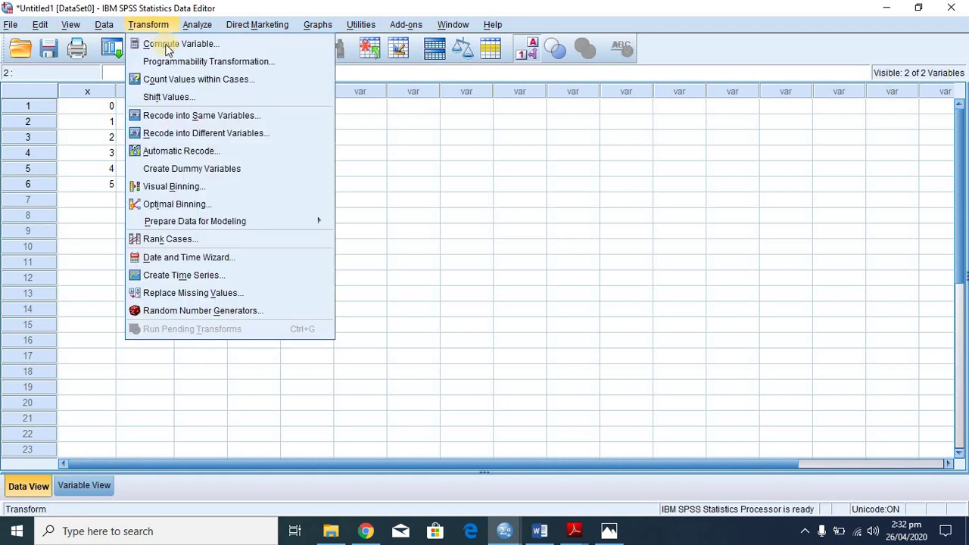
key(Right)
click(480, 219)
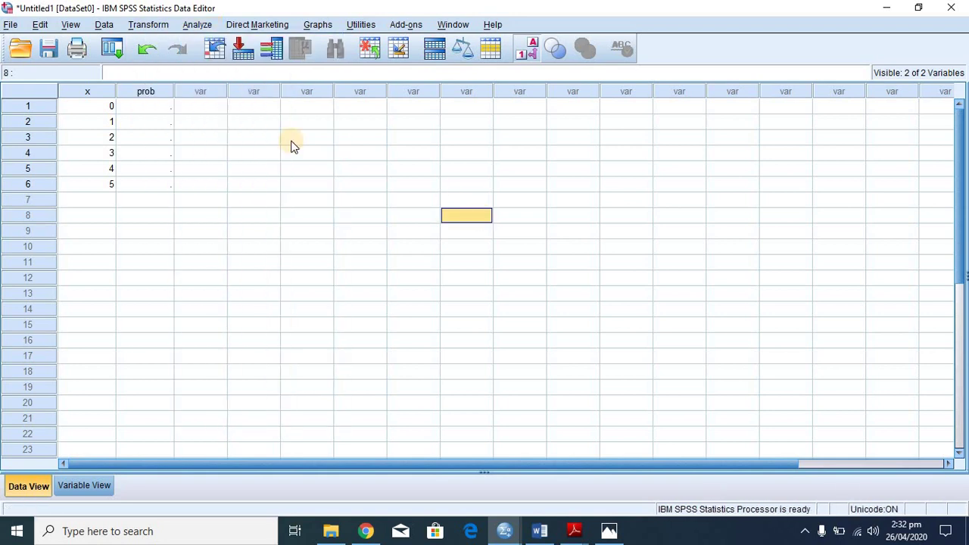
Start a Compute Variable transformation and insert the Pdf.Binom function from the PDF & Noncentral PDF group into the numeric expression
click(141, 26)
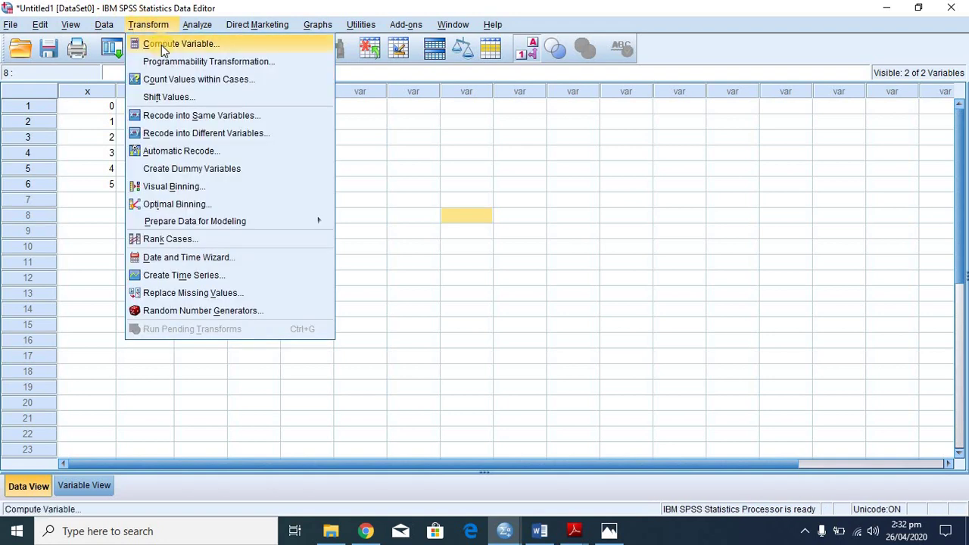
click(160, 44)
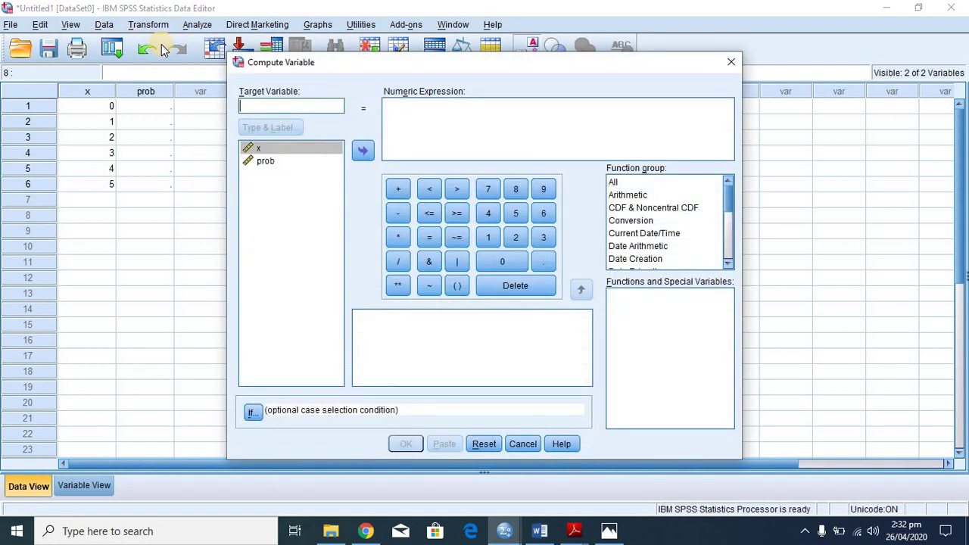
click(727, 229)
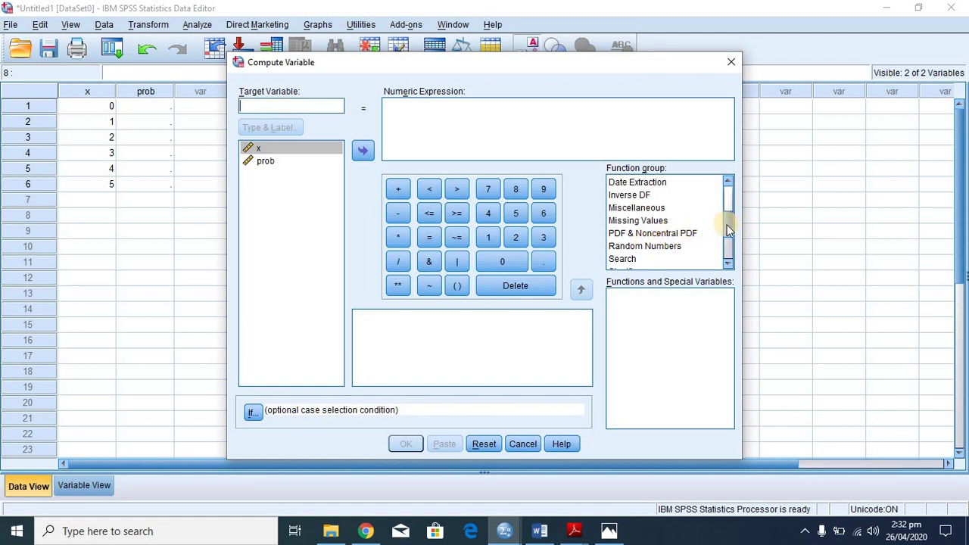
mouse_move(727, 229)
mouse_down()
mouse_move(726, 244)
mouse_move(726, 231)
mouse_up()
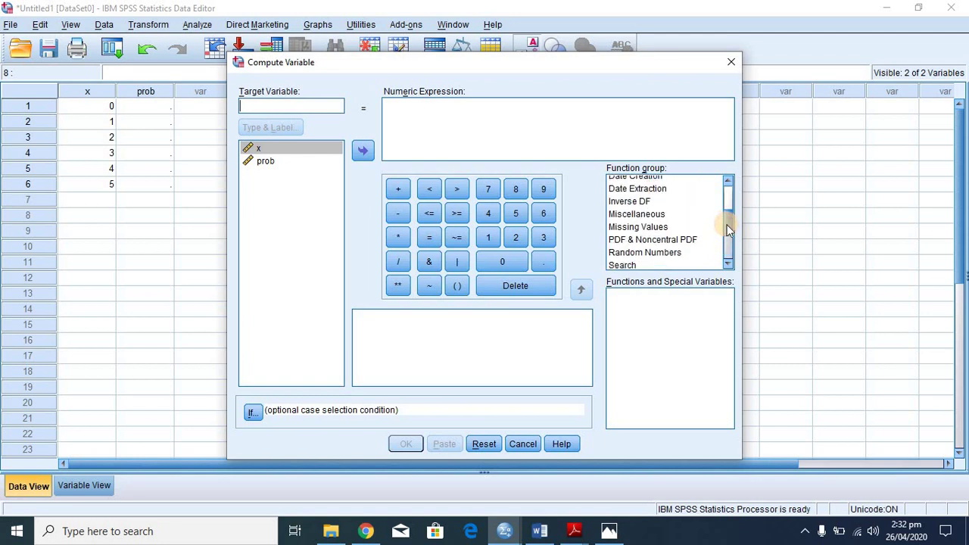
click(656, 241)
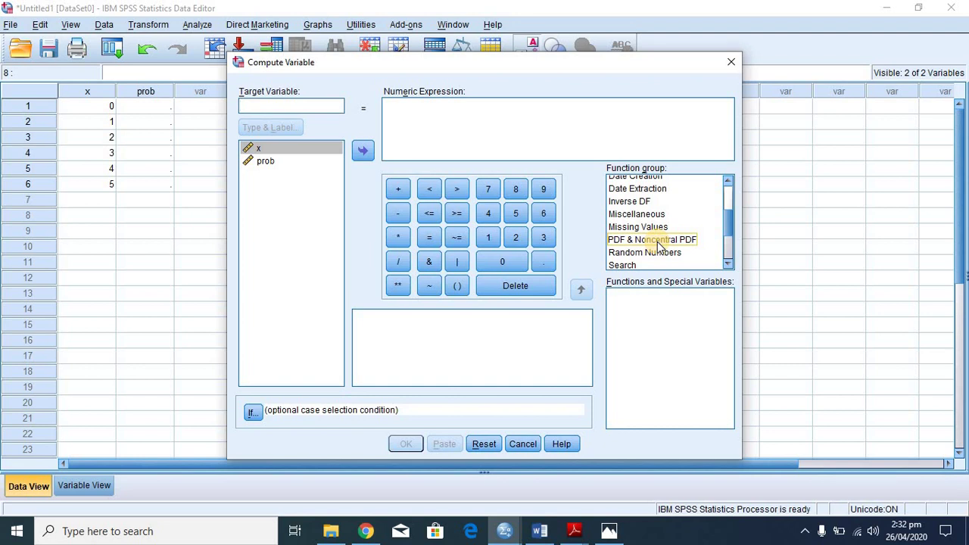
click(657, 244)
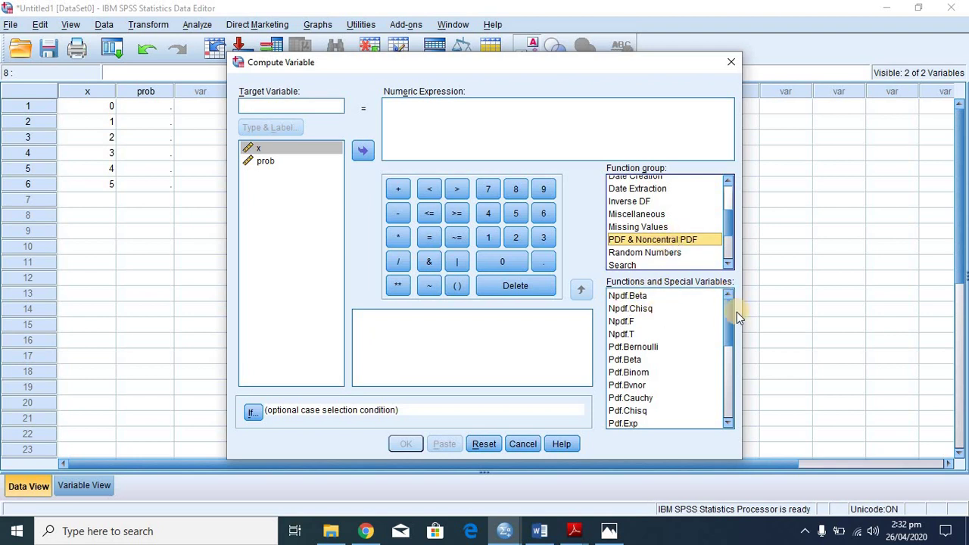
click(631, 372)
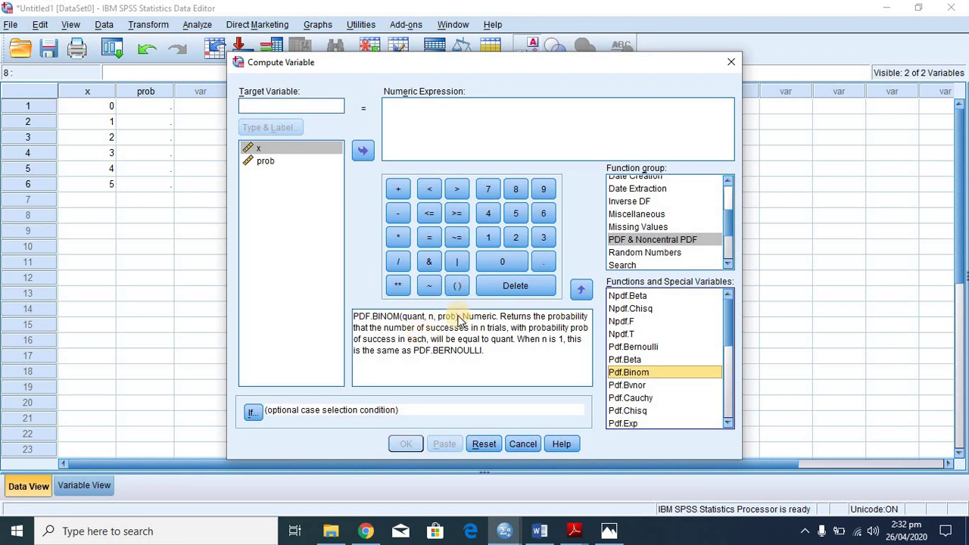
drag(459, 318, 359, 317)
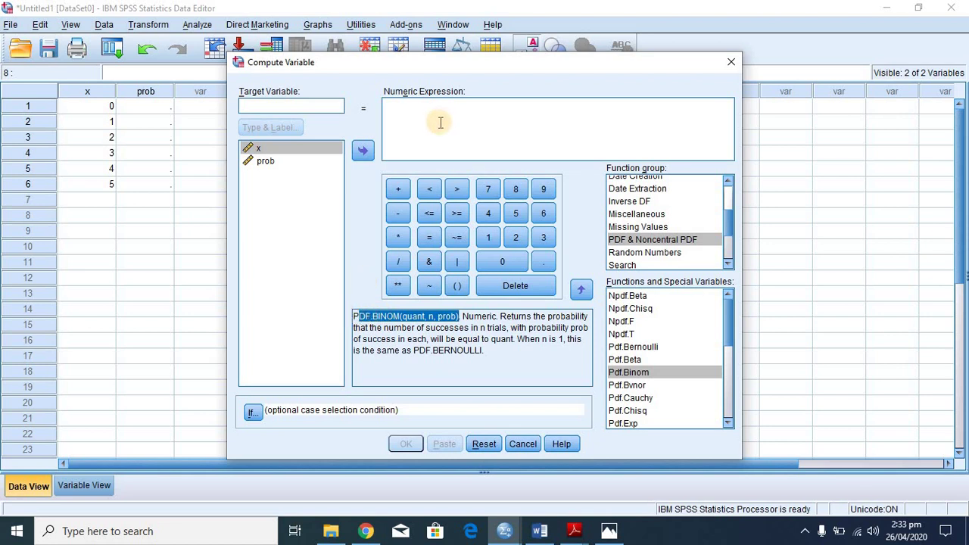
click(440, 122)
double_click(628, 372)
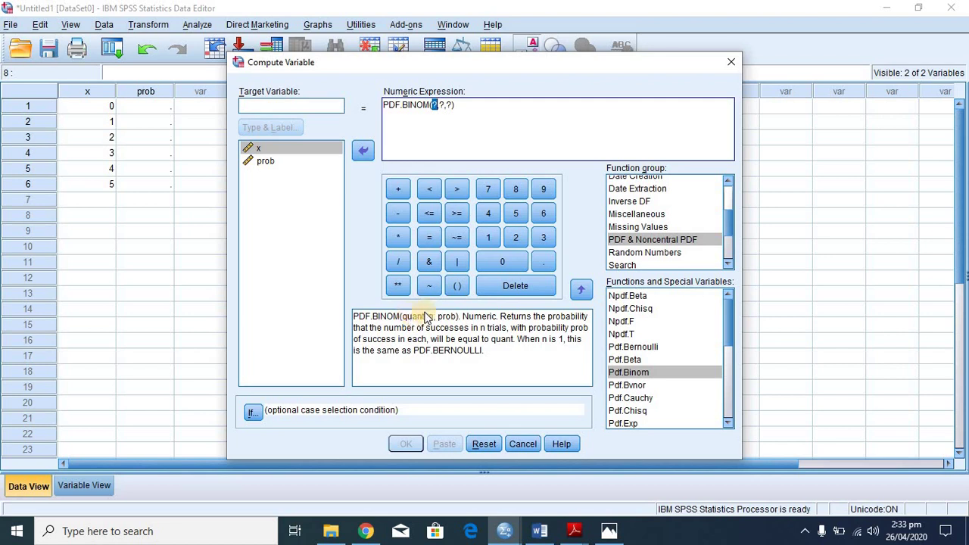
Fill the quant argument of PDF.BINOM with the variable x
click(437, 111)
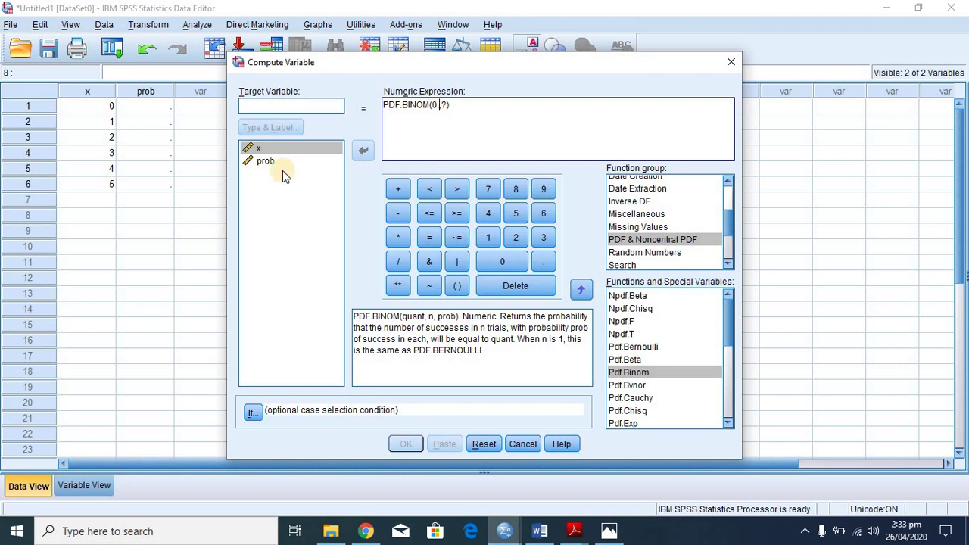
double_click(258, 149)
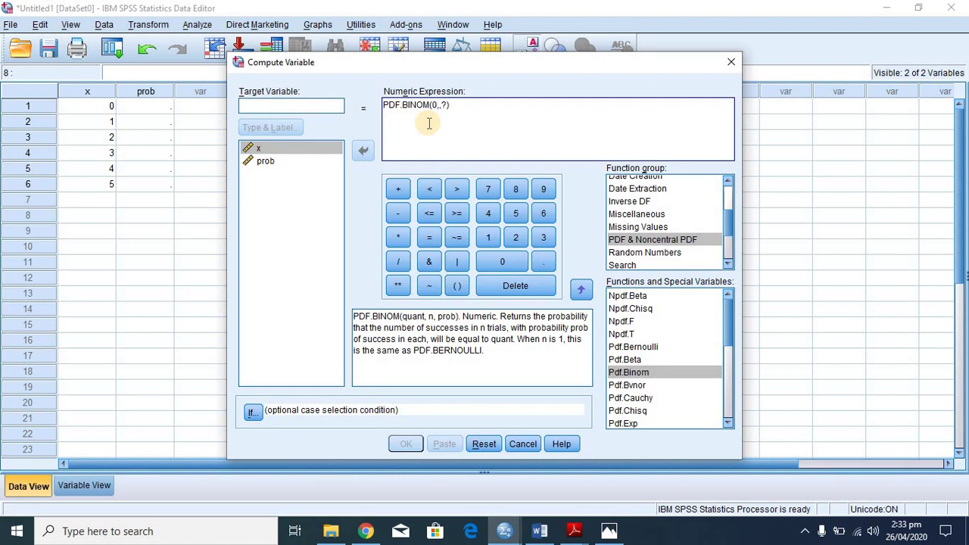
key(BackSpace)
key(BackSpace)
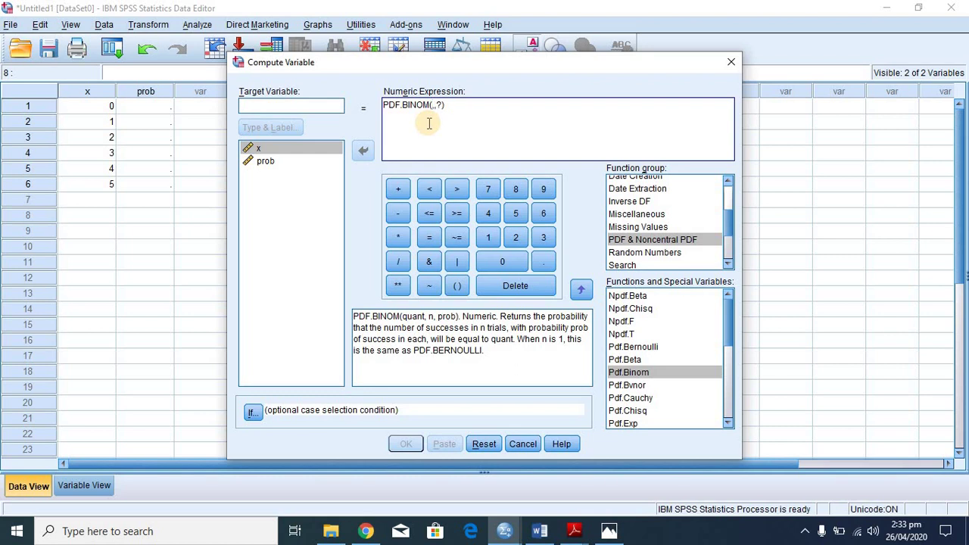
double_click(276, 147)
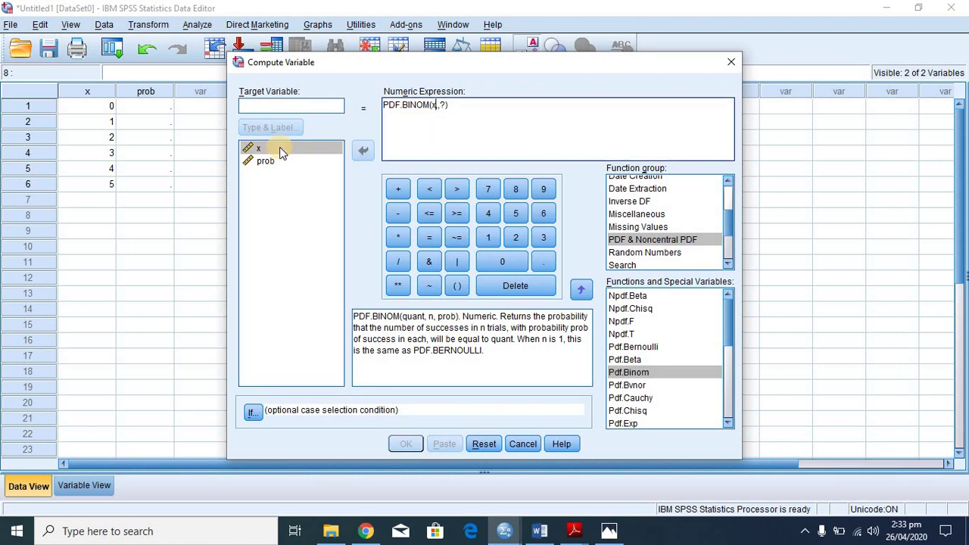
click(437, 106)
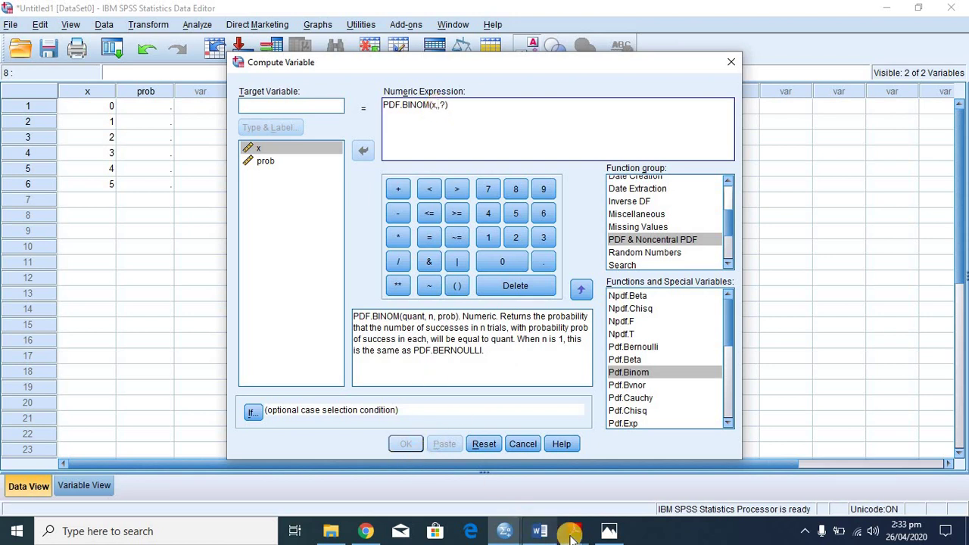
Consult the textbook example for the number of trials and enter 5 as the n argument of PDF.BINOM
click(609, 531)
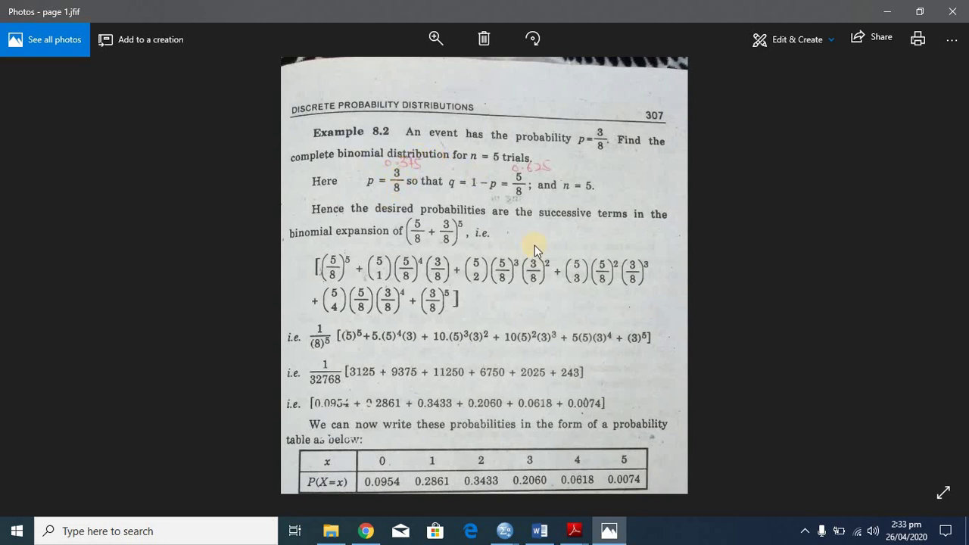
click(505, 531)
click(461, 473)
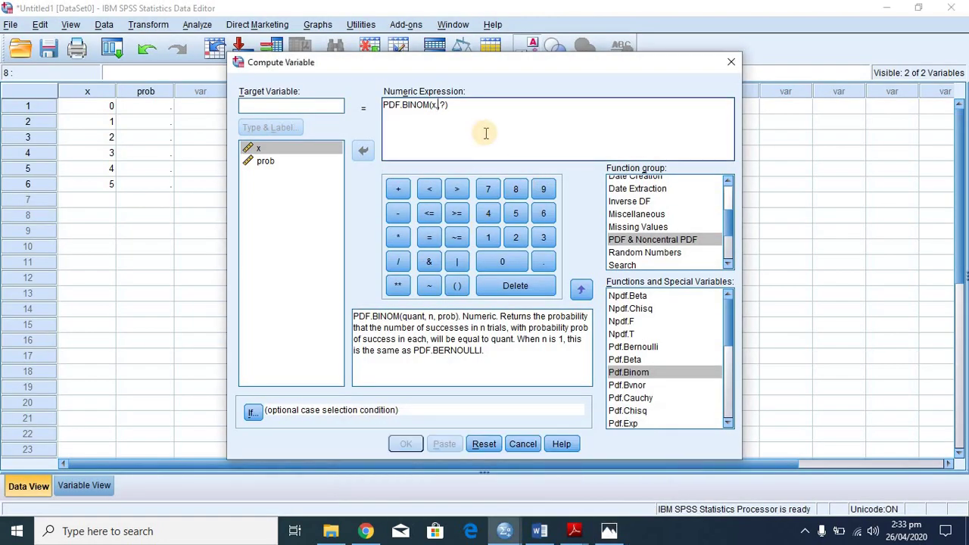
text(5,)
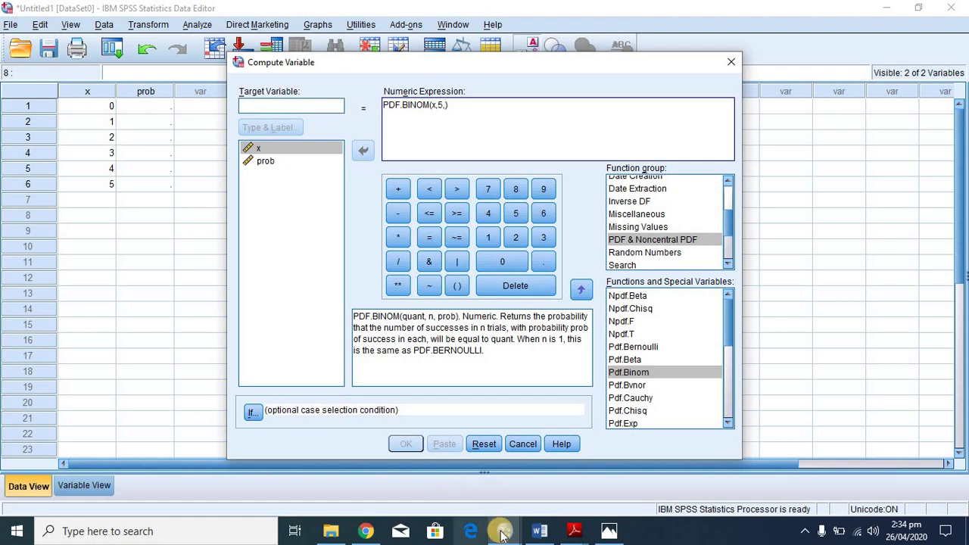
Consult the textbook example for the success probability and enter 3/8 as the prob argument, completing PDF.BINOM(x,5,3/8)
click(609, 534)
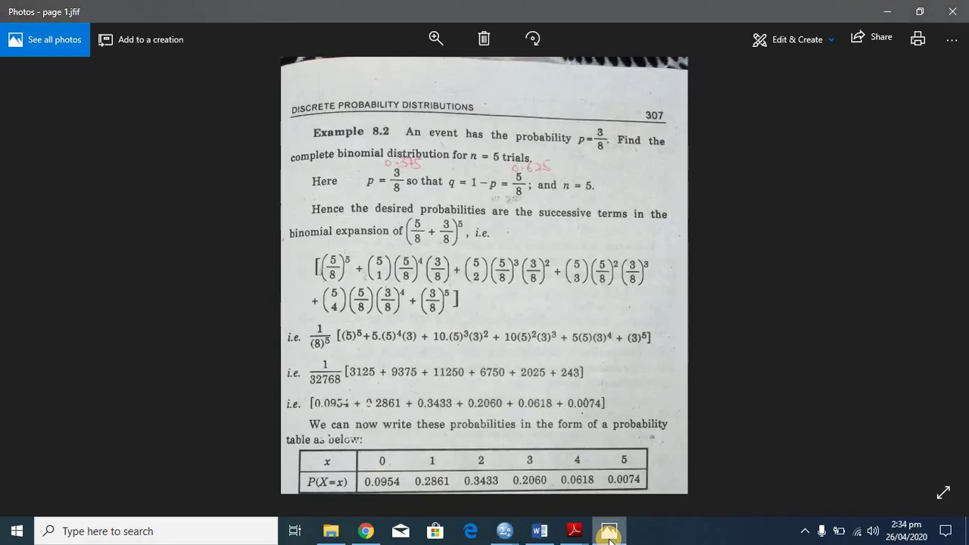
mouse_move(504, 531)
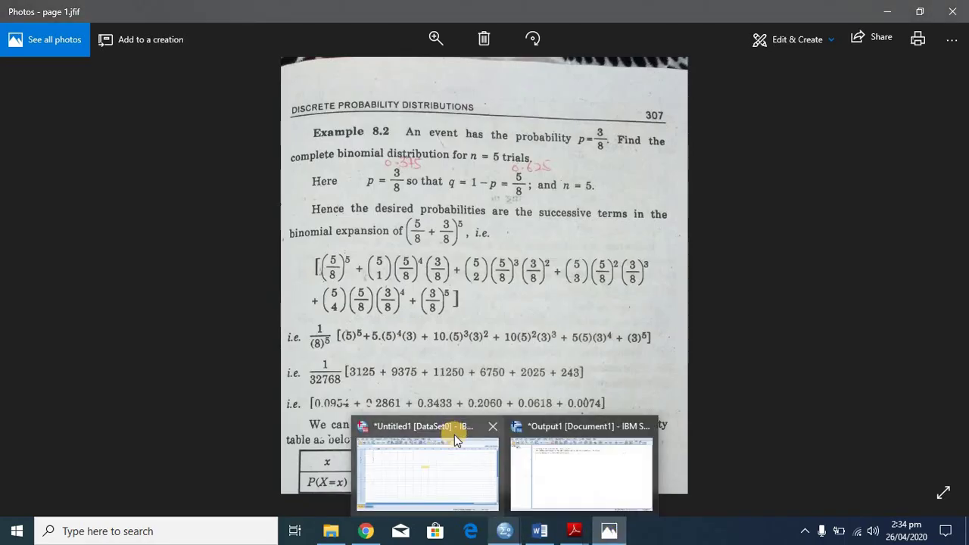
click(455, 435)
text(3/)
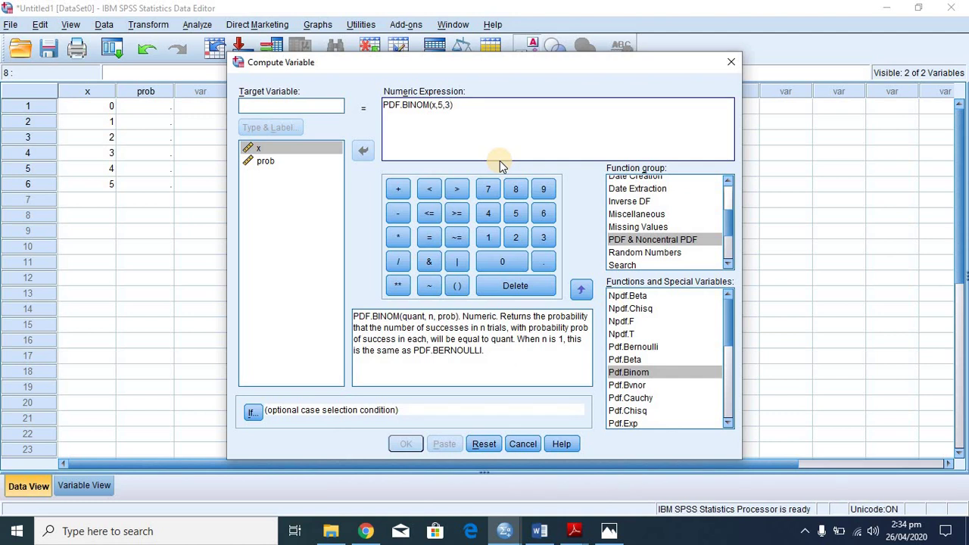
text(8)
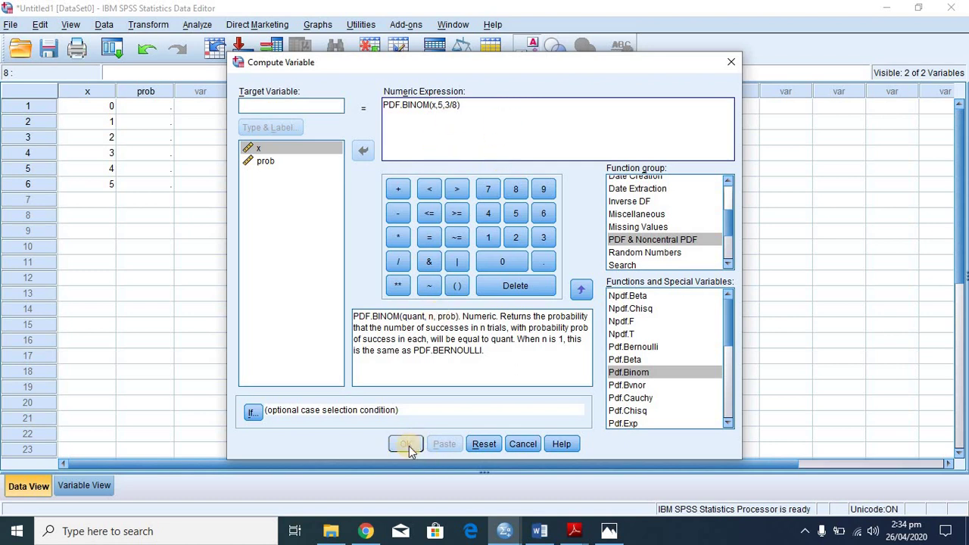
Set prob as the target variable, run the computation with overwriting of the existing variable, and return to the data grid
click(261, 106)
text(pr)
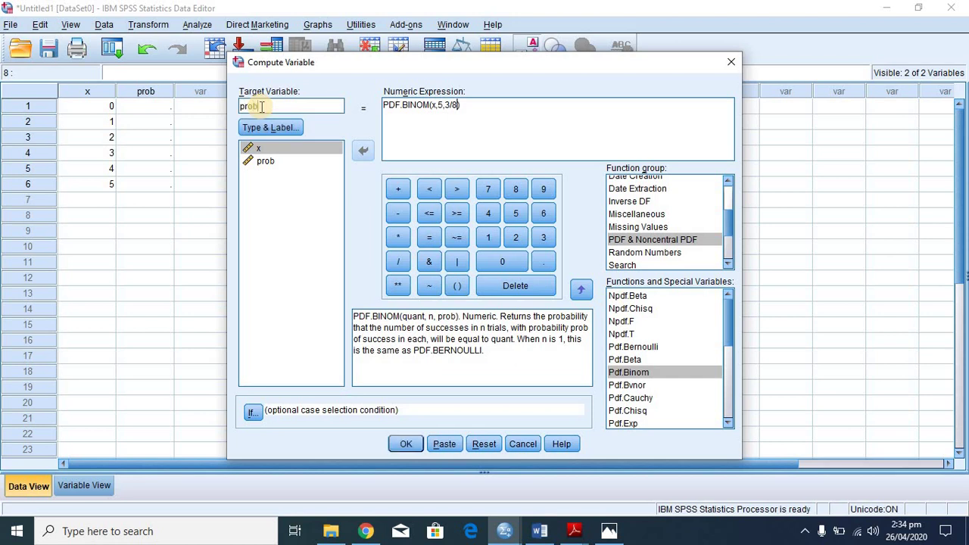
text(ob)
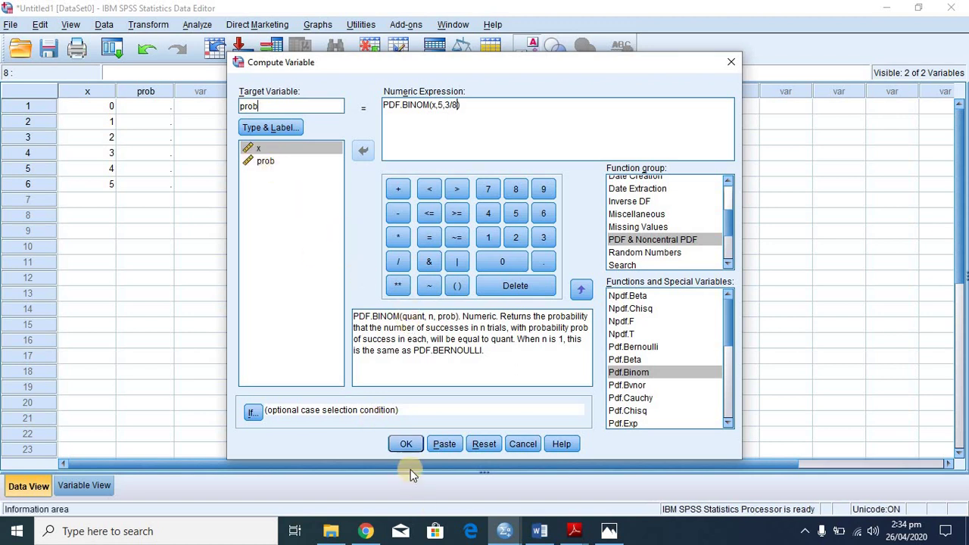
click(407, 445)
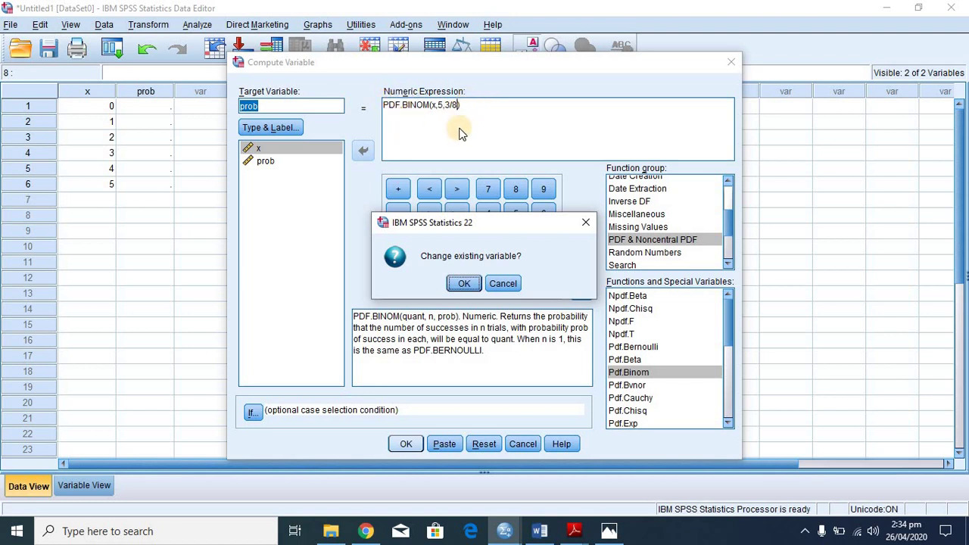
click(464, 285)
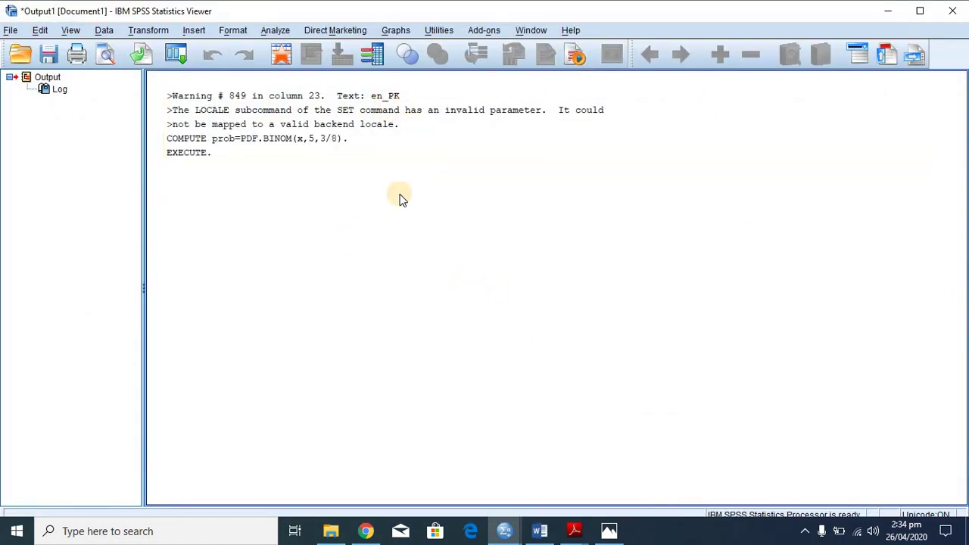
mouse_move(505, 530)
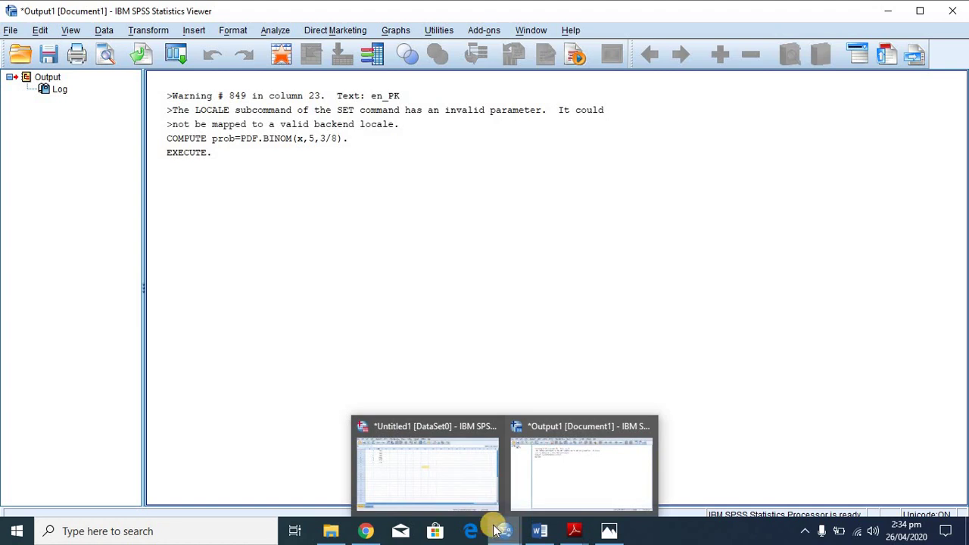
click(447, 487)
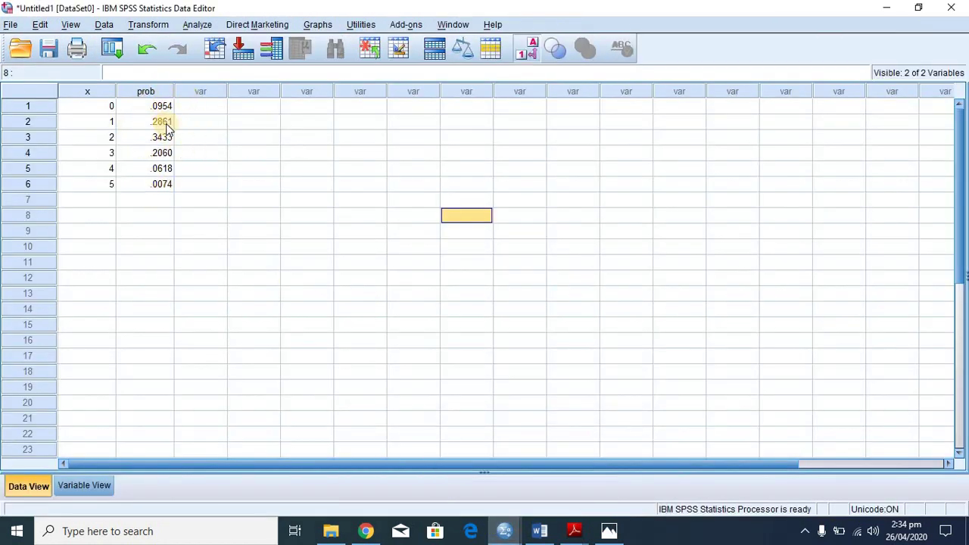
Reduce the Data Editor and textbook image windows and arrange them to compare the prob column with the textbook's probability table
click(922, 11)
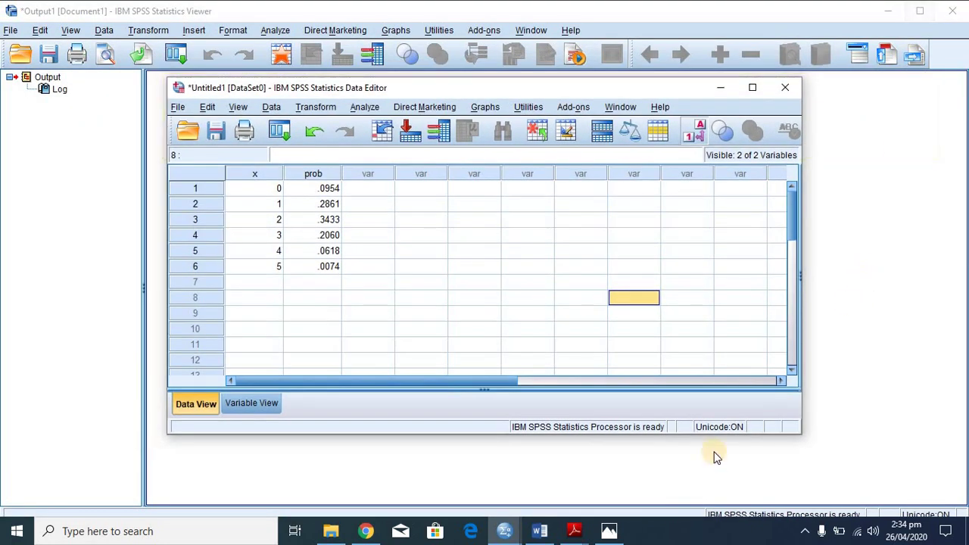
click(609, 530)
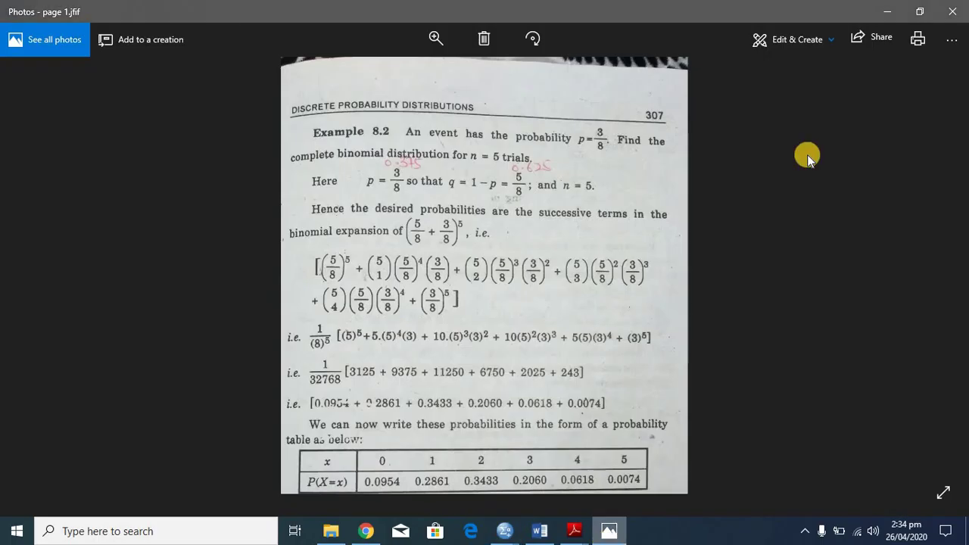
click(922, 11)
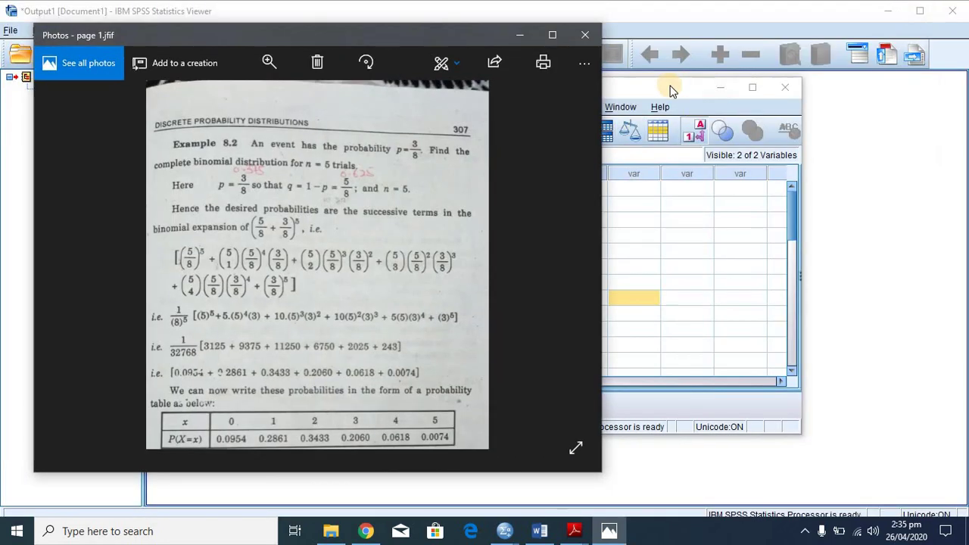
drag(669, 89, 872, 5)
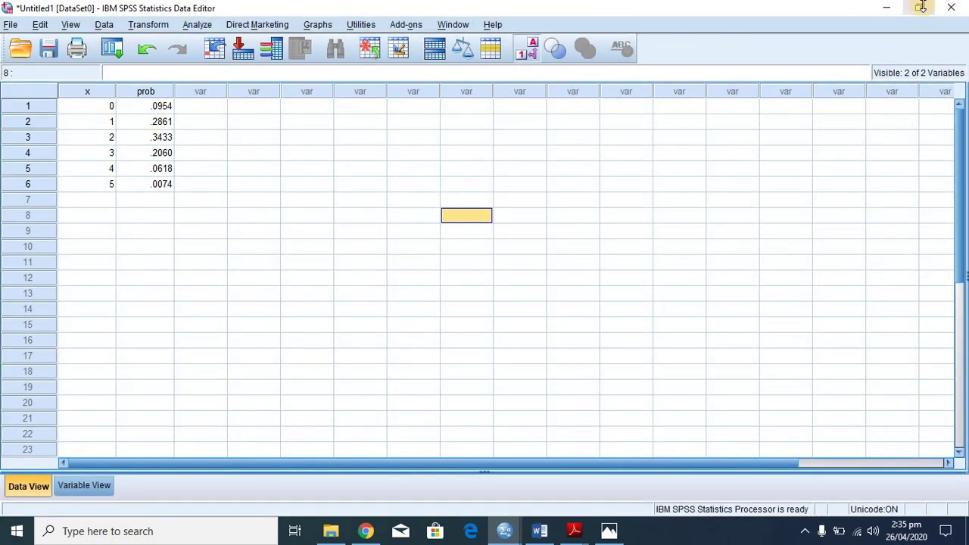
click(921, 8)
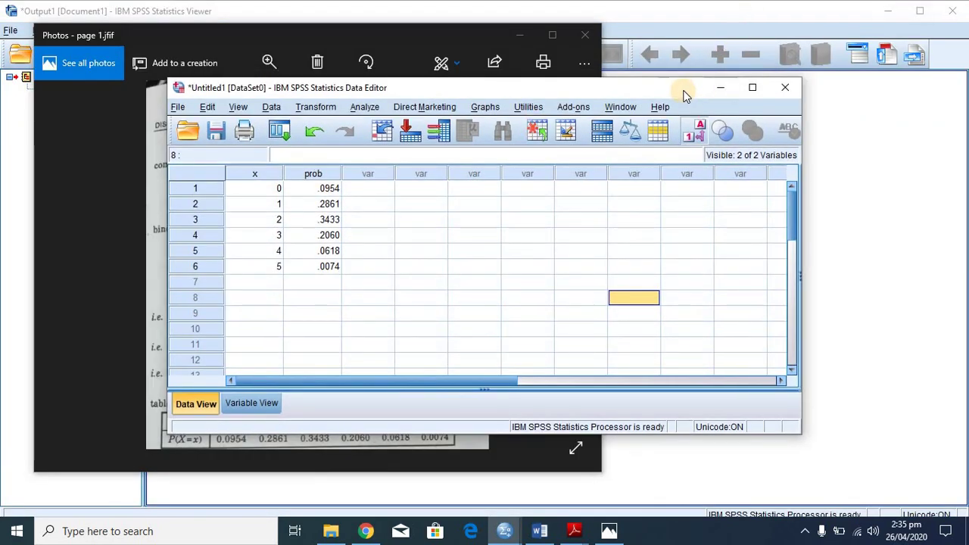
drag(684, 95, 742, 6)
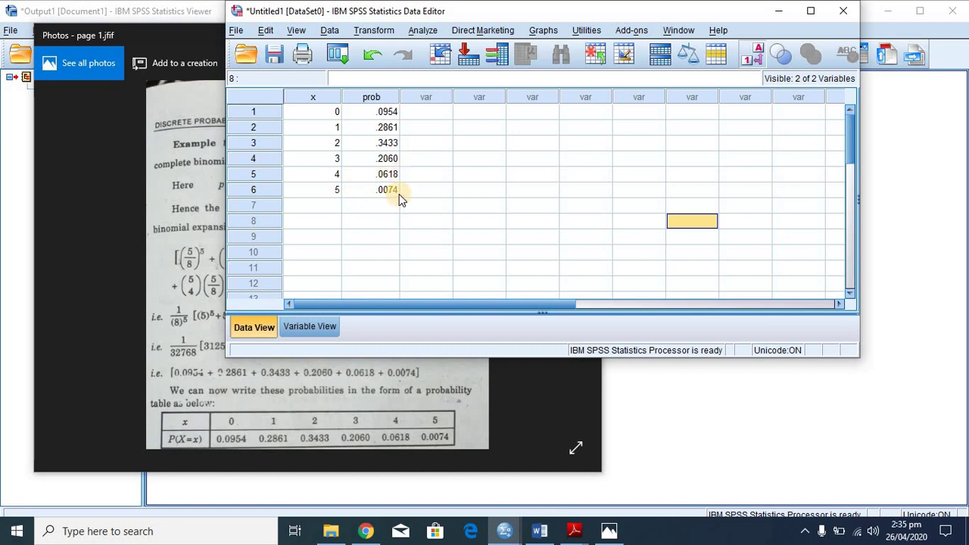
click(256, 405)
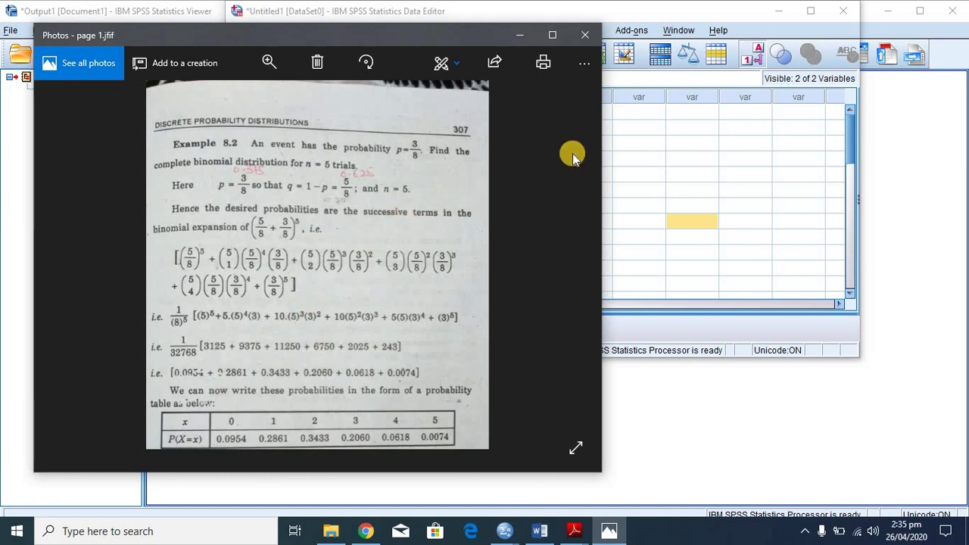
click(649, 144)
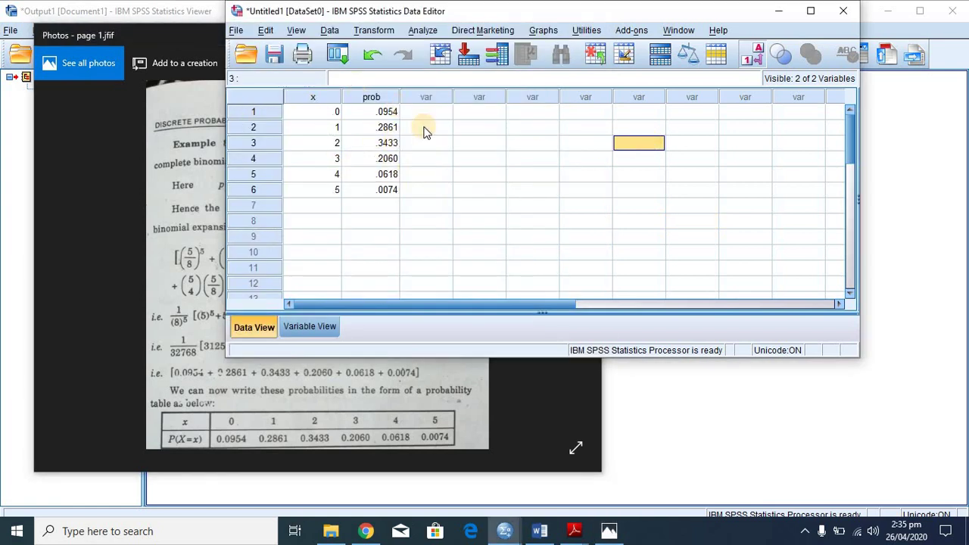
click(371, 30)
click(377, 49)
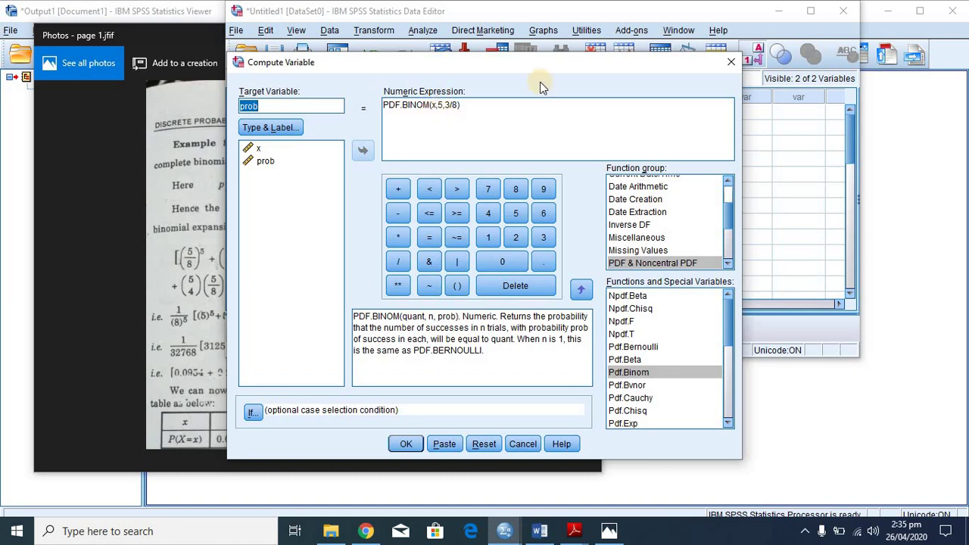
click(778, 145)
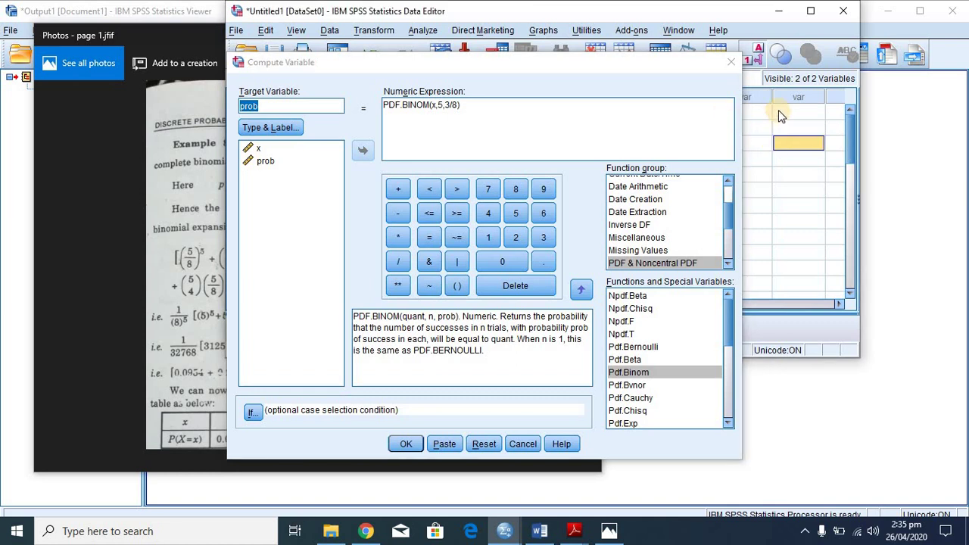
click(732, 62)
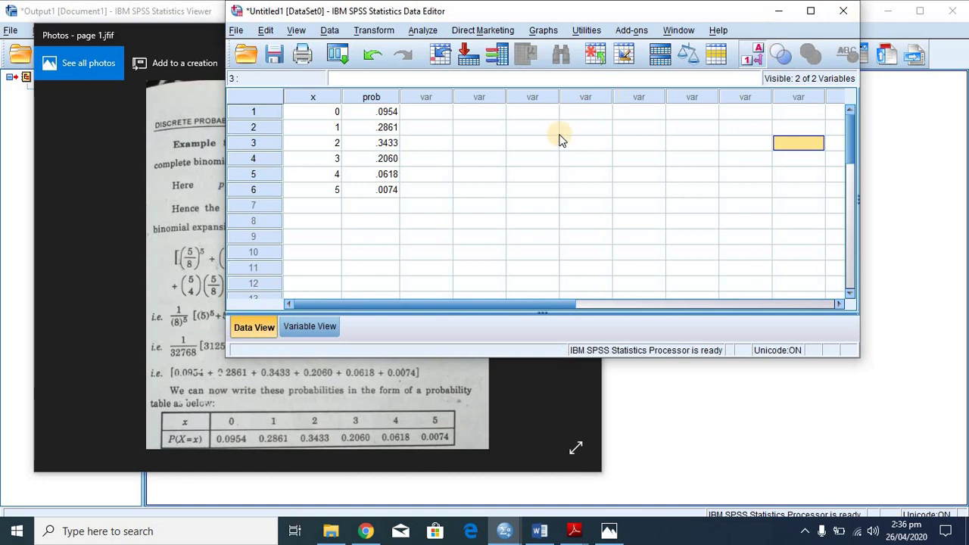
Delete the variables x and prob from the variable definitions of the dataset
click(308, 328)
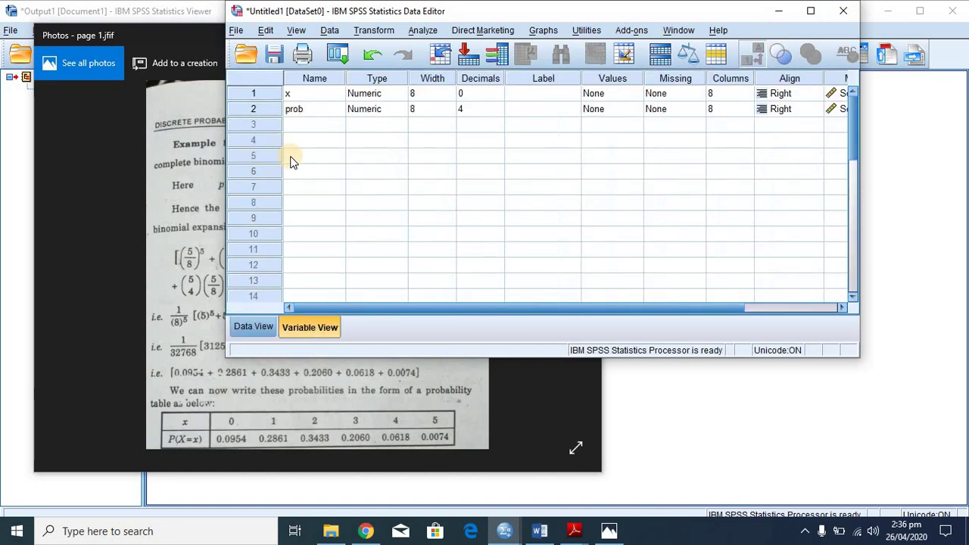
click(263, 89)
right_click(263, 89)
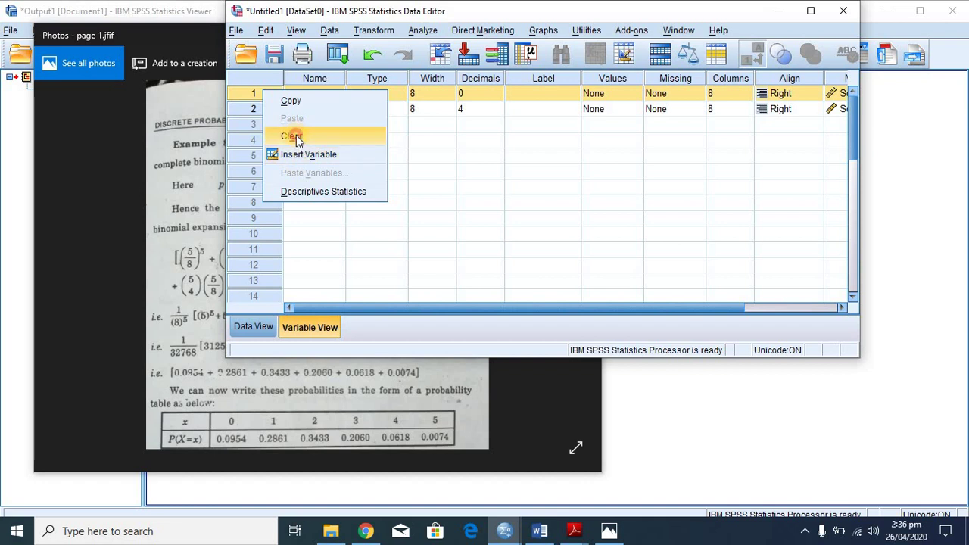
click(296, 135)
click(258, 96)
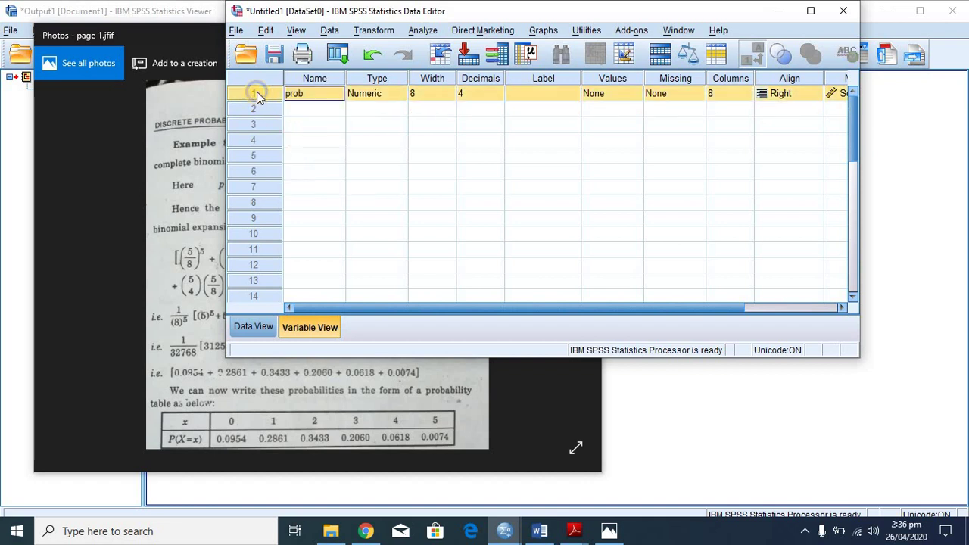
right_click(257, 91)
click(283, 135)
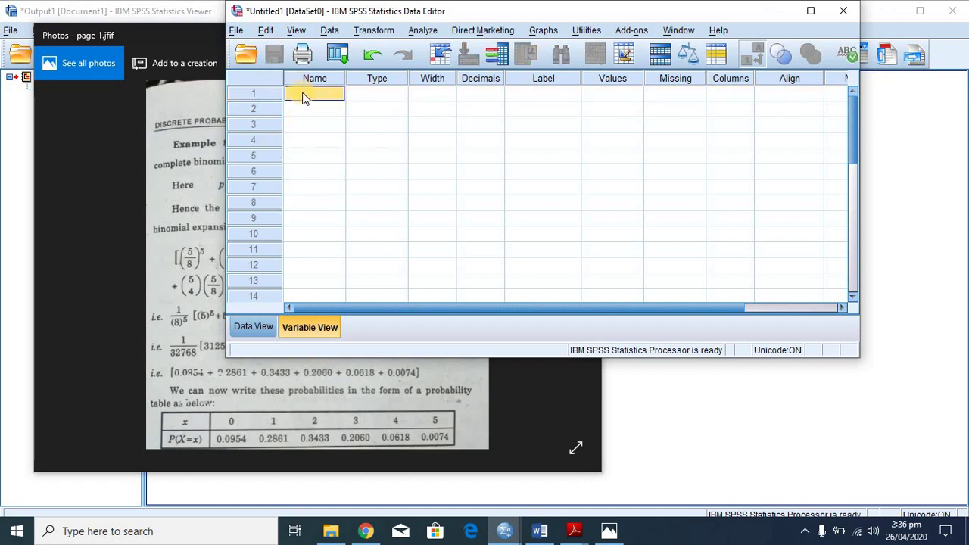
Maximize the Data Editor and define a new variable named x in the first row
click(807, 11)
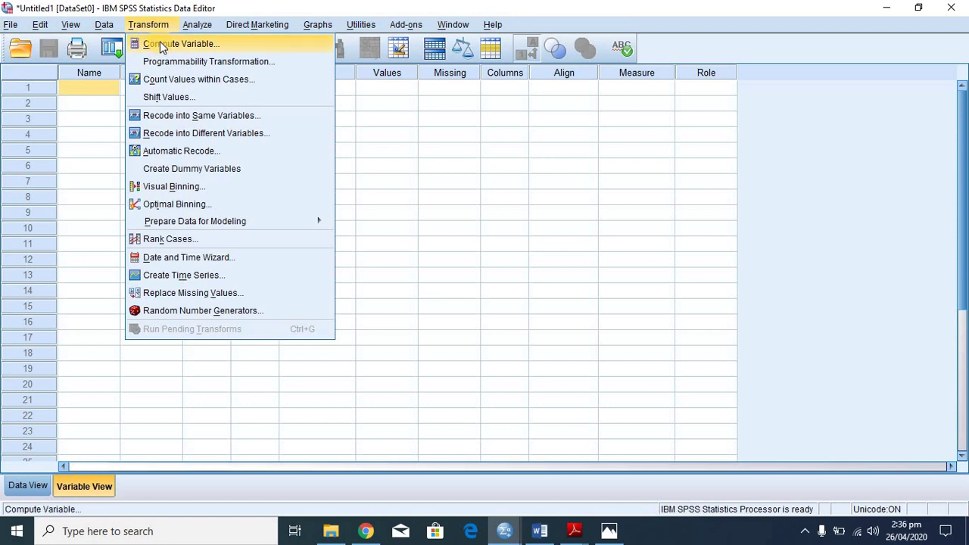
click(160, 43)
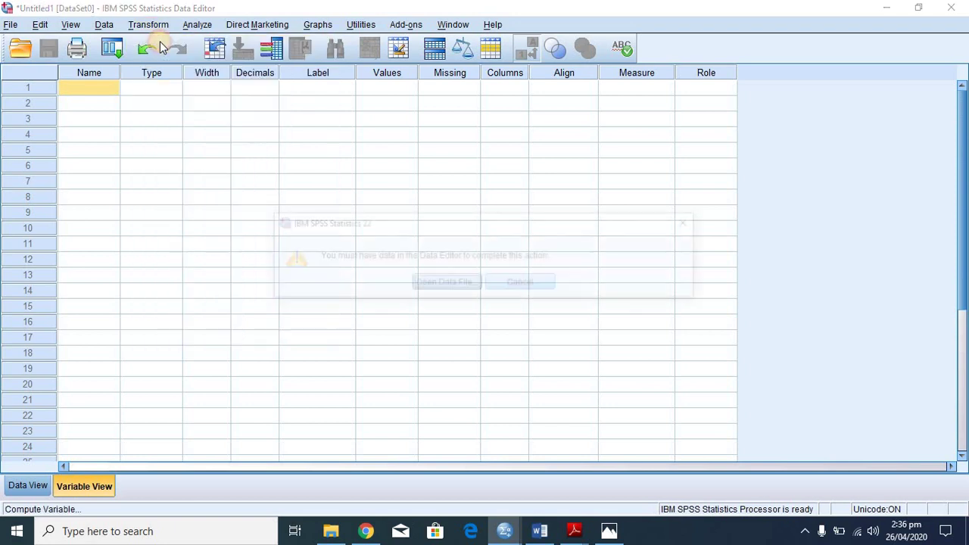
click(530, 283)
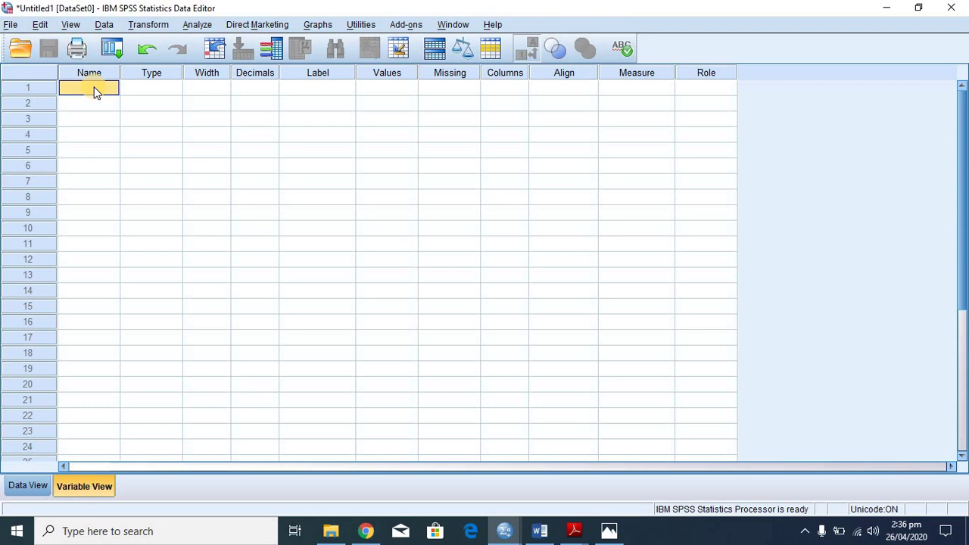
text(x)
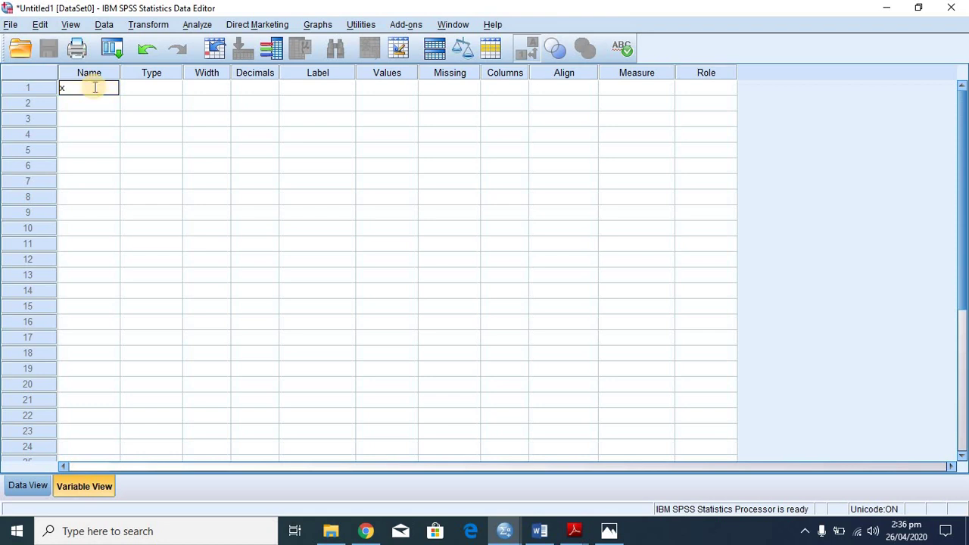
click(90, 106)
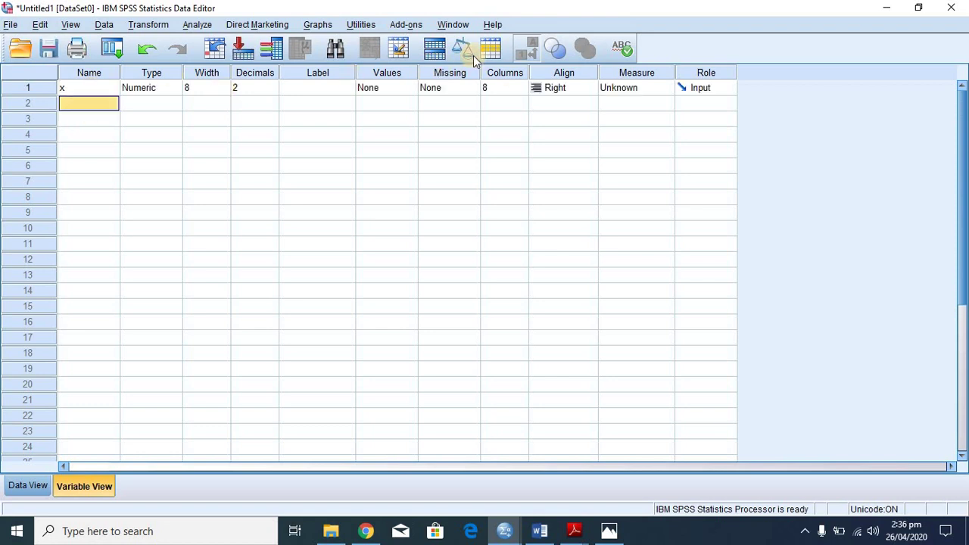
click(657, 75)
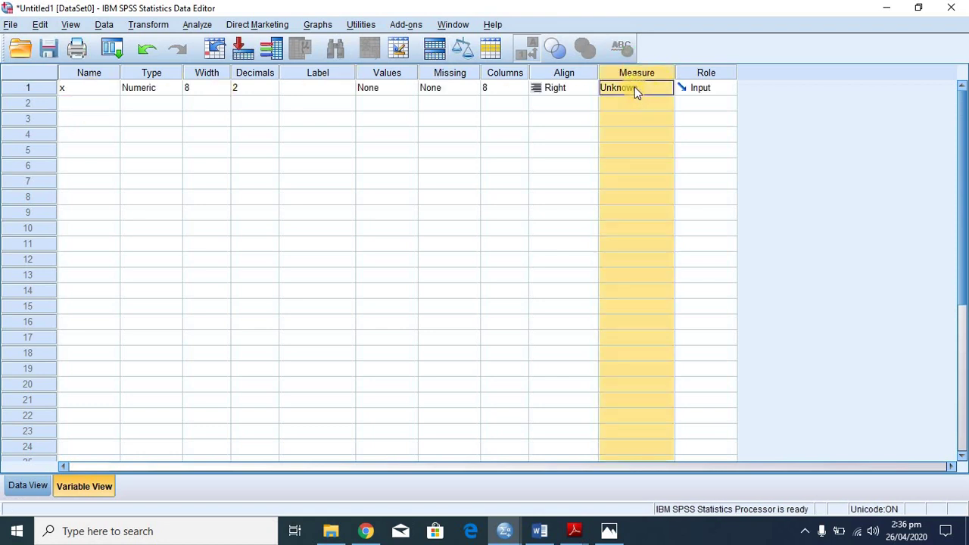
click(510, 135)
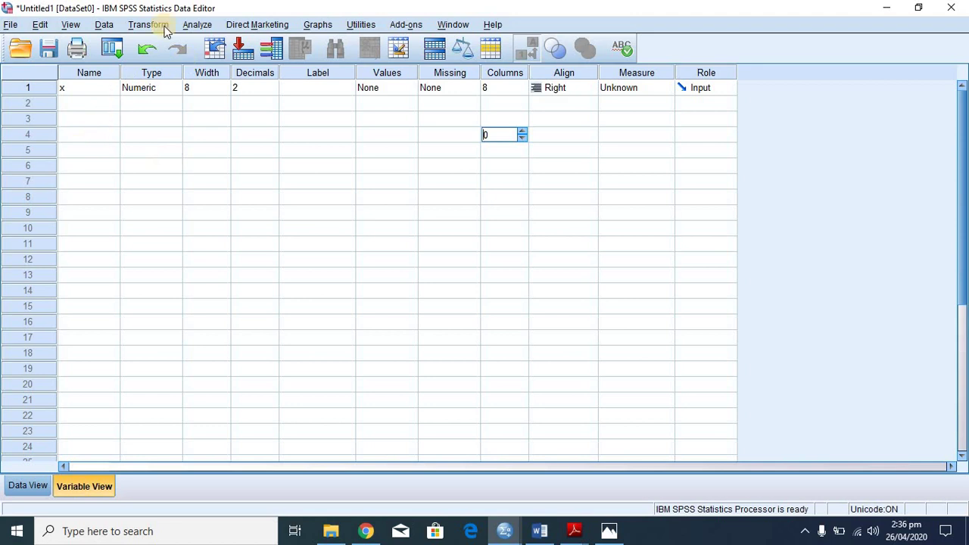
click(104, 25)
mouse_move(150, 26)
mouse_move(104, 24)
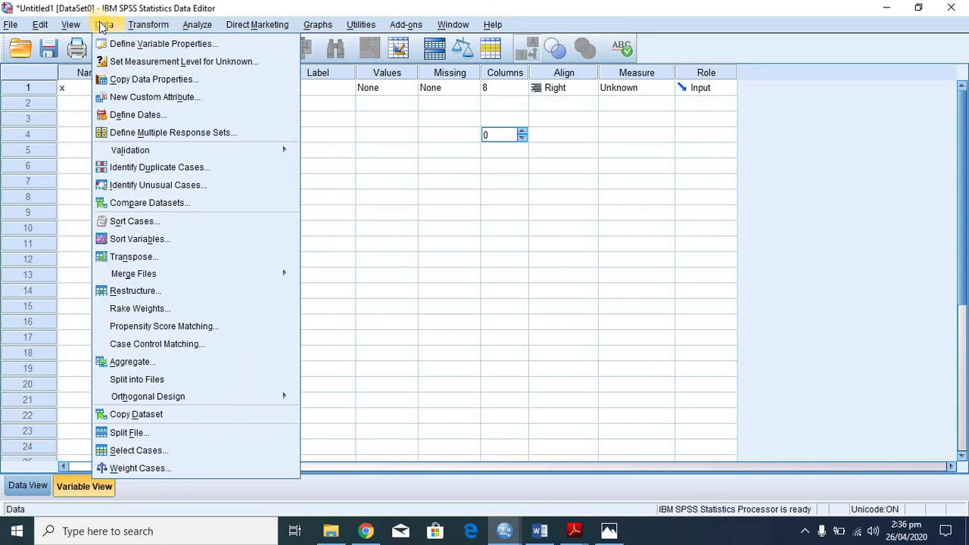
Start a variable computation for prob and replace the quant argument with 0, giving PDF.BINOM(0,5,3/8)
click(22, 487)
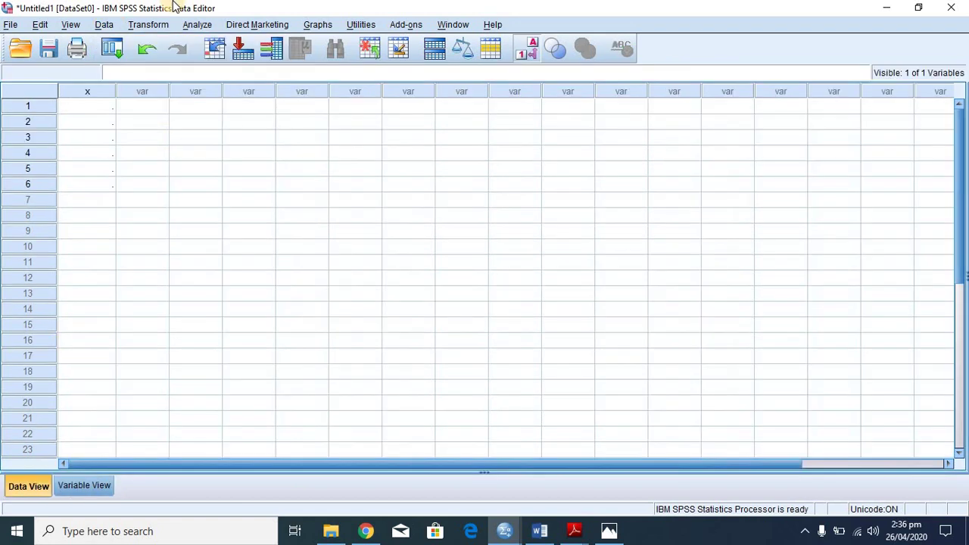
click(148, 25)
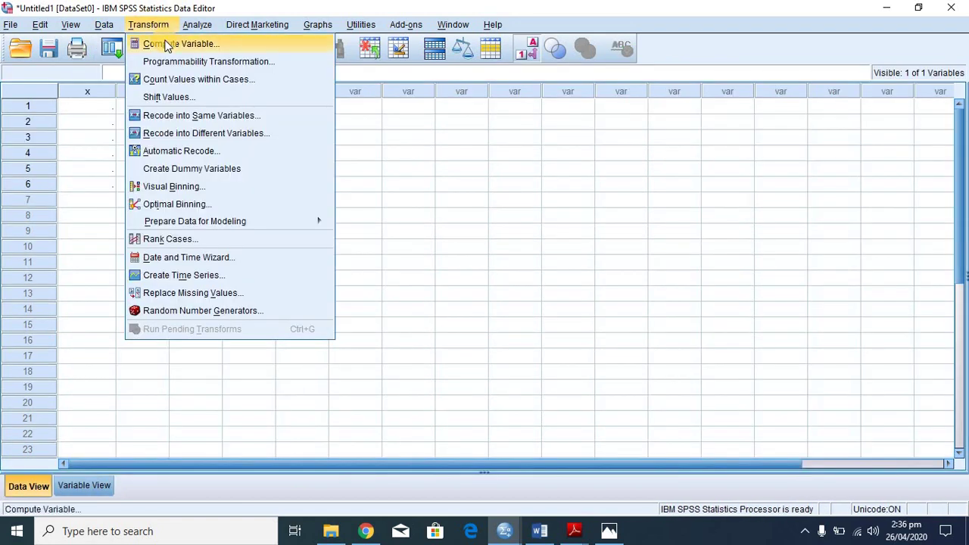
click(166, 43)
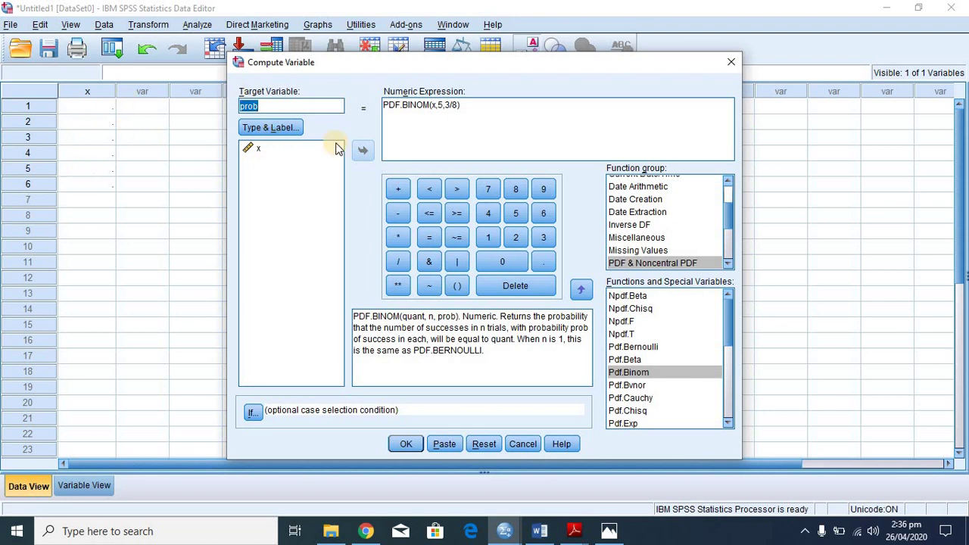
click(437, 107)
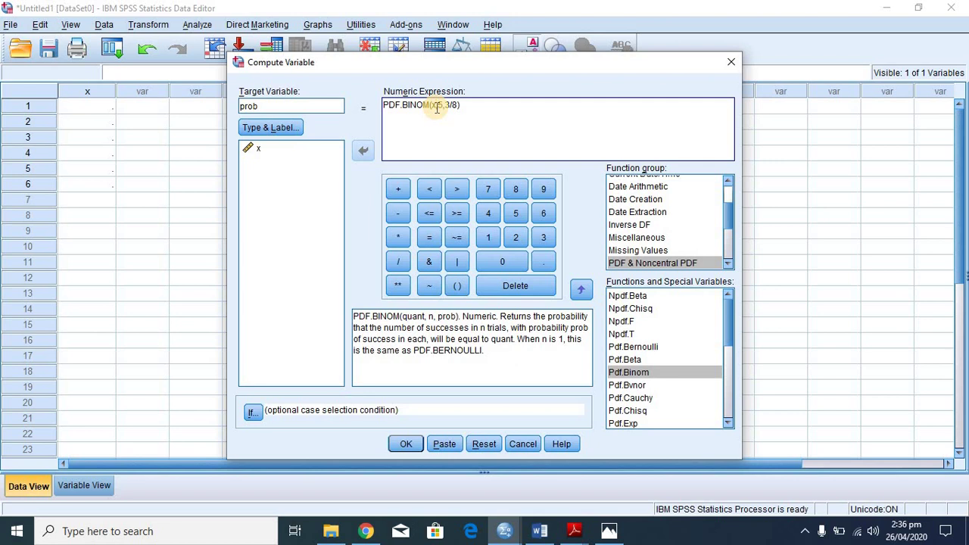
key(BackSpace)
text(x)
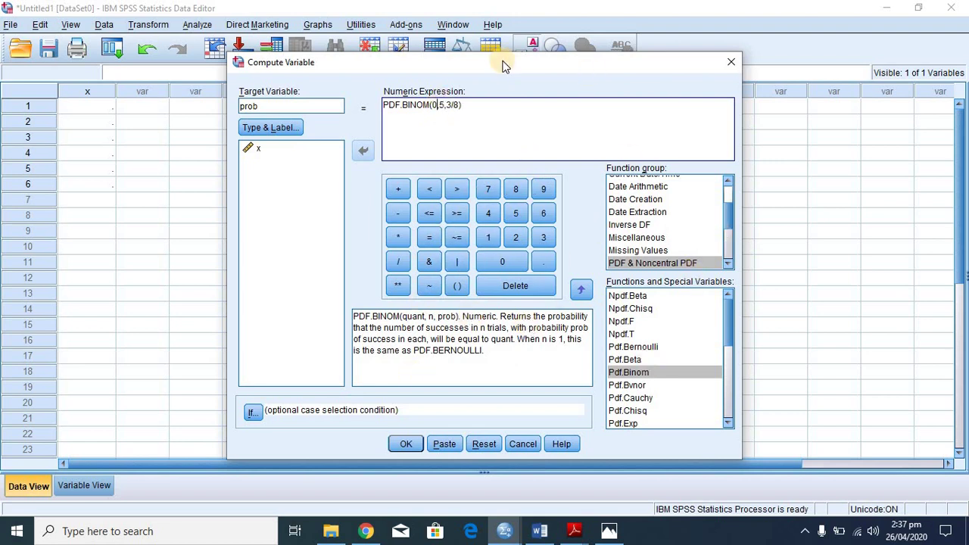
Run the prob computation and return from the output log to the Data Editor
click(401, 445)
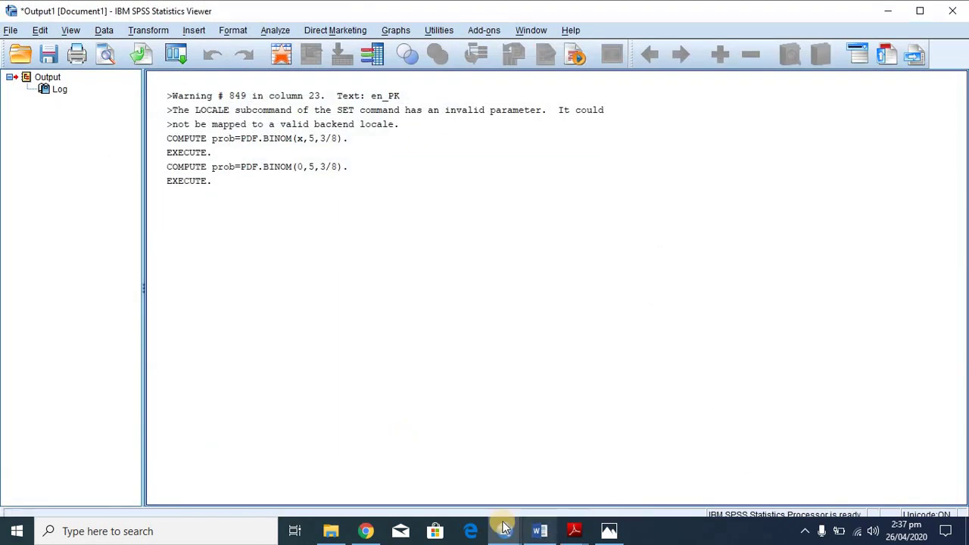
click(505, 531)
click(440, 460)
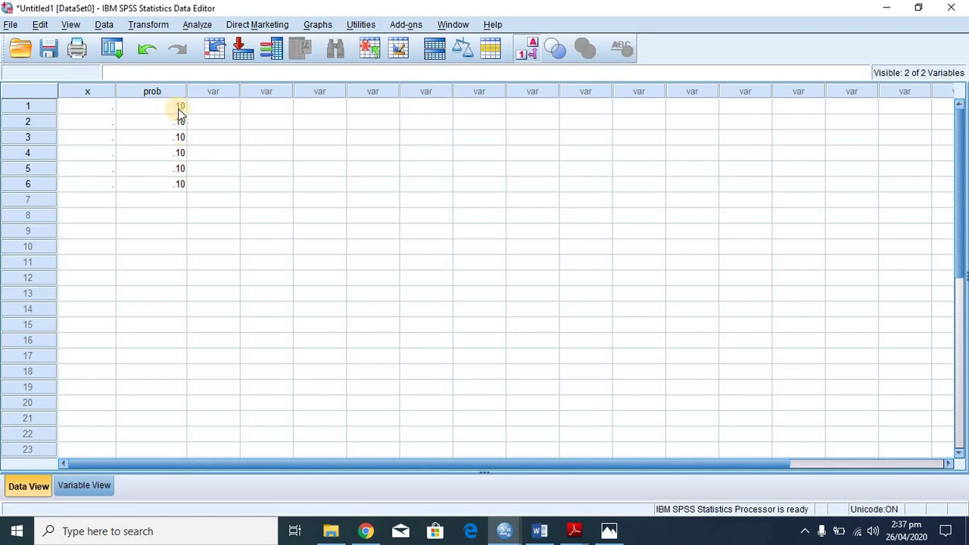
Set the decimals of prob to 4 and check its values in the data grid against the textbook's probability table
click(86, 485)
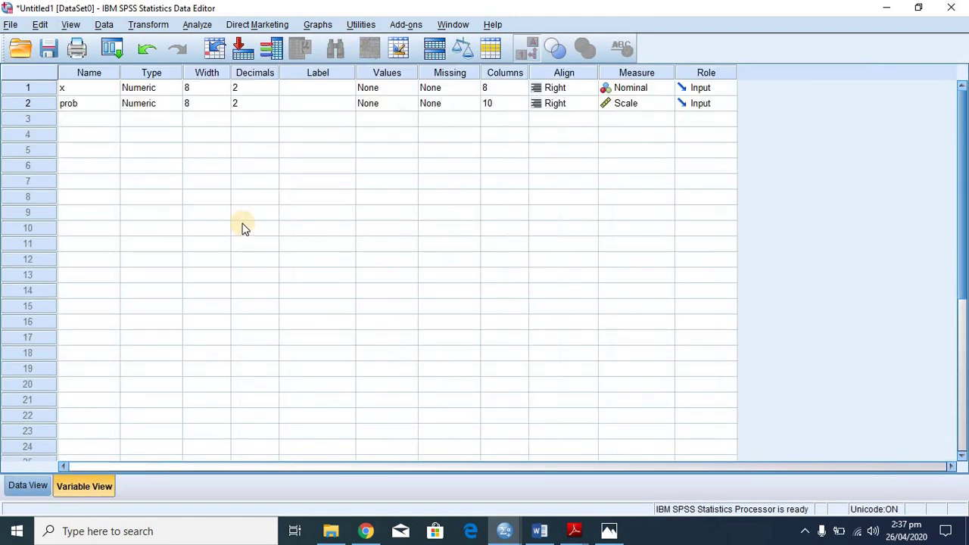
click(272, 103)
click(274, 106)
click(273, 100)
click(273, 100)
click(274, 100)
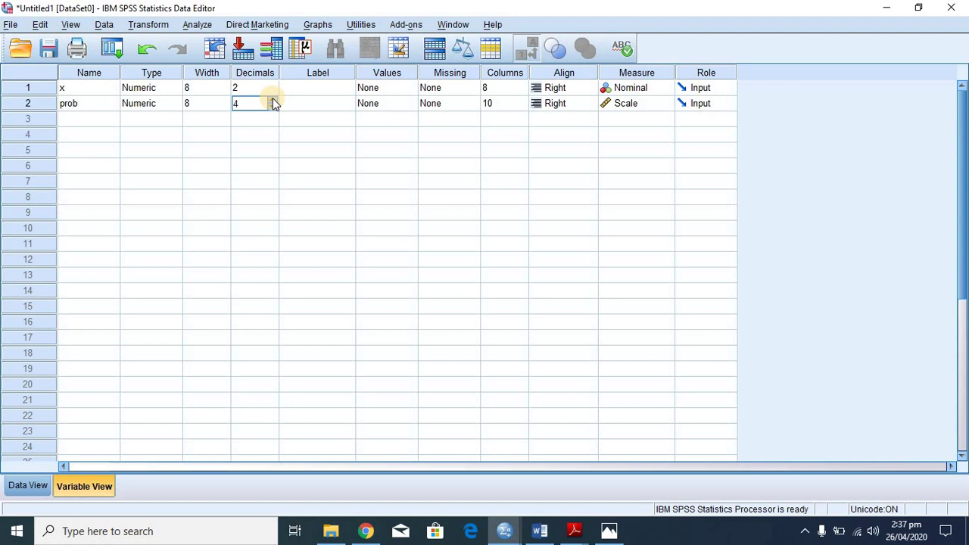
click(35, 489)
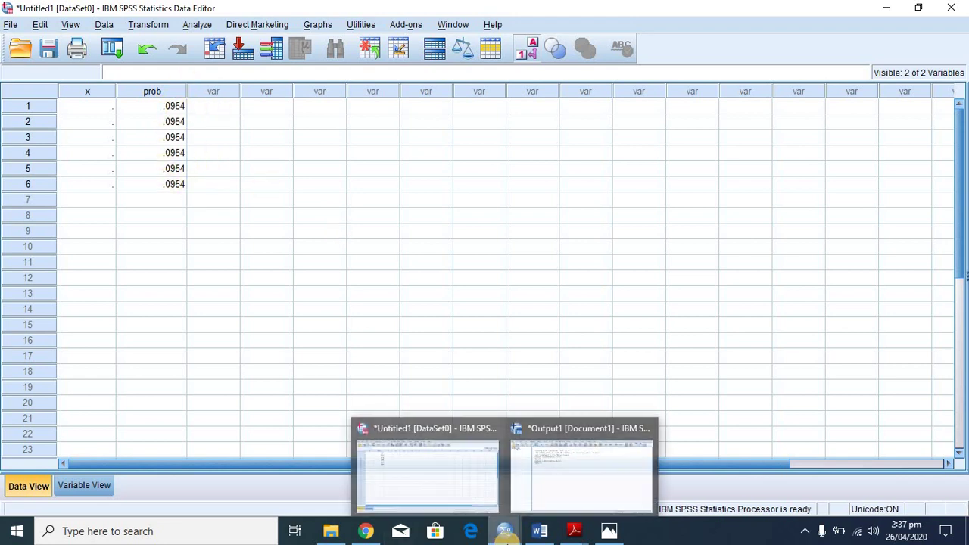
click(609, 532)
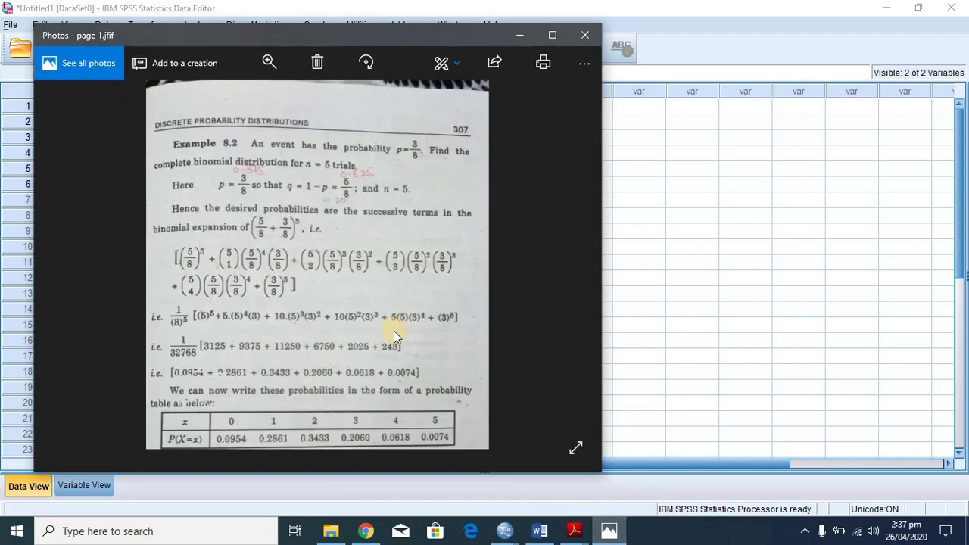
click(692, 186)
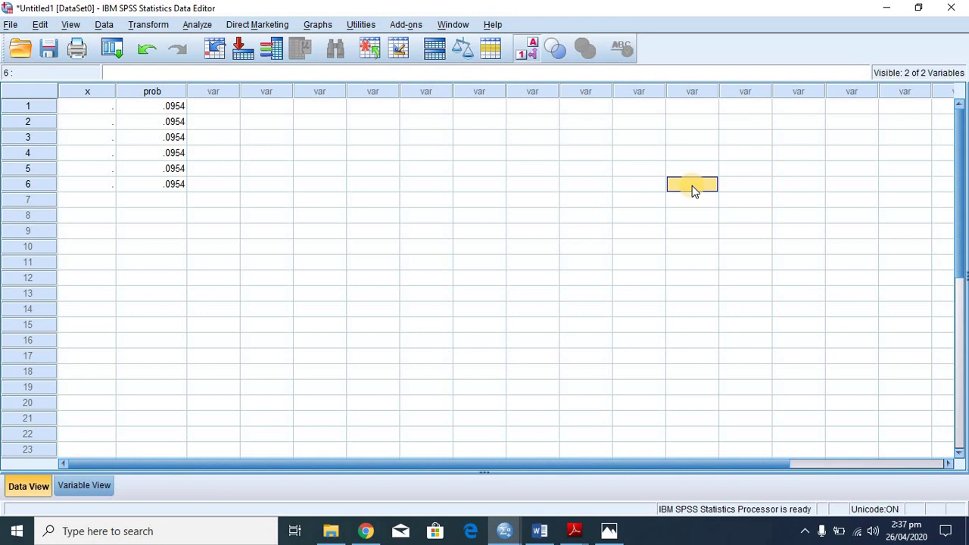
Exit SPSS Statistics without saving the output document or the dataset
click(951, 7)
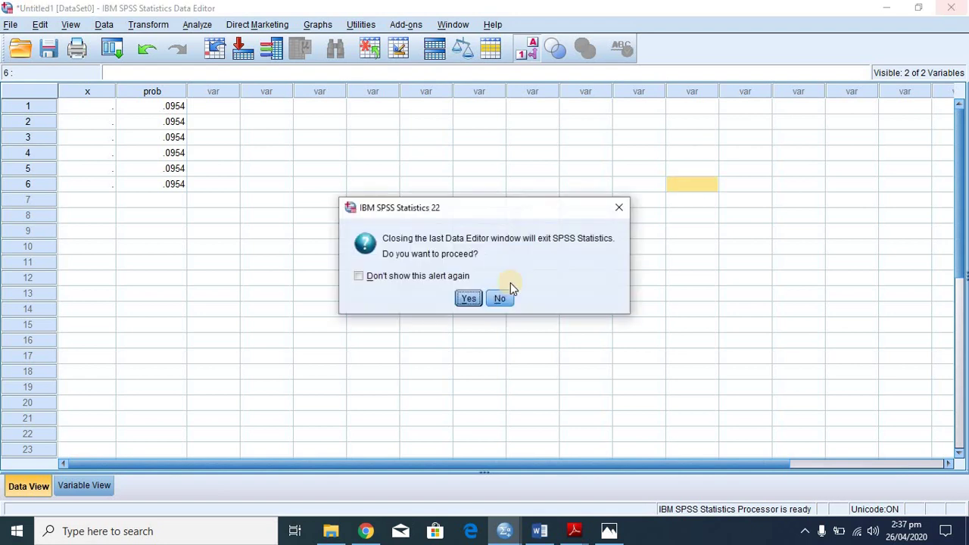
click(464, 298)
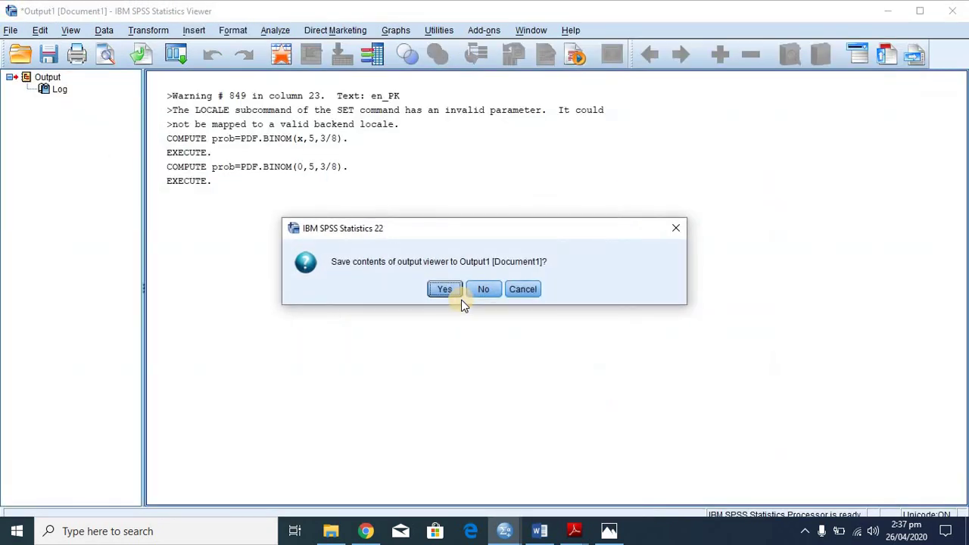
click(483, 291)
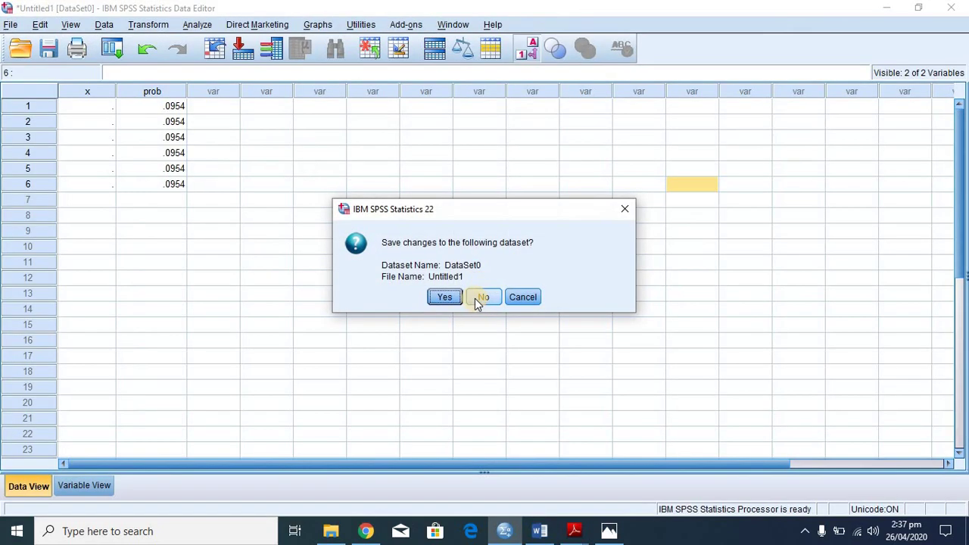
click(475, 298)
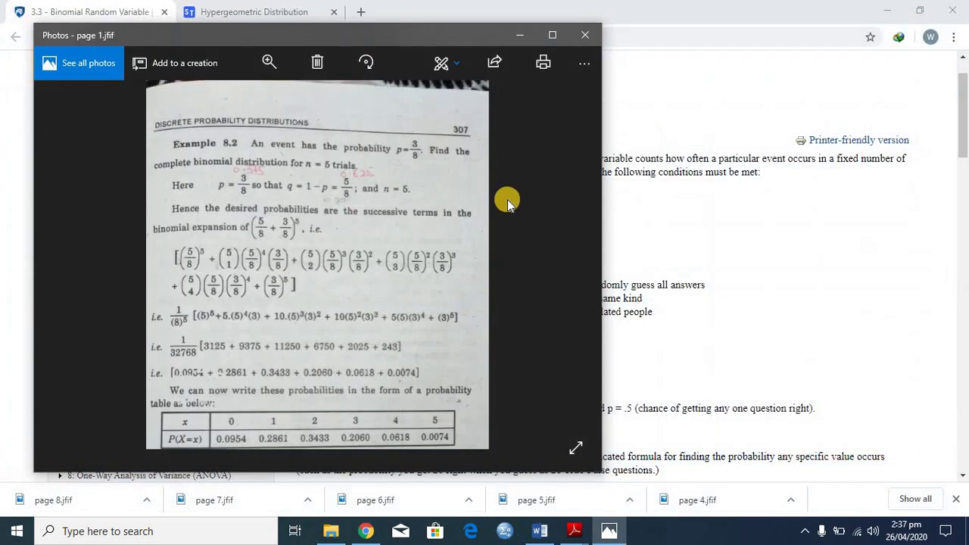
Maximize the textbook image and advance to page 2.jfif to read Example 8.4 on the series of 8 games
click(552, 34)
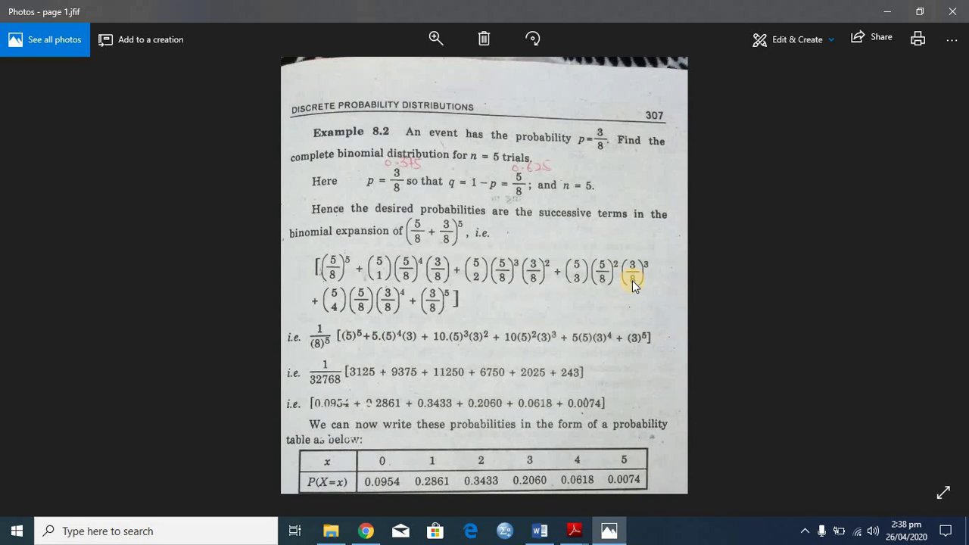
key(Right)
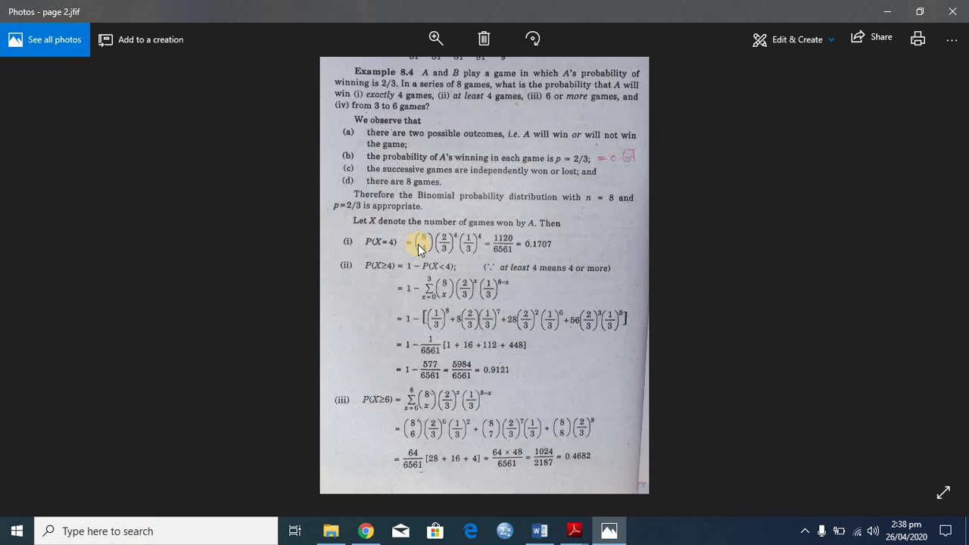
key(super+s)
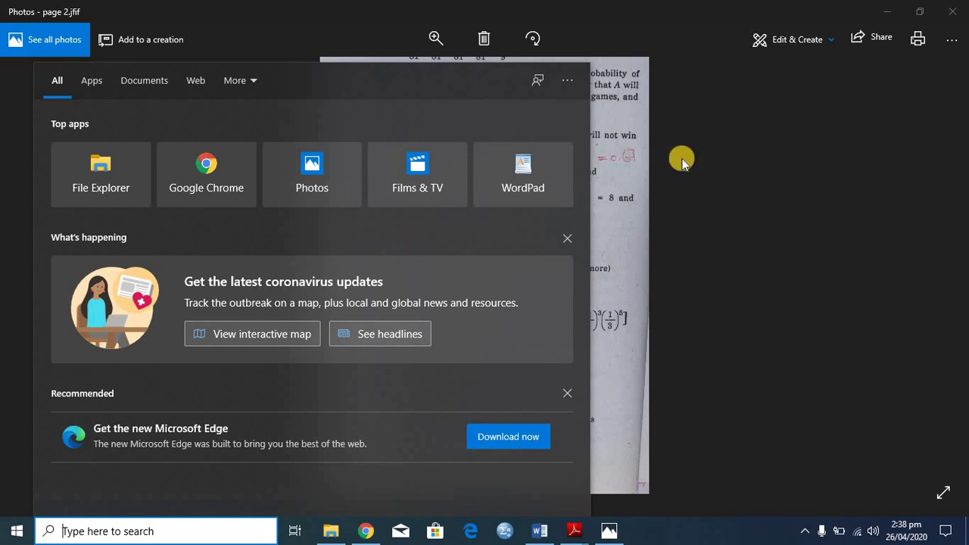
click(697, 217)
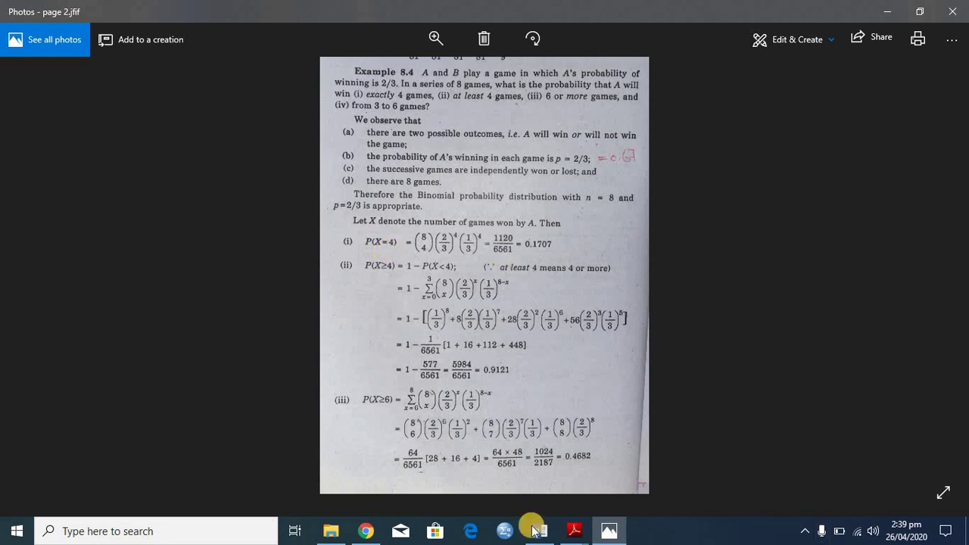
Start SPSS Statistics and dismiss its welcome dialog to reach an empty dataset
click(500, 532)
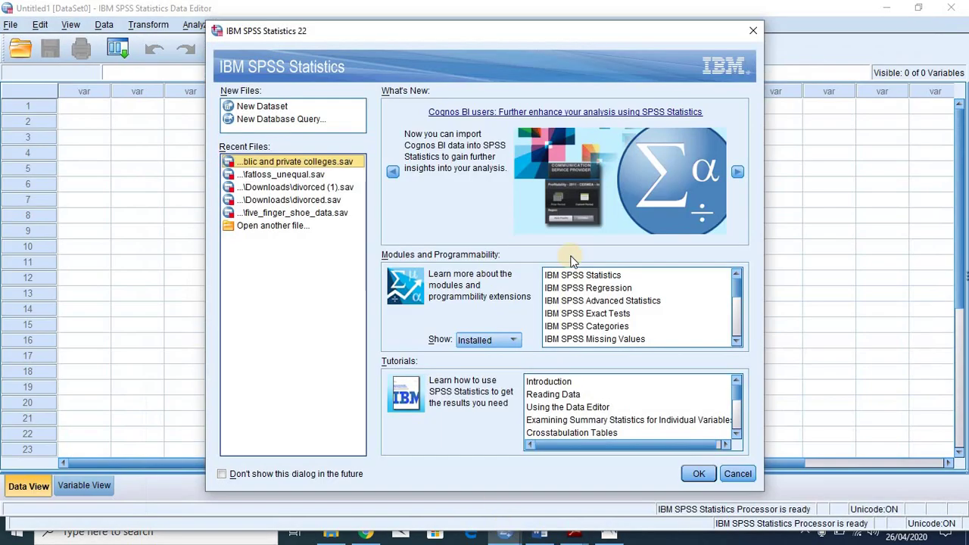
click(753, 31)
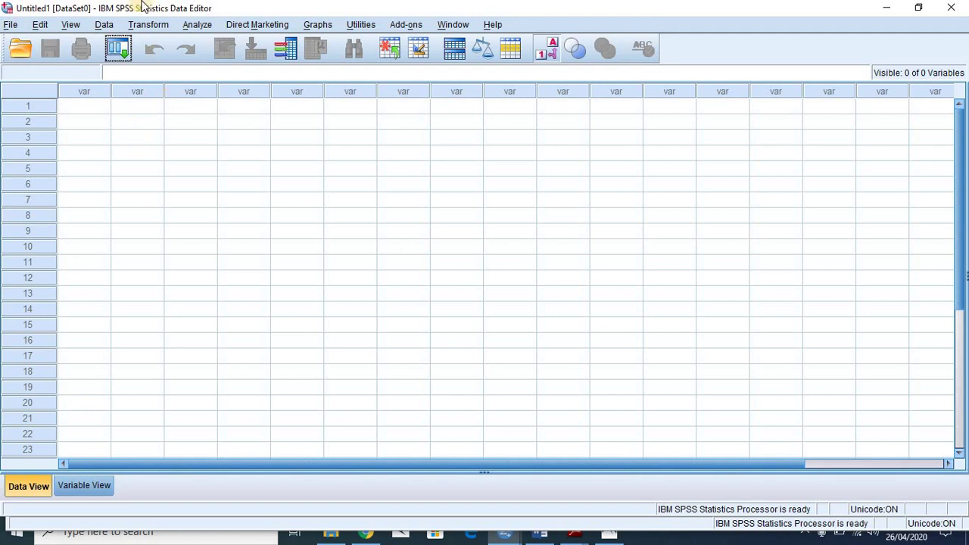
click(147, 25)
click(158, 43)
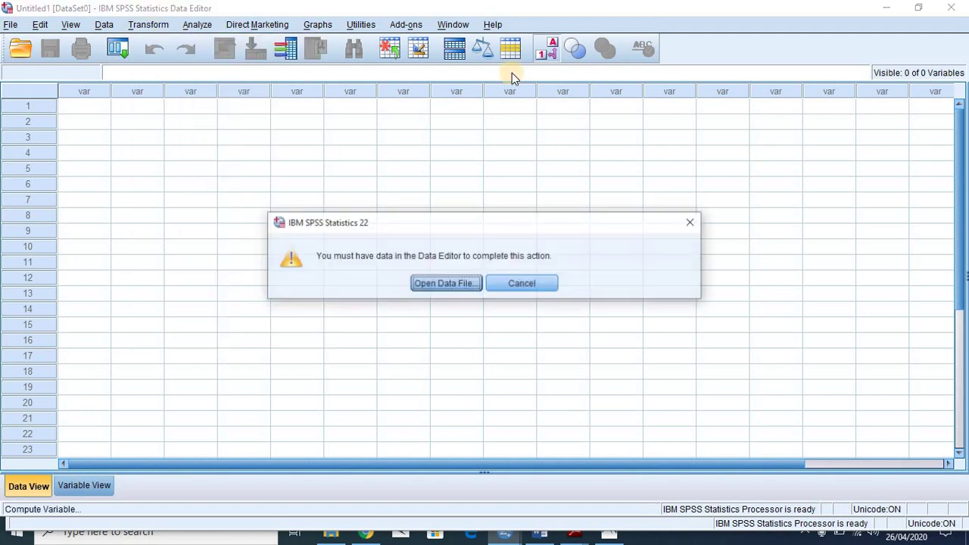
click(521, 282)
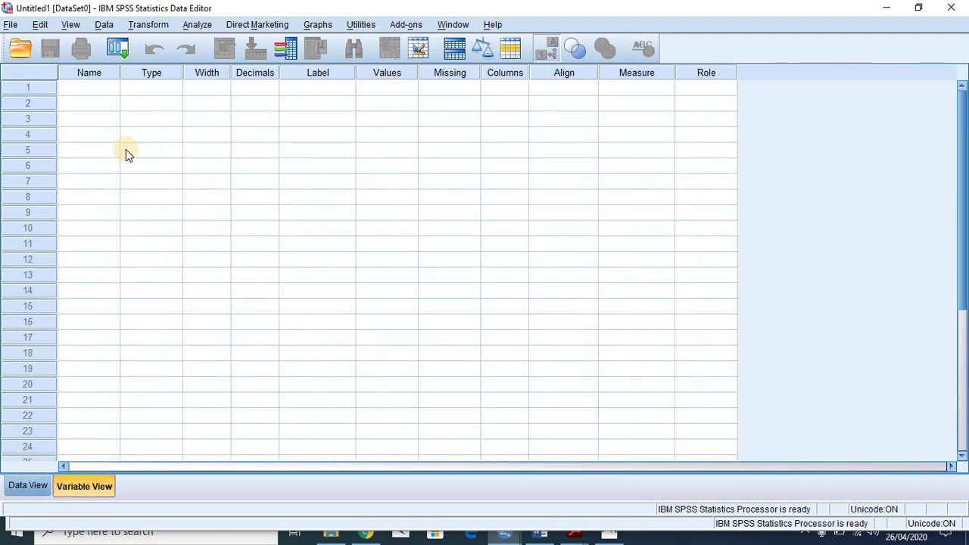
Enter 0 in the first cell of the empty data grid so the dataset contains one case
click(15, 488)
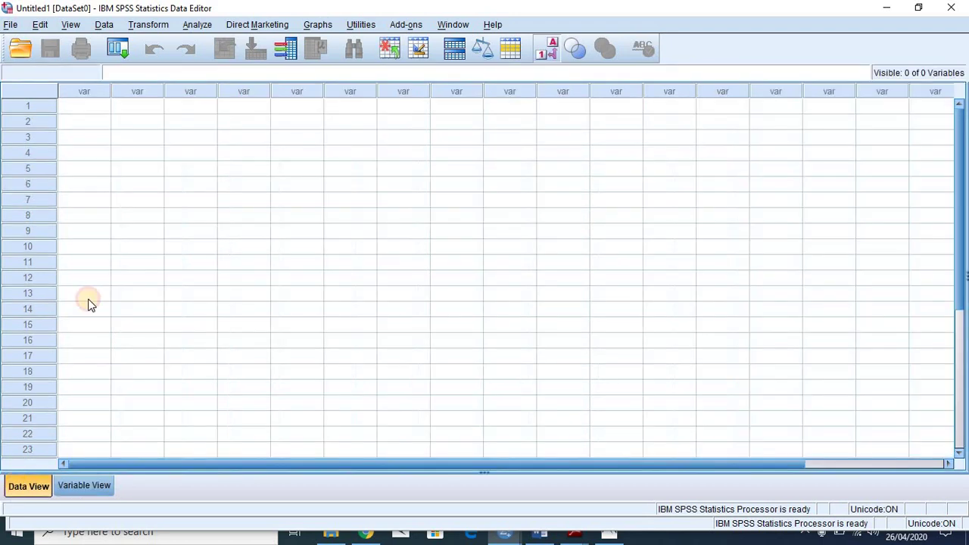
click(83, 106)
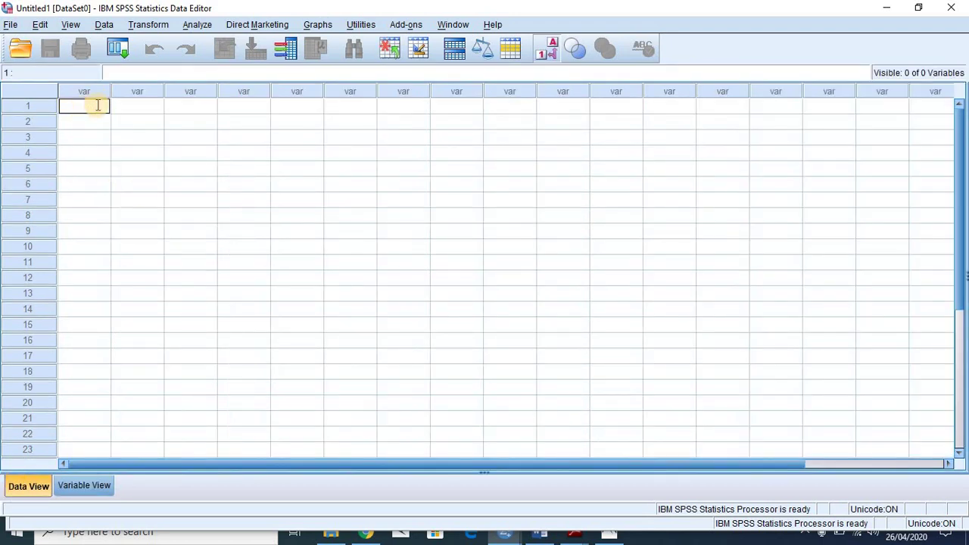
text(0)
click(96, 130)
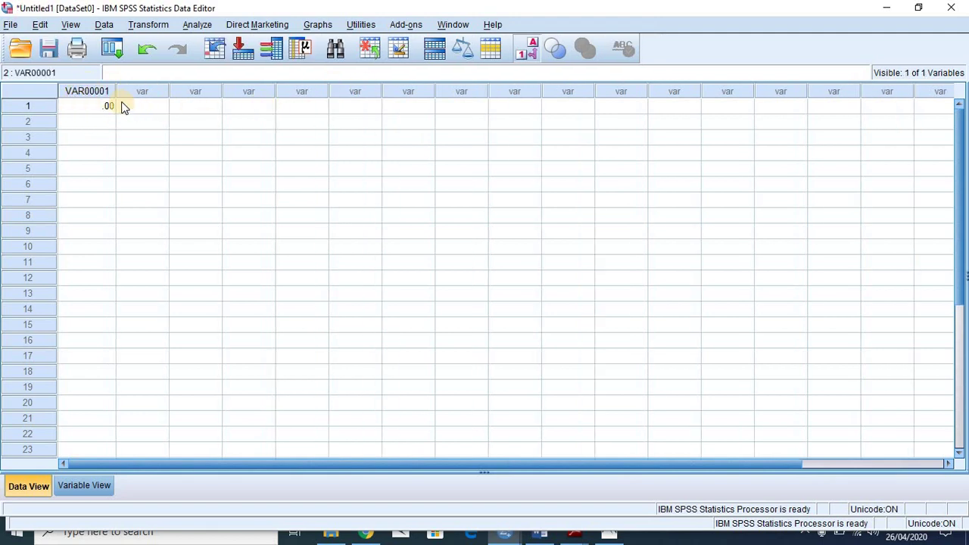
Start a Compute Variable expression with PDF.BINOM from the PDF & Noncentral PDF functions and set its quant argument to 4
click(154, 29)
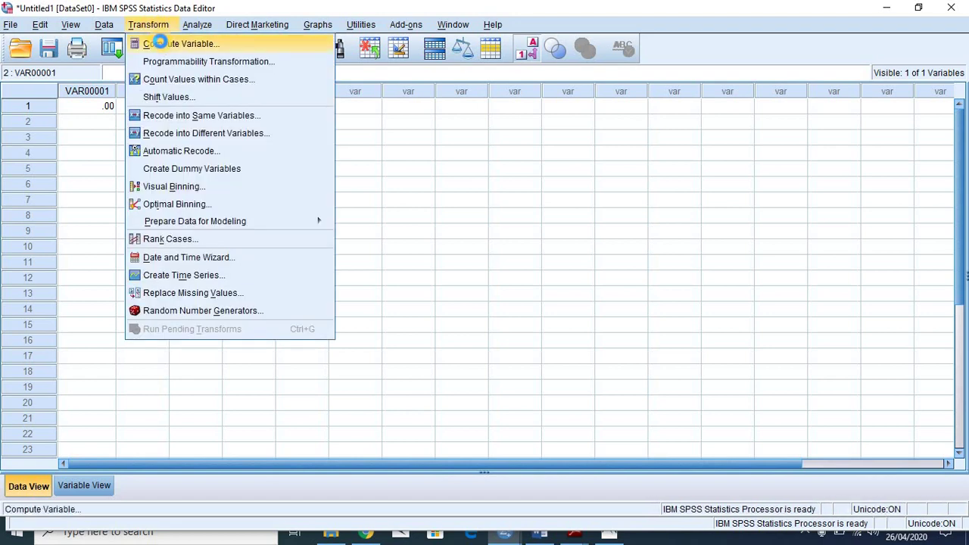
click(161, 44)
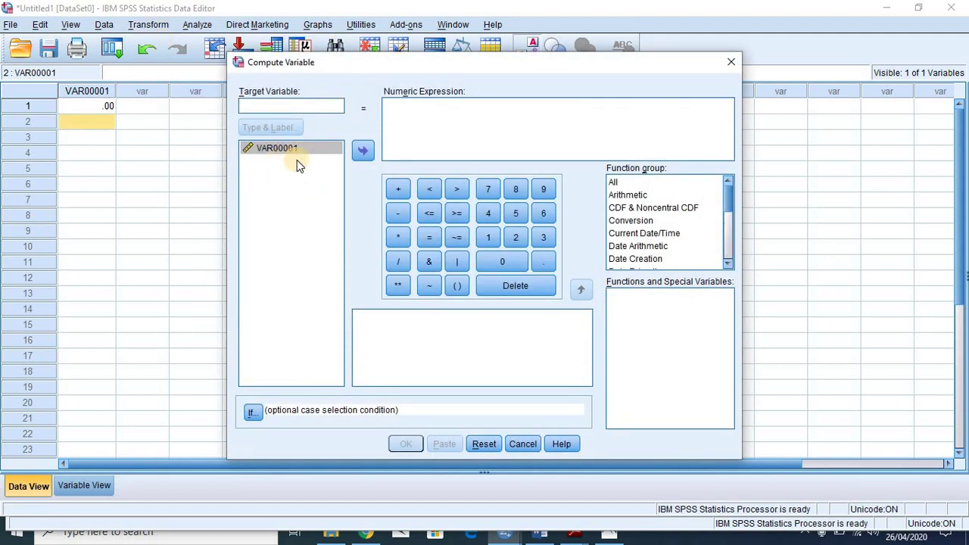
click(729, 241)
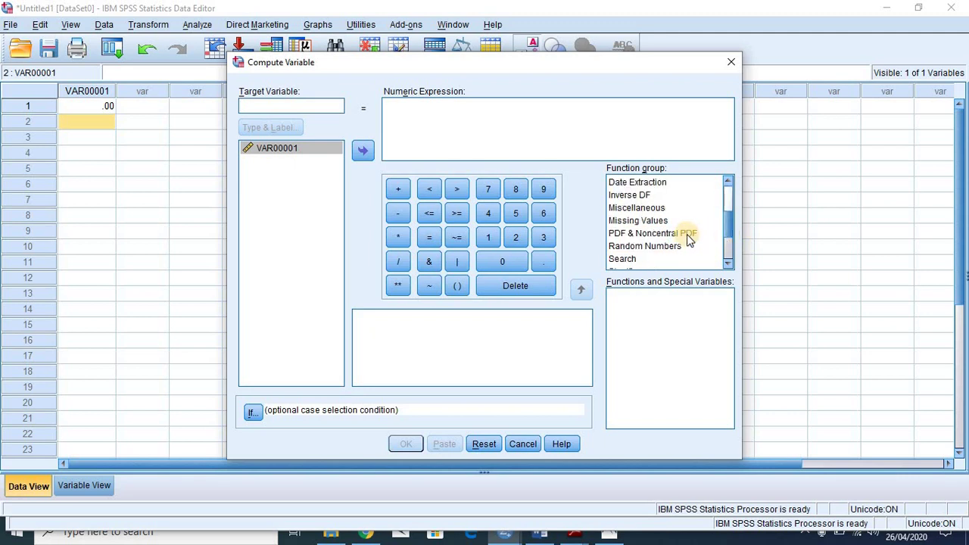
click(686, 234)
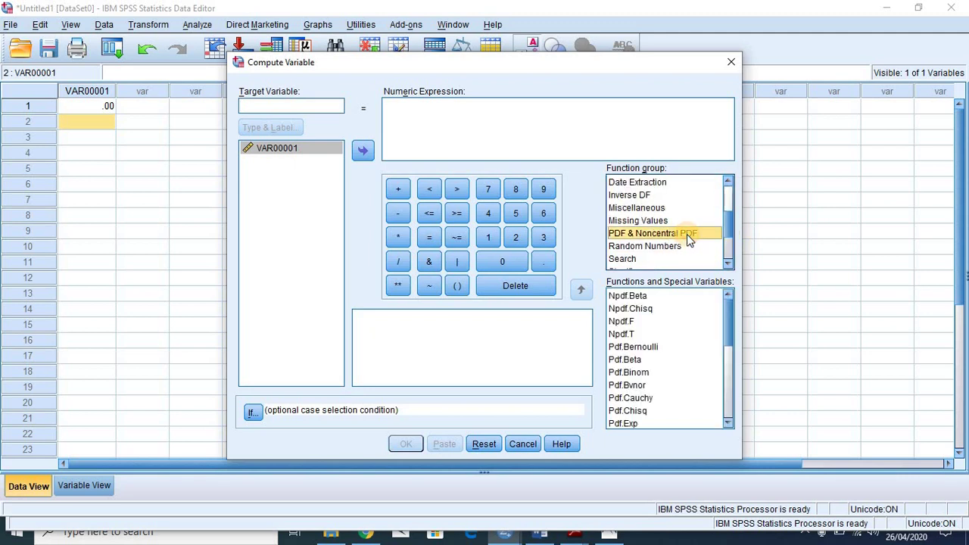
double_click(631, 373)
click(435, 105)
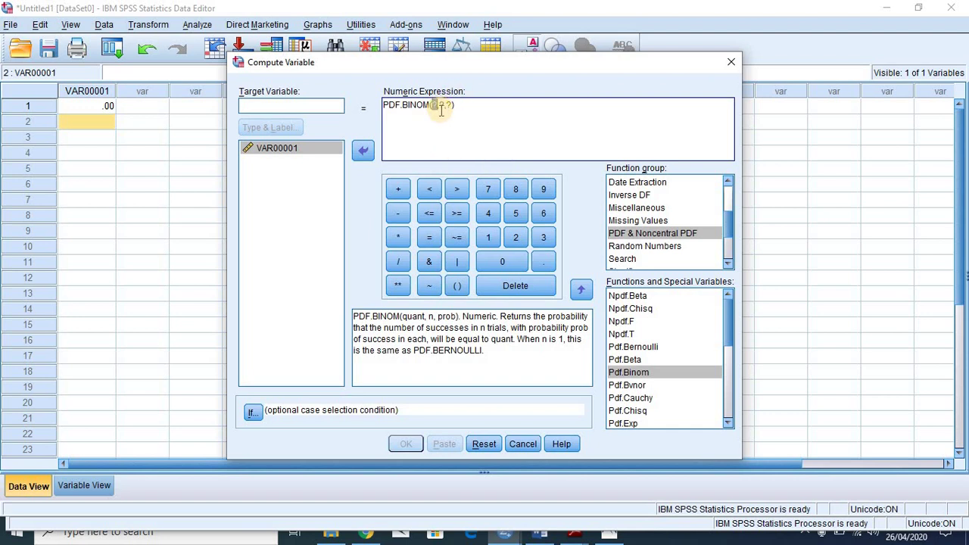
text(4)
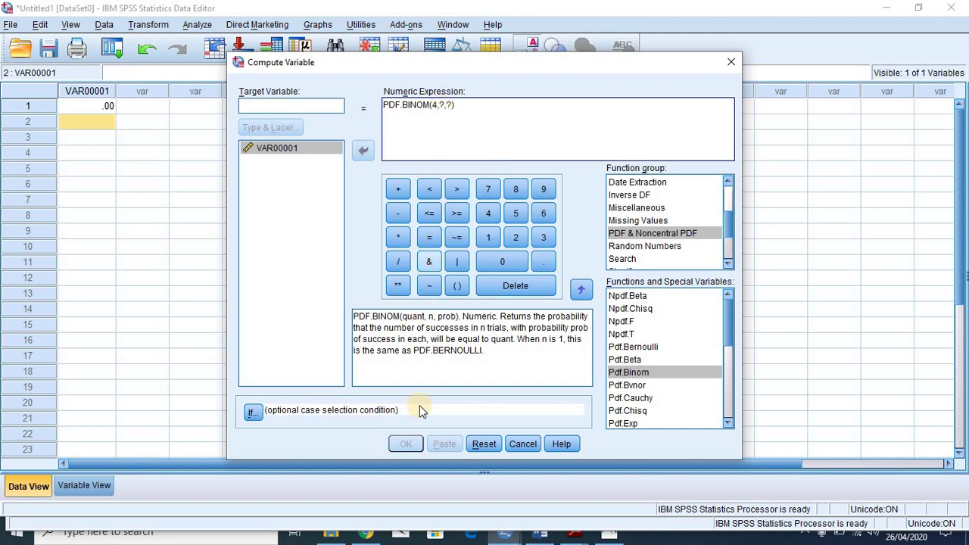
Check Example 8.4 in the textbook image and complete the PDF.BINOM expression with n as 8 and prob as 2/3
click(609, 534)
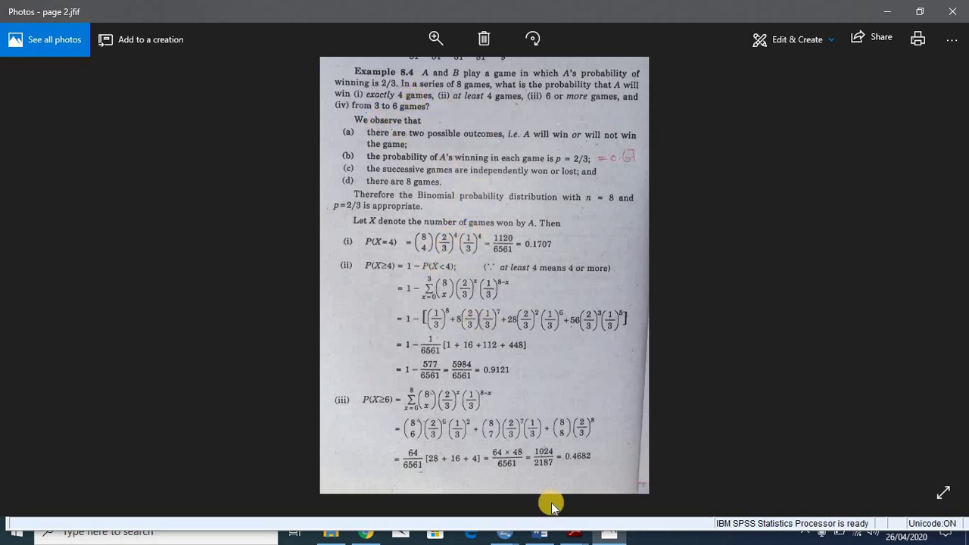
click(492, 523)
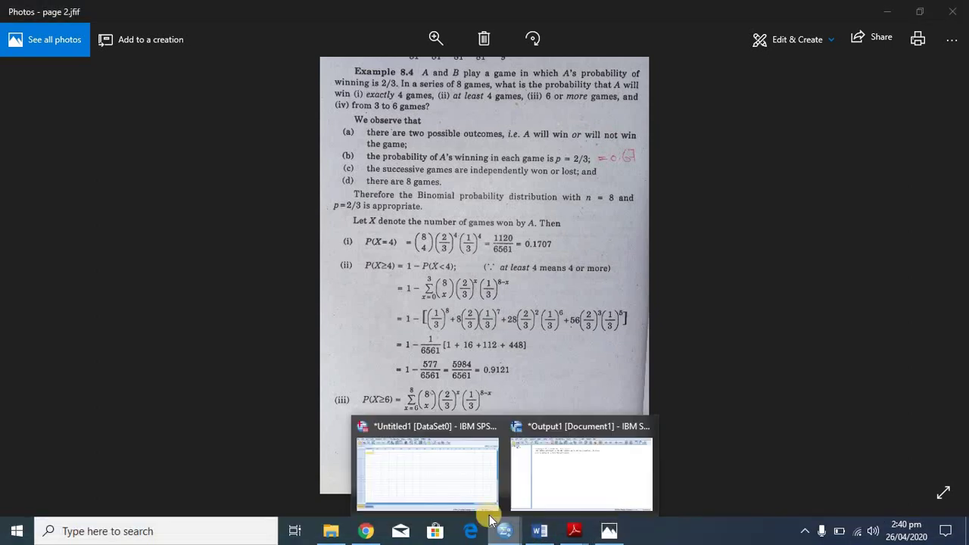
click(473, 484)
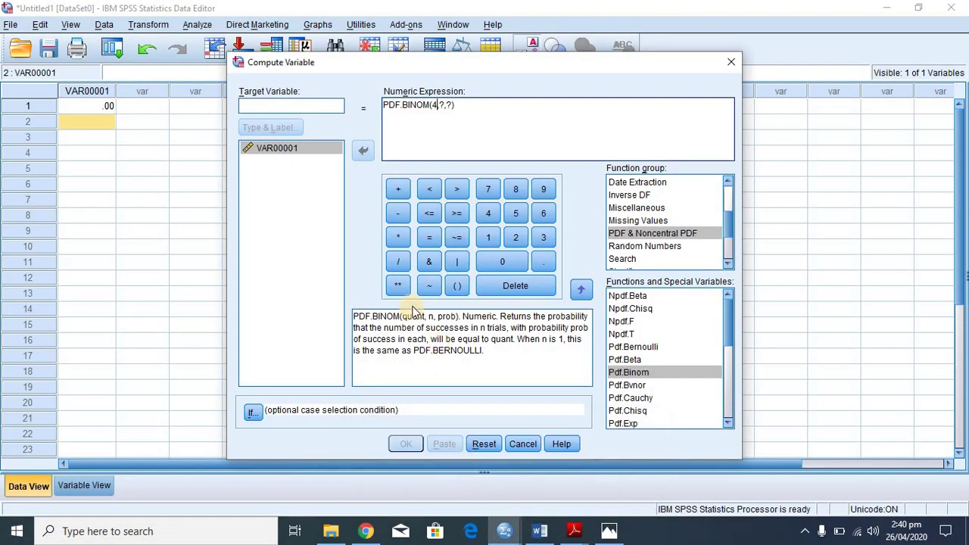
double_click(441, 106)
text(8)
double_click(450, 105)
text(2/3)
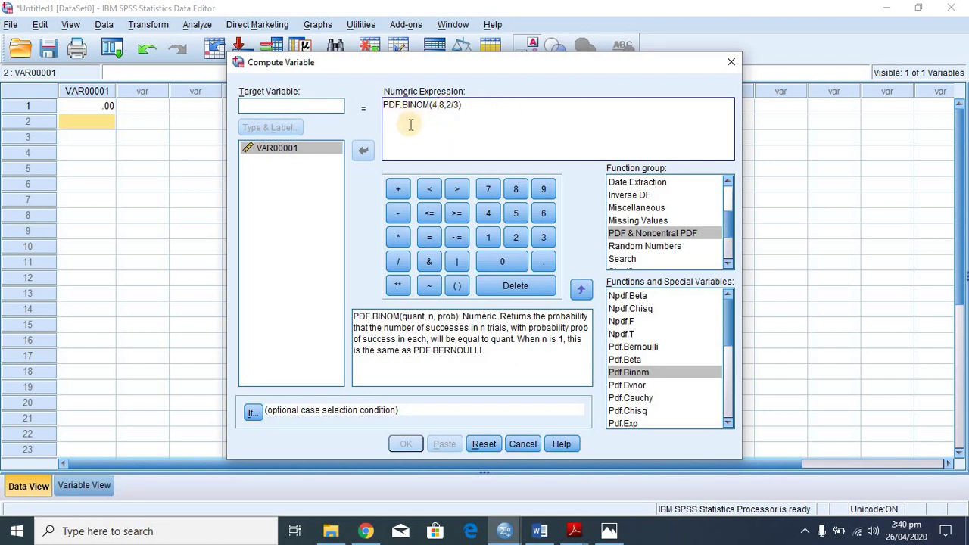
Name the target variable p, run the computation and return from the output log to the Data Editor
click(309, 104)
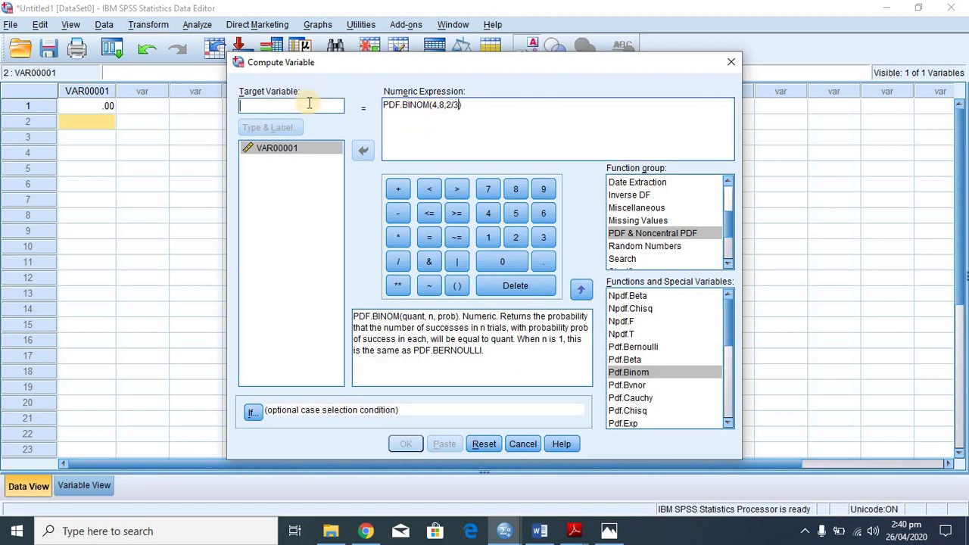
text(p)
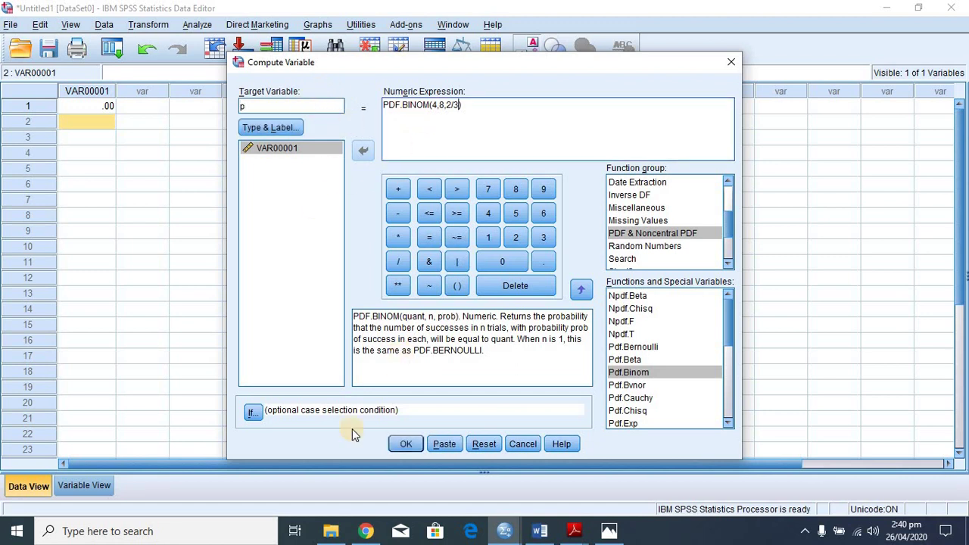
click(396, 445)
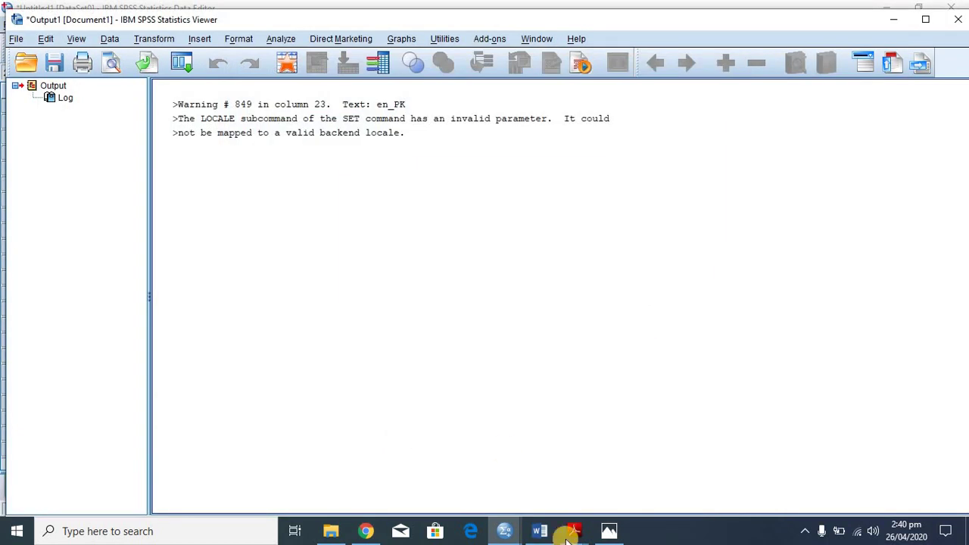
mouse_move(504, 531)
click(452, 475)
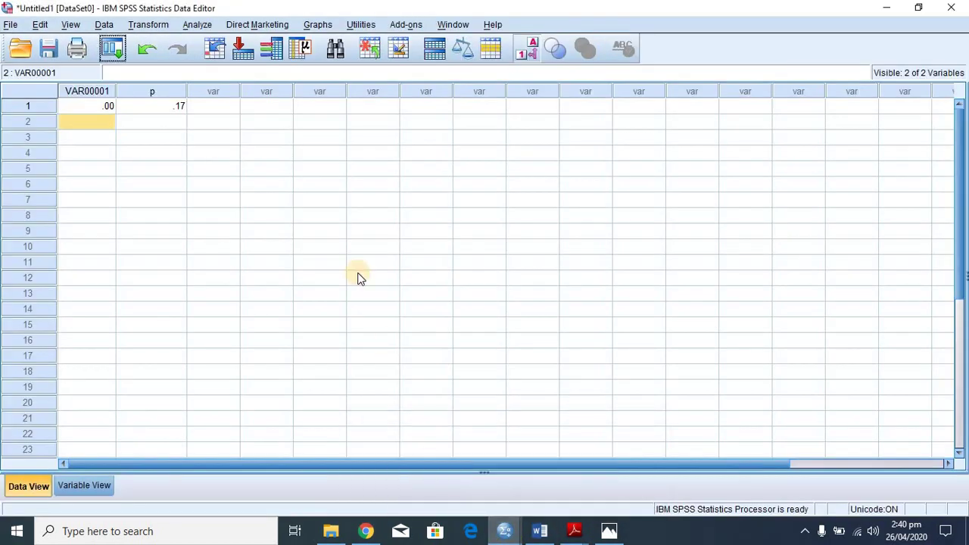
Set the decimals of p to 4 and return to the data grid
click(83, 487)
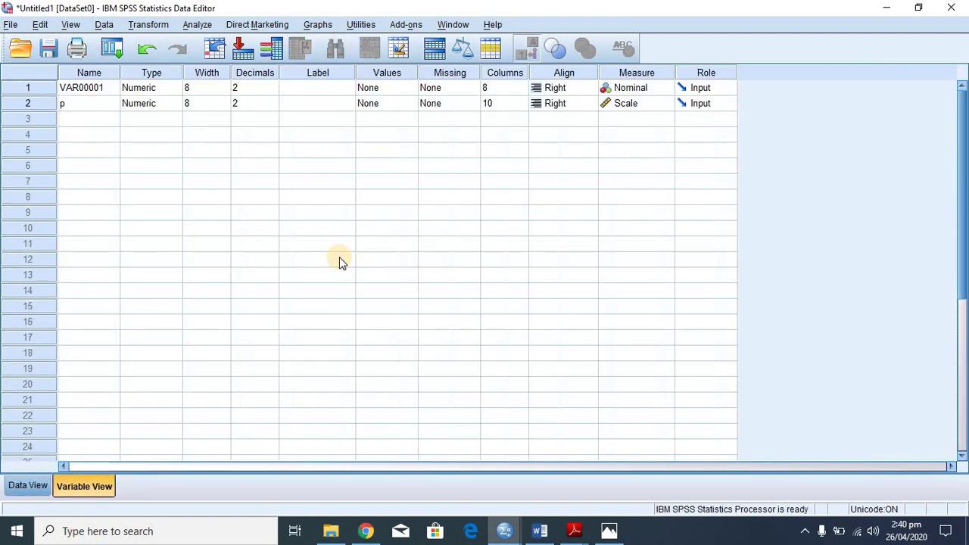
click(266, 105)
click(274, 99)
click(275, 98)
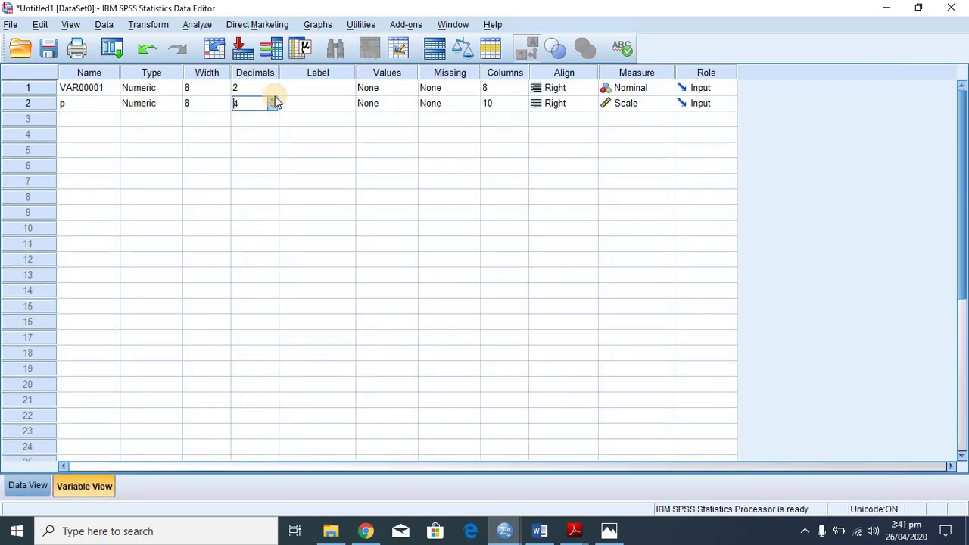
click(27, 487)
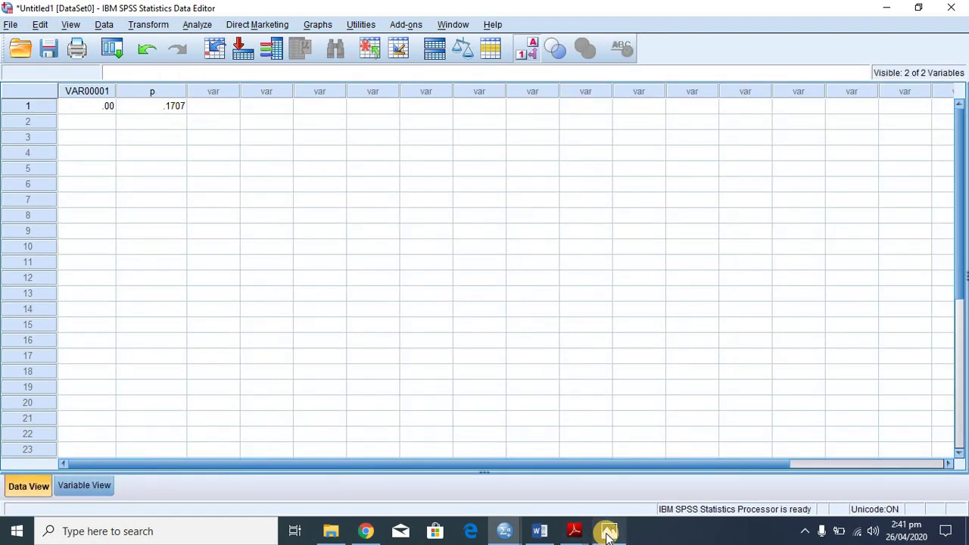
Compare the computed p with the textbook's answer for exactly 4 wins in Example 8.4, and return to the Data Editor
mouse_move(608, 534)
click(605, 467)
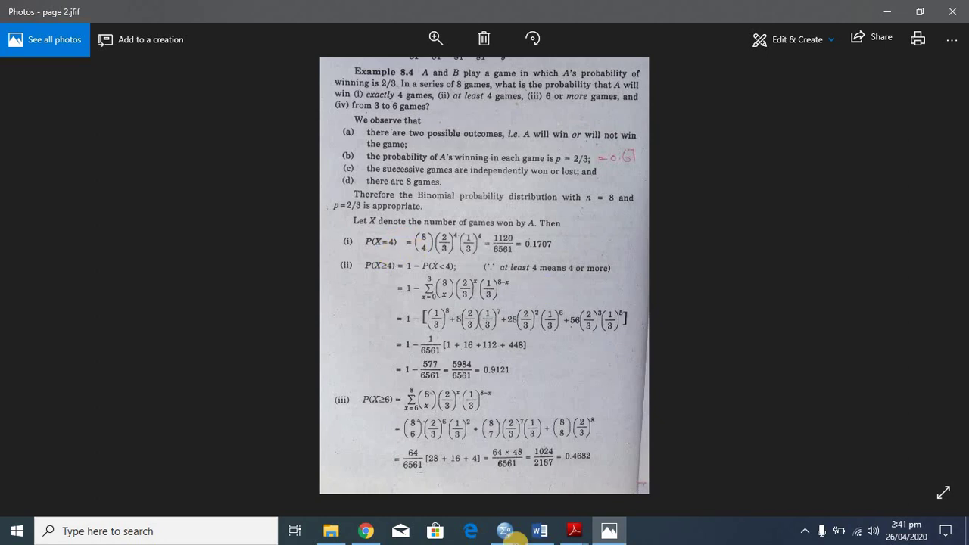
mouse_move(504, 534)
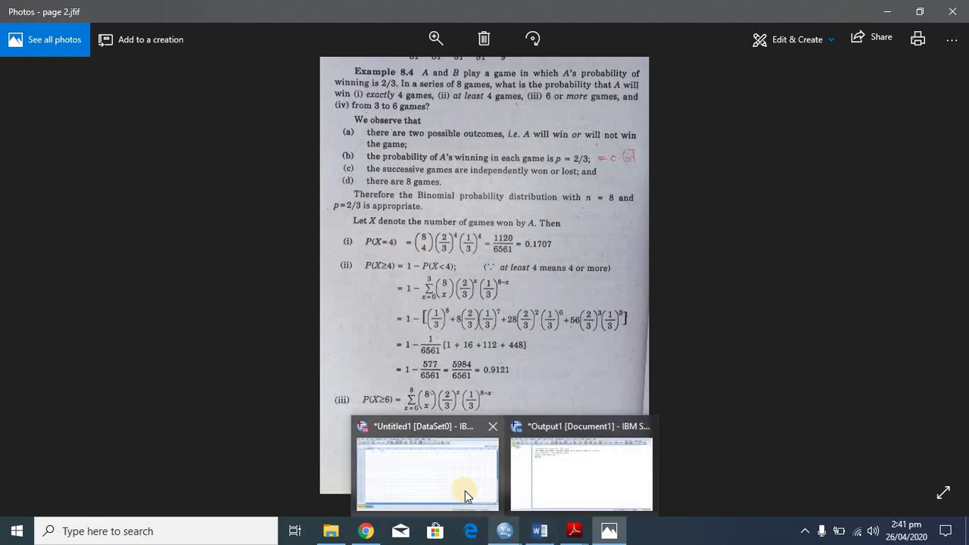
click(464, 491)
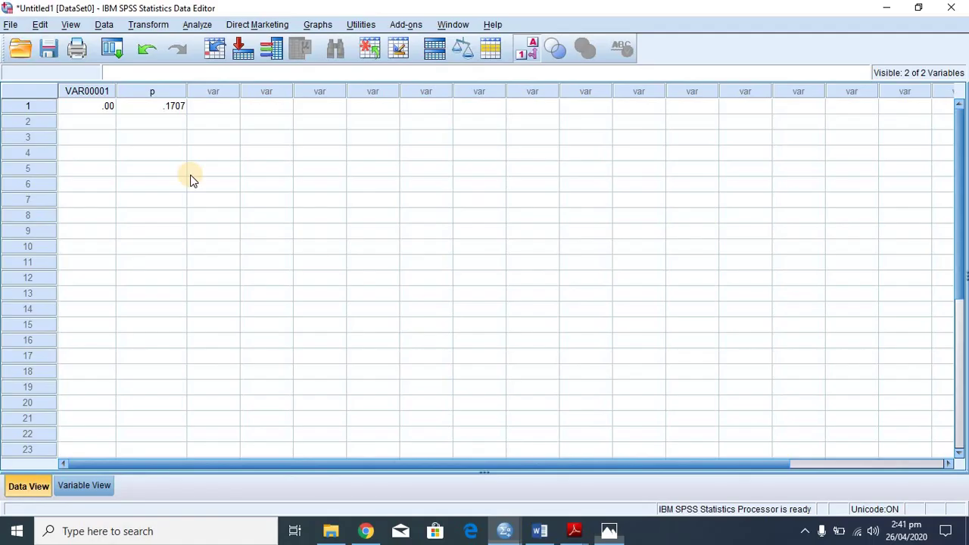
Change the first-row value of VAR00001 to 4
click(108, 106)
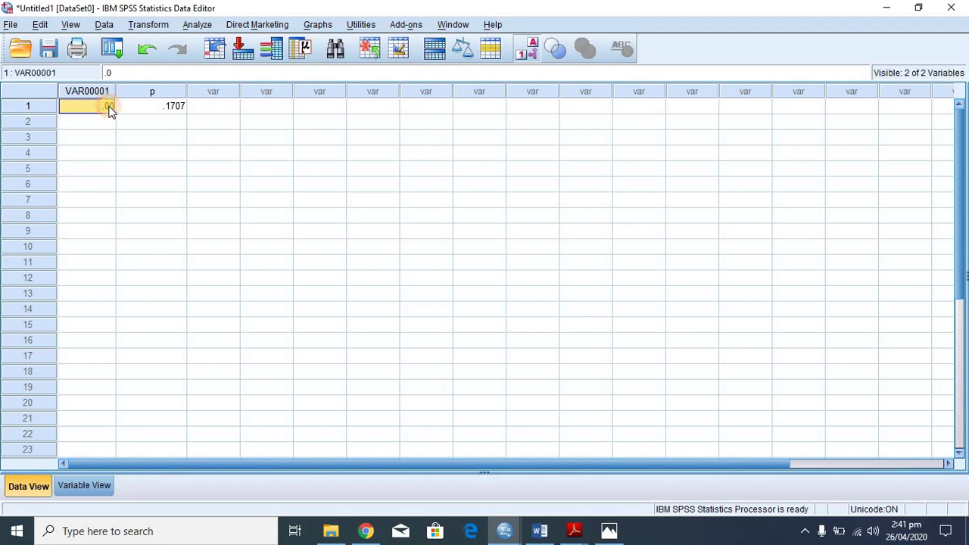
text(4)
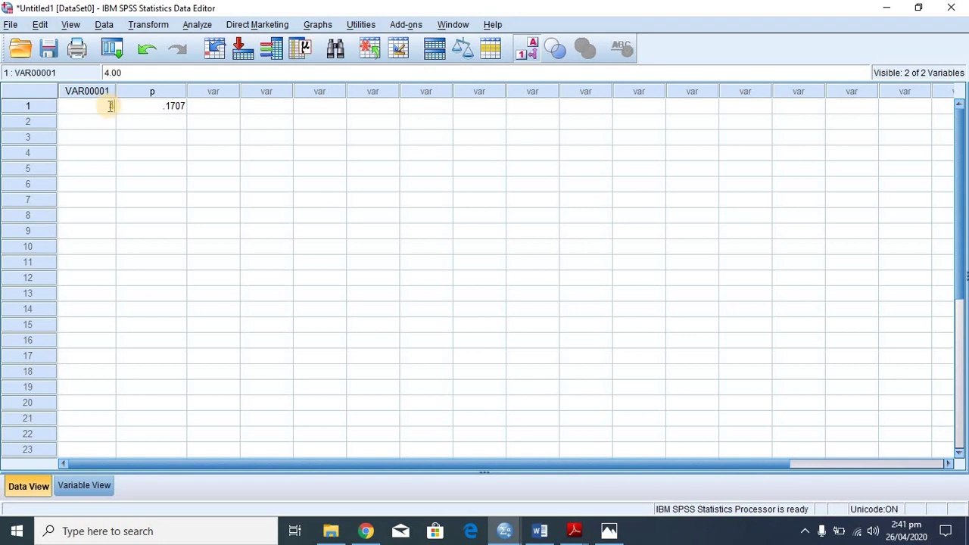
click(139, 119)
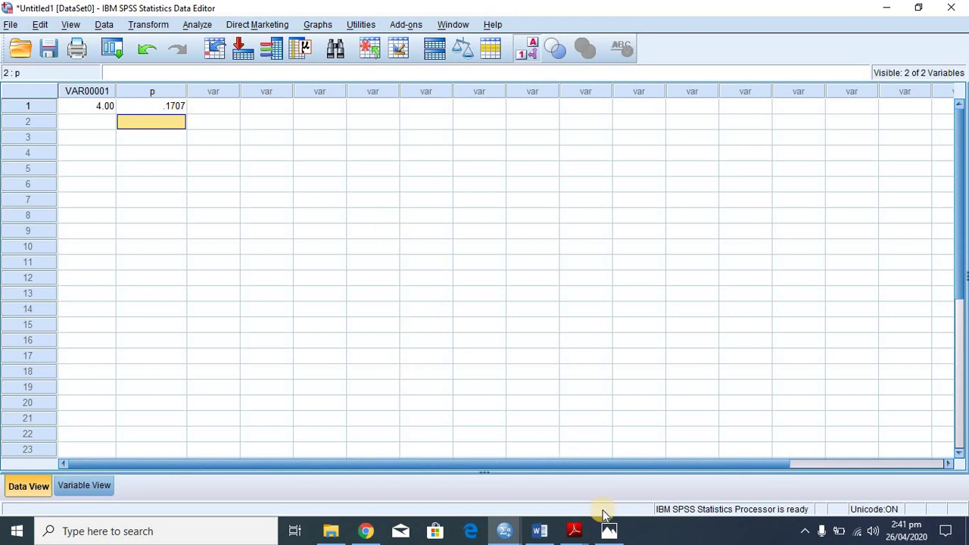
Read the remaining parts of Example 8.4 in the textbook image and return to the Data Editor
click(609, 534)
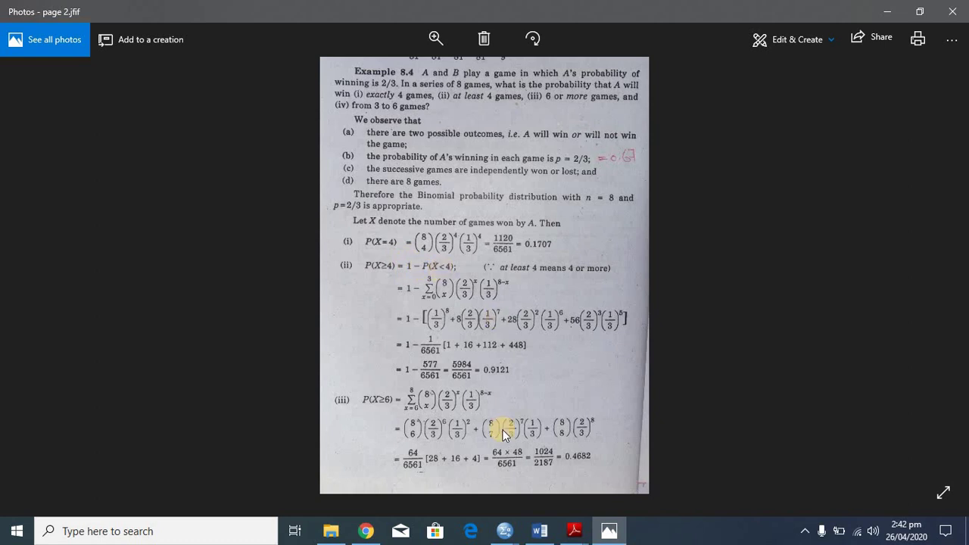
mouse_move(504, 532)
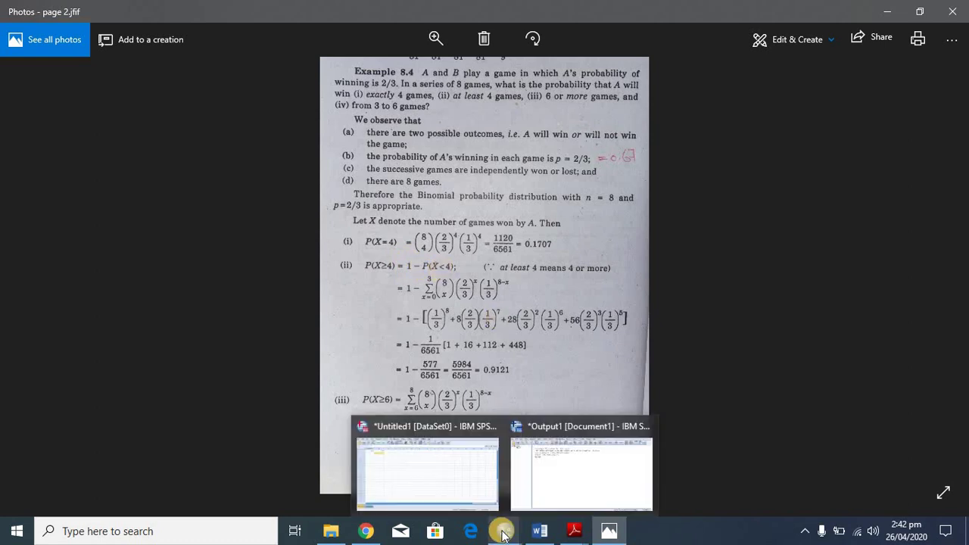
mouse_move(474, 458)
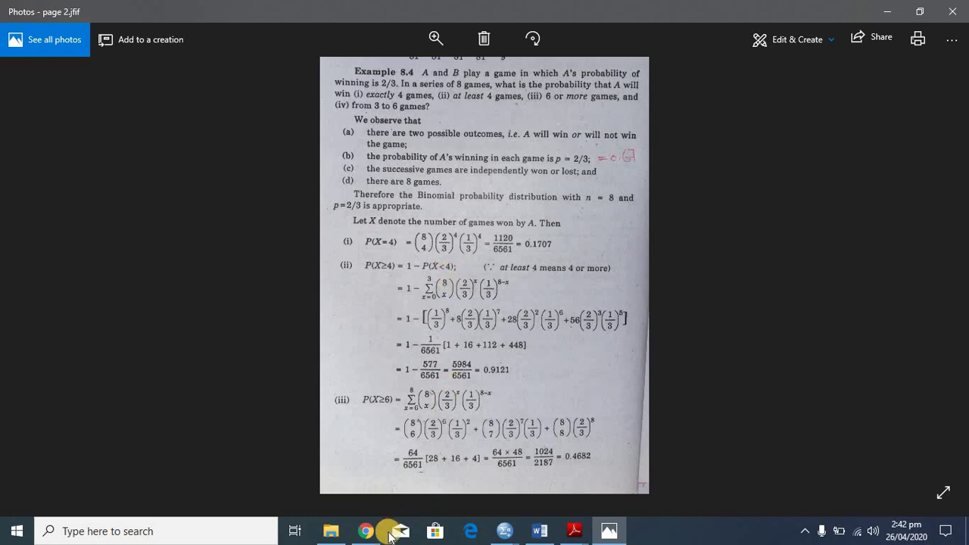
click(506, 532)
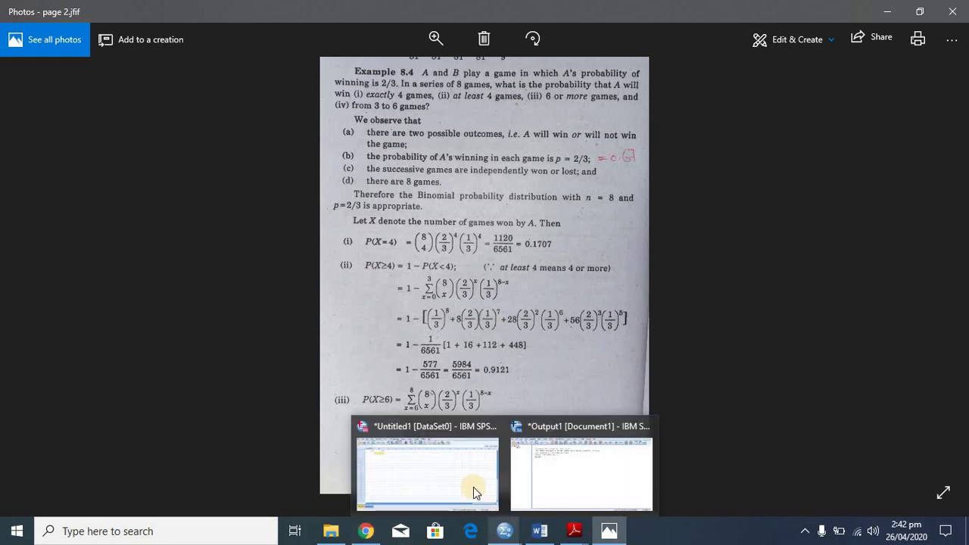
click(466, 476)
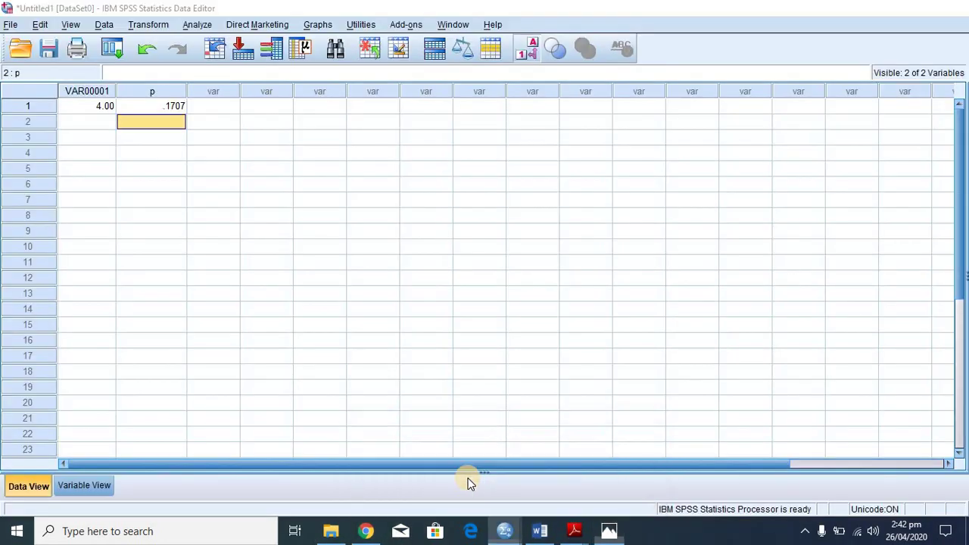
Start a new Compute Variable operation and list the functions of the CDF & Noncentral CDF group
click(203, 107)
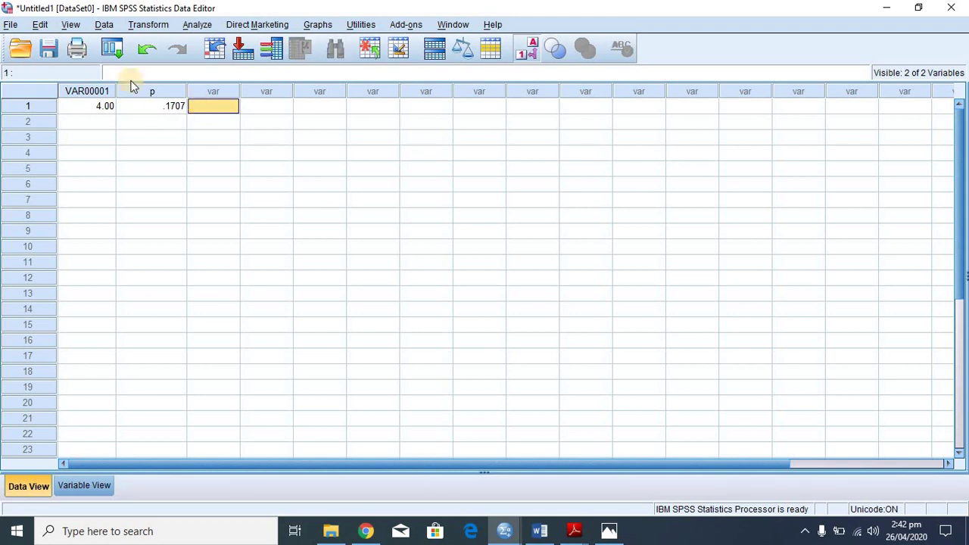
click(144, 24)
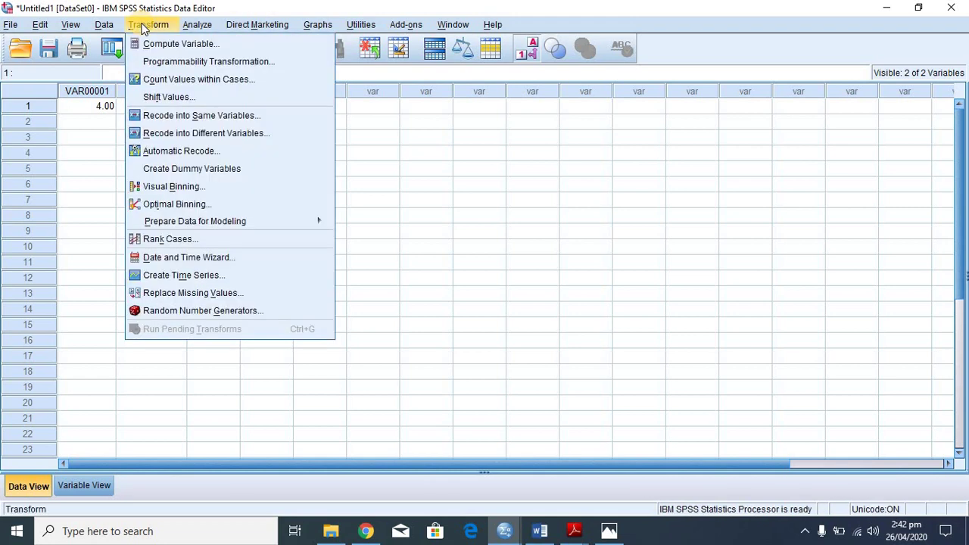
click(160, 43)
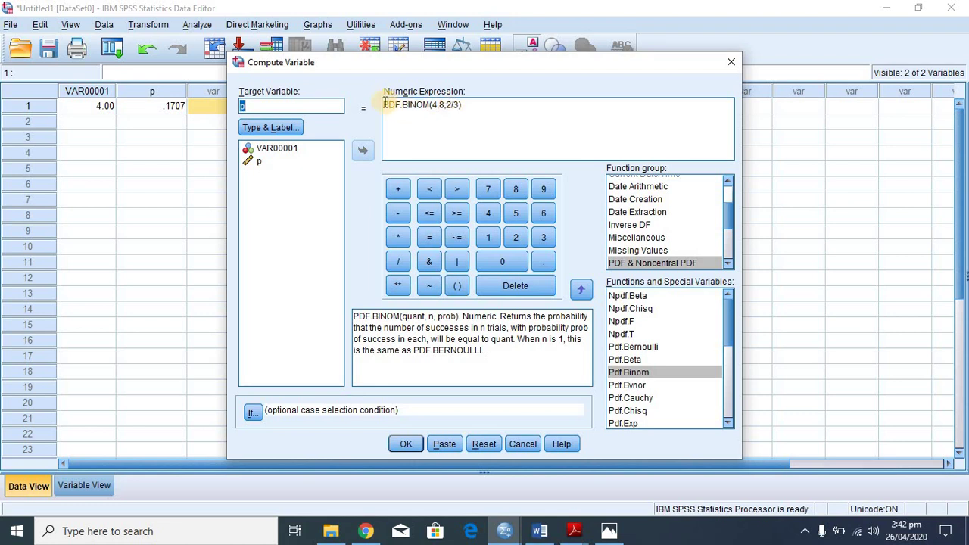
click(468, 104)
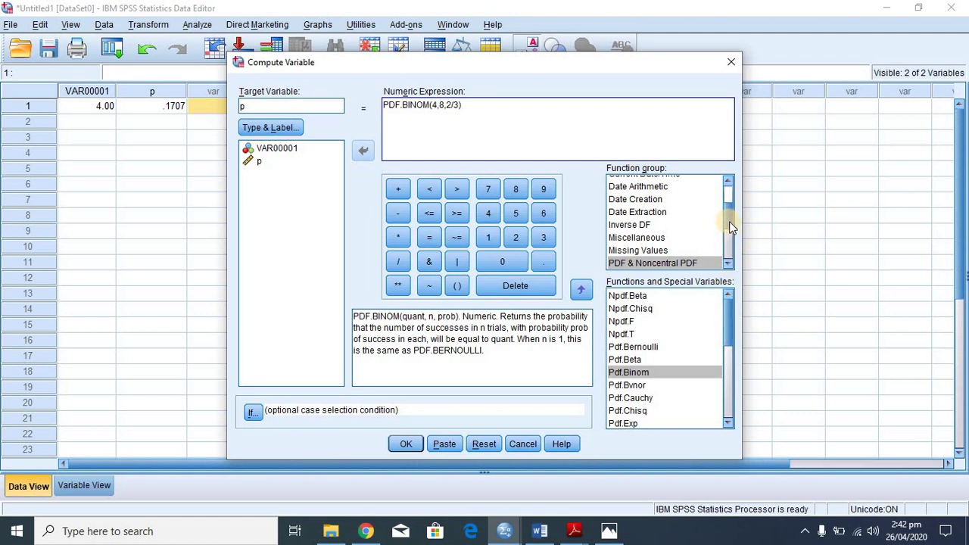
drag(729, 221, 676, 203)
click(676, 202)
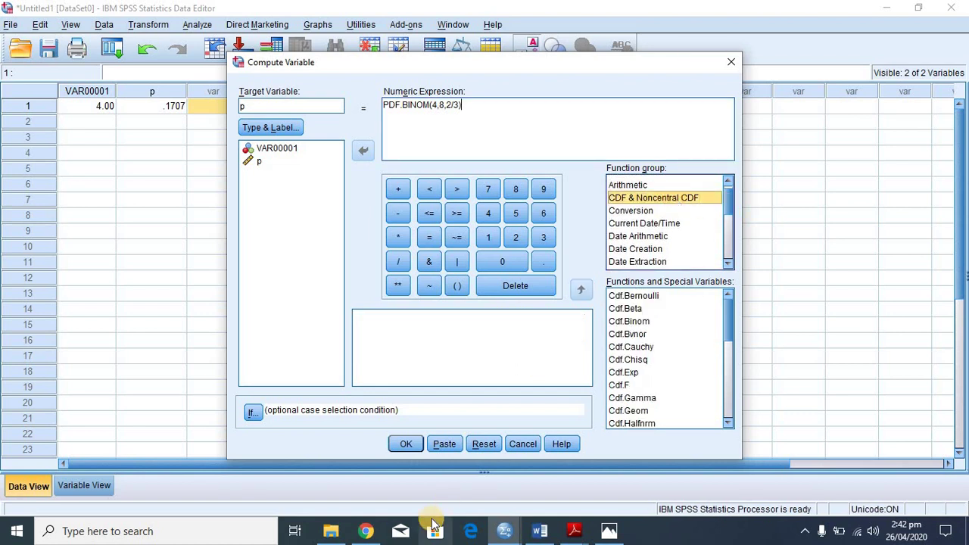
Read the at-least-4-games formula in part (ii) of Example 8.4 in the textbook image and return to the Compute Variable dialog
click(609, 531)
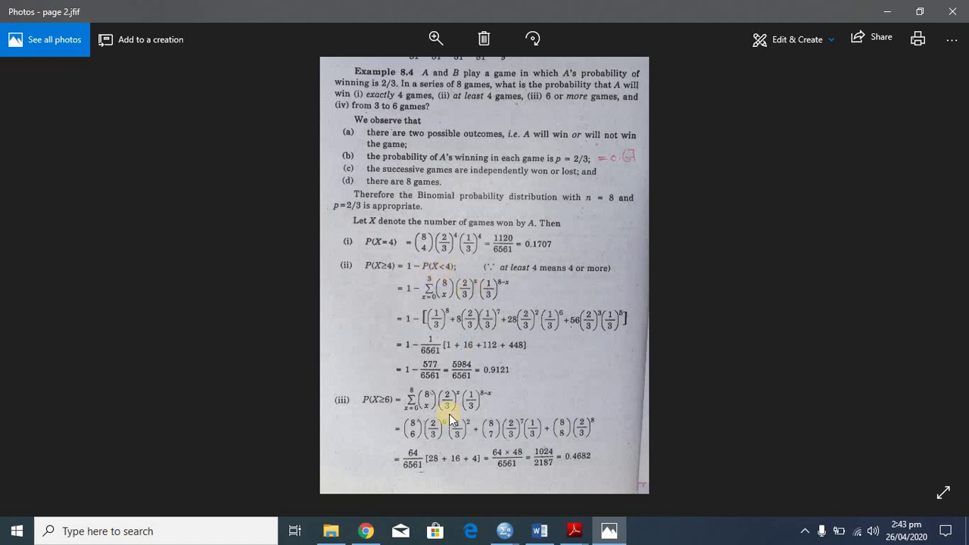
mouse_move(505, 531)
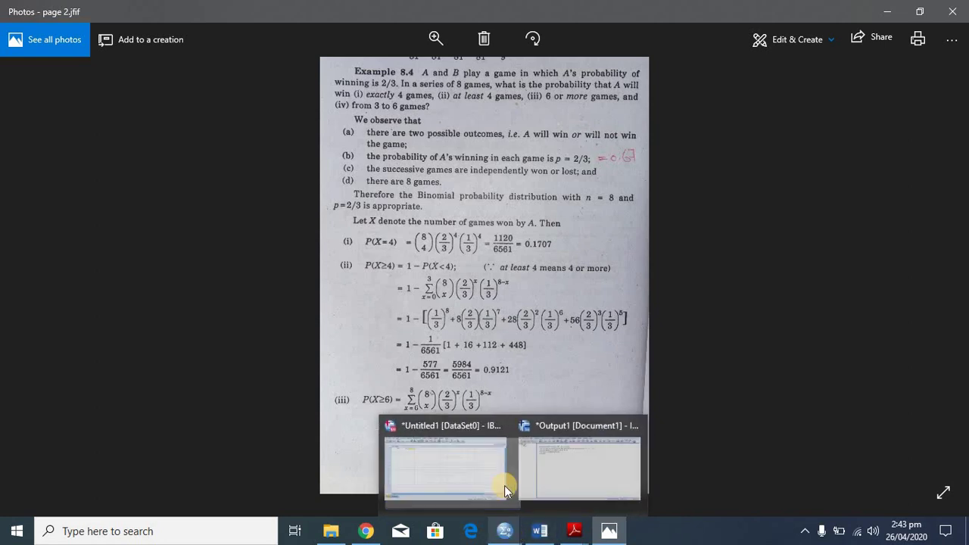
click(423, 439)
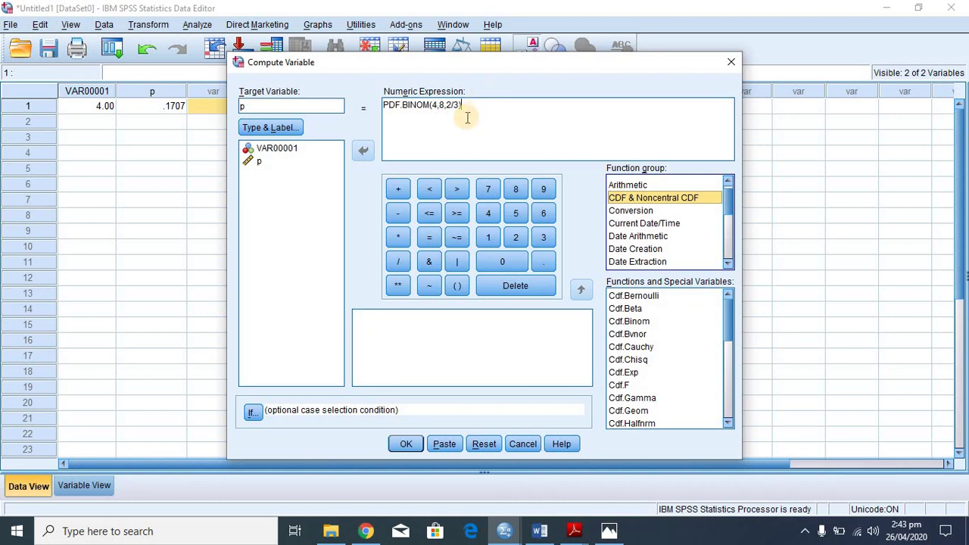
Replace the PDF.BINOM numeric expression with the Cdf.Binom function from the CDF & Noncentral CDF group
click(467, 116)
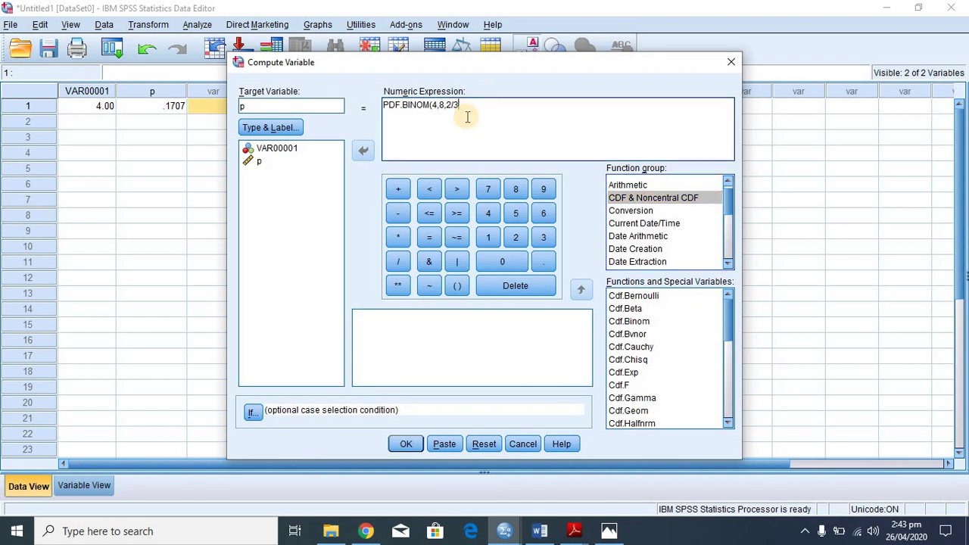
key(BackSpace)
key(BackSpace)
key(BackSpace)
key(shift+Left)
key(shift+Left)
key(shift+Left)
key(shift+Left)
key(shift+Left)
key(Right)
key(BackSpace)
key(BackSpace)
key(BackSpace)
key(BackSpace)
key(BackSpace)
key(BackSpace)
key(BackSpace)
key(BackSpace)
key(BackSpace)
key(BackSpace)
key(BackSpace)
key(BackSpace)
key(BackSpace)
key(BackSpace)
key(BackSpace)
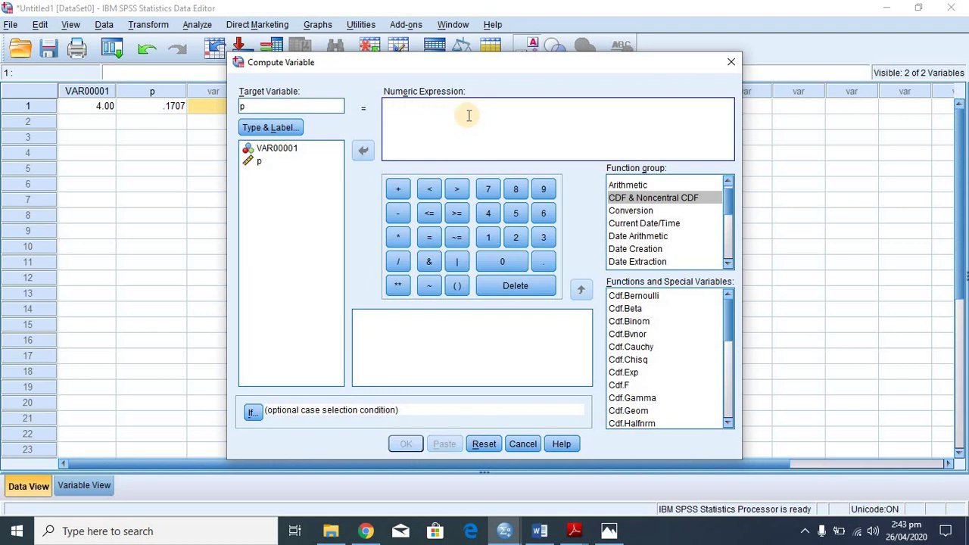
click(647, 198)
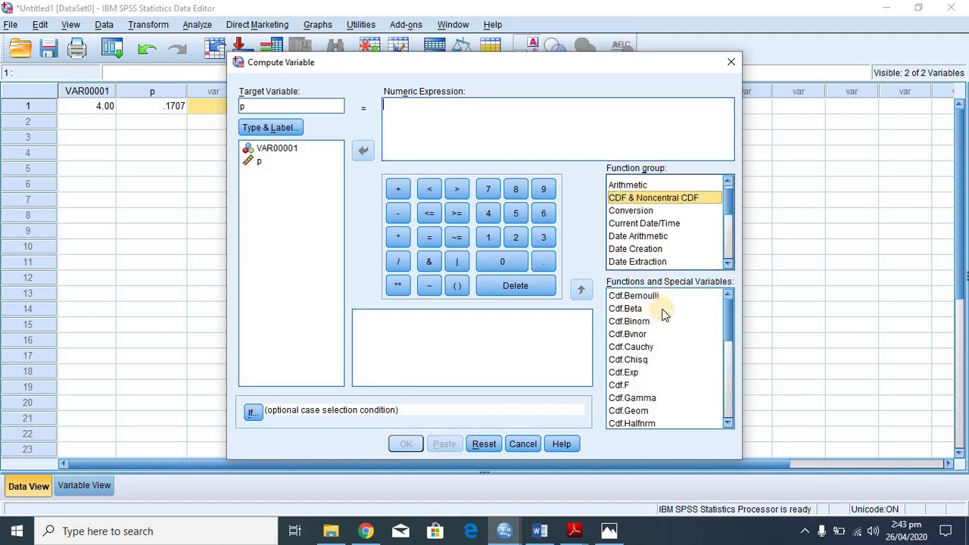
click(638, 323)
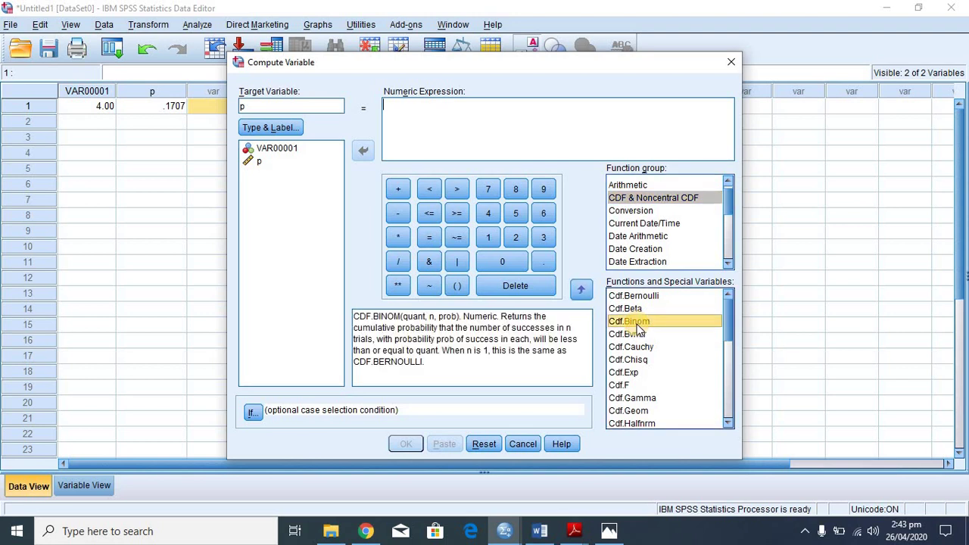
double_click(637, 324)
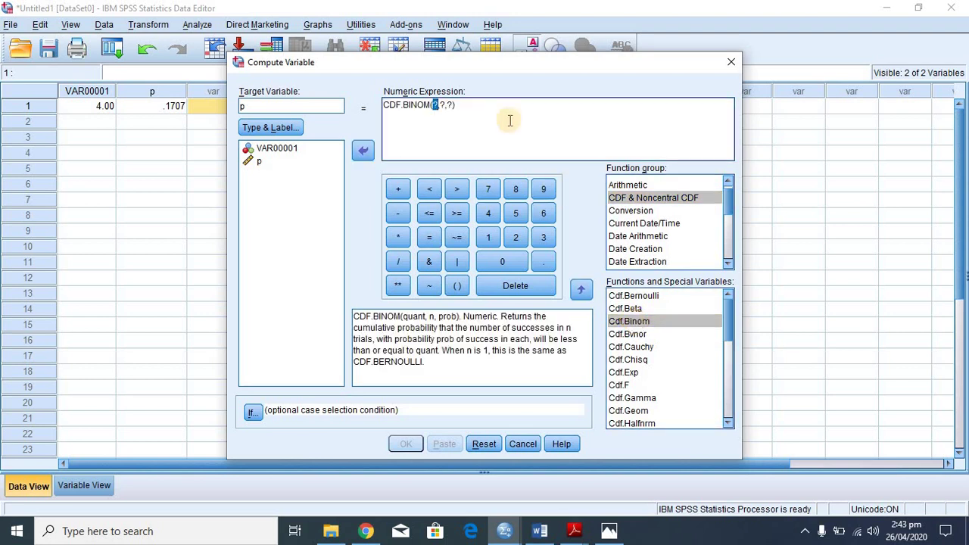
Fill in the CDF.BINOM arguments and subtract the function from 1, giving the expression 1-CDF.BINOM(3,8,2/3)
click(438, 105)
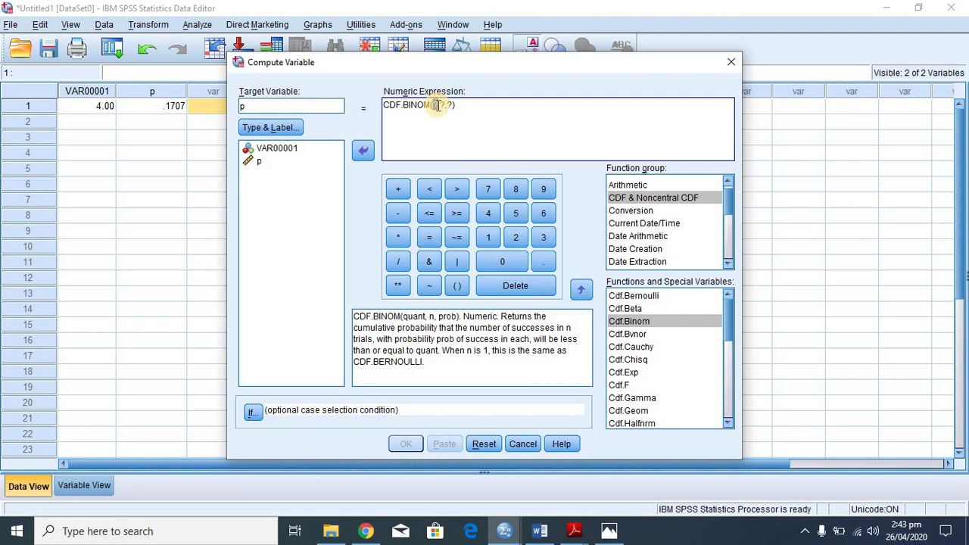
click(437, 105)
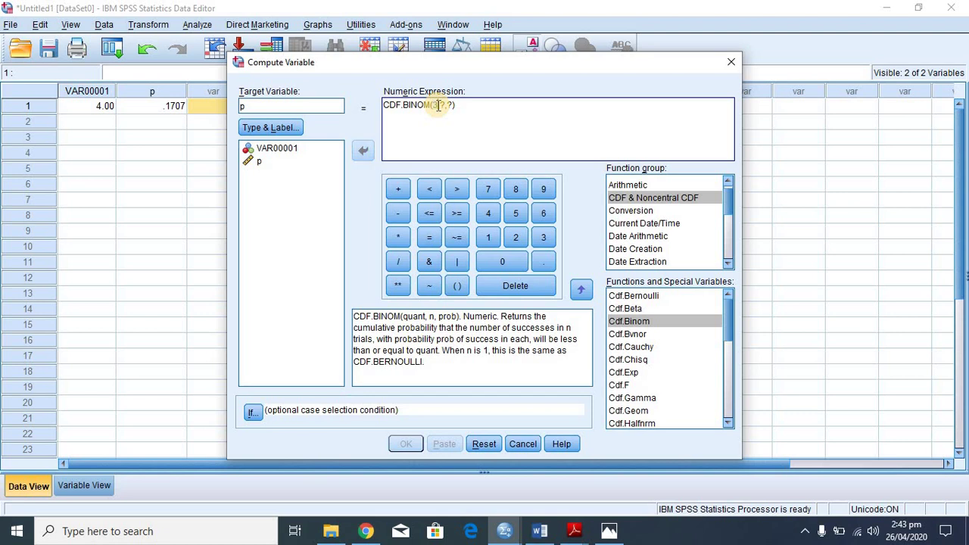
text(1)
key(BackSpace)
text(3)
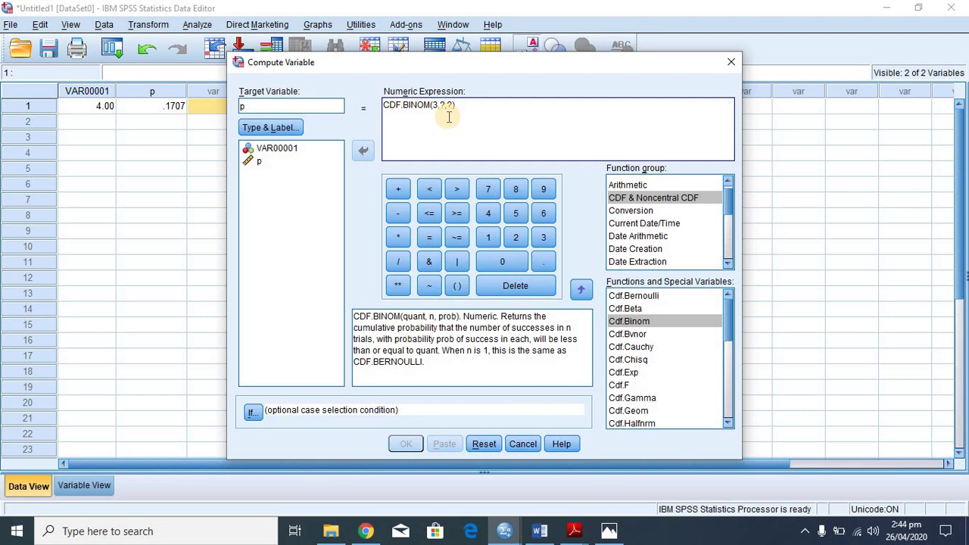
key(Delete)
text(8)
key(Delete)
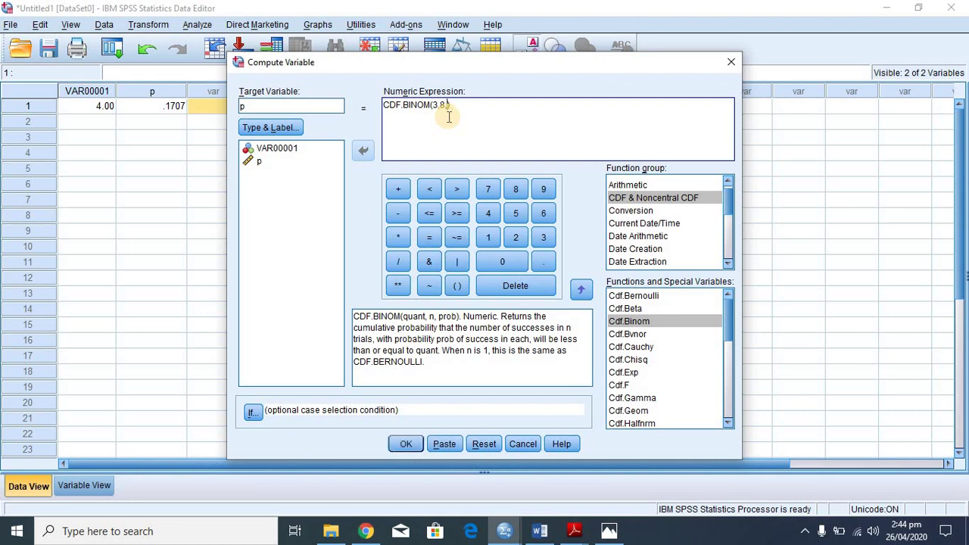
text(2/3)
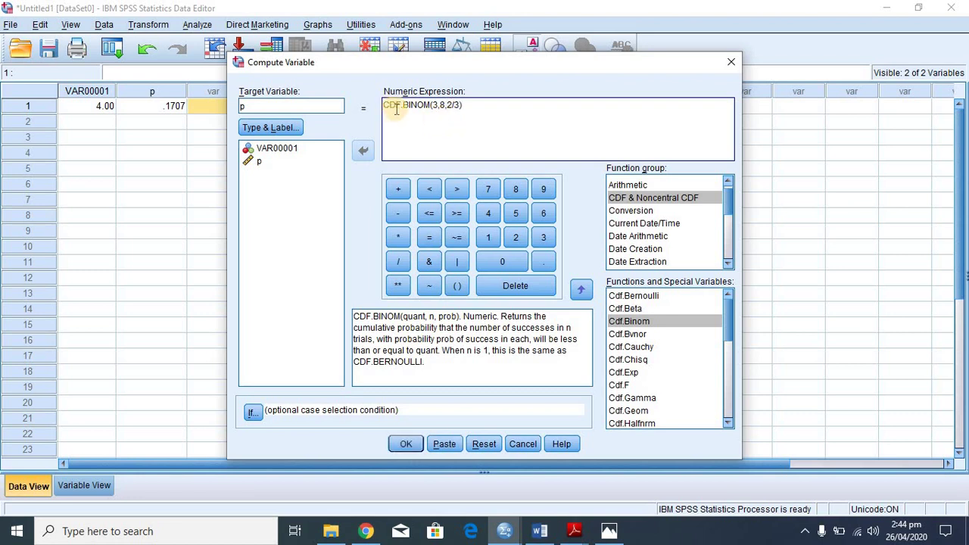
key(Home)
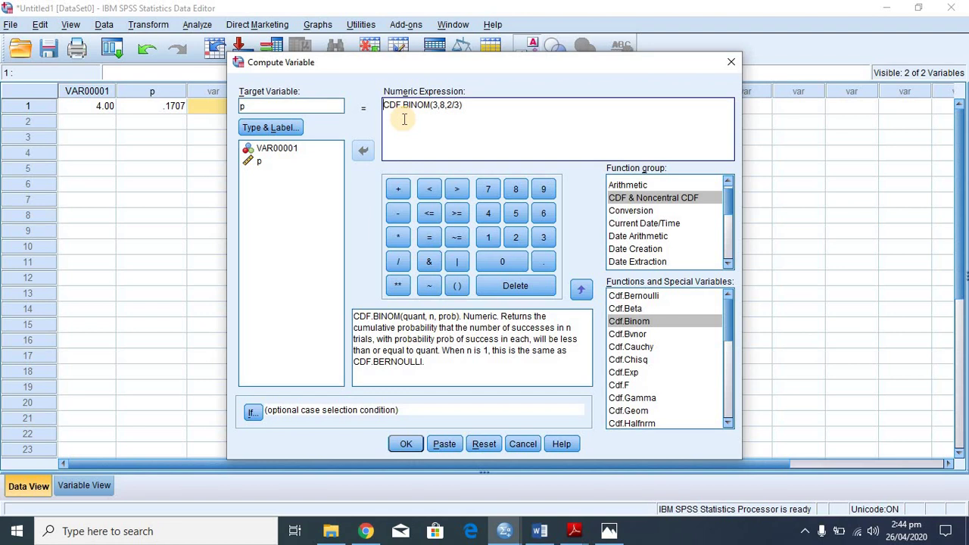
text(1-)
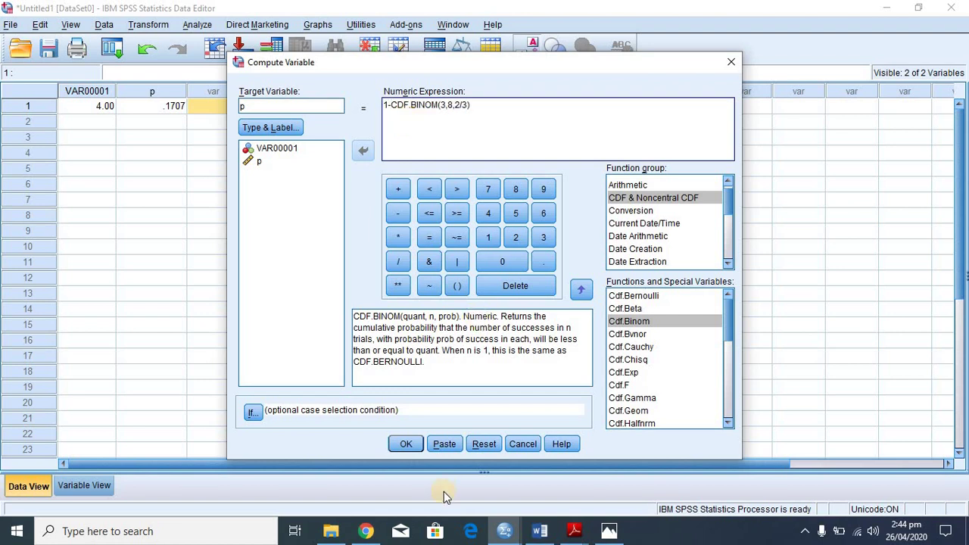
Check the entered expression against the 1 - P(X<4) formula in the textbook image and return to the Compute Variable dialog
click(609, 531)
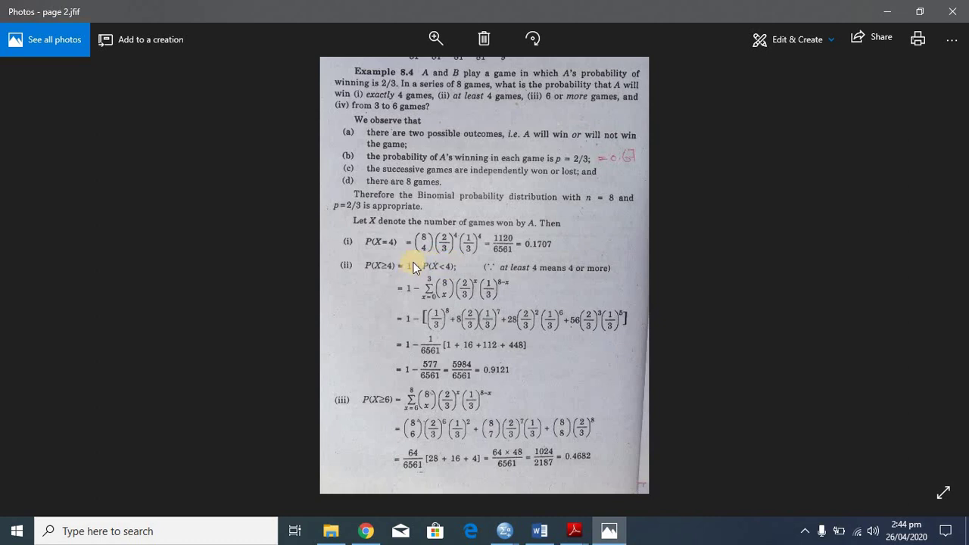
click(505, 530)
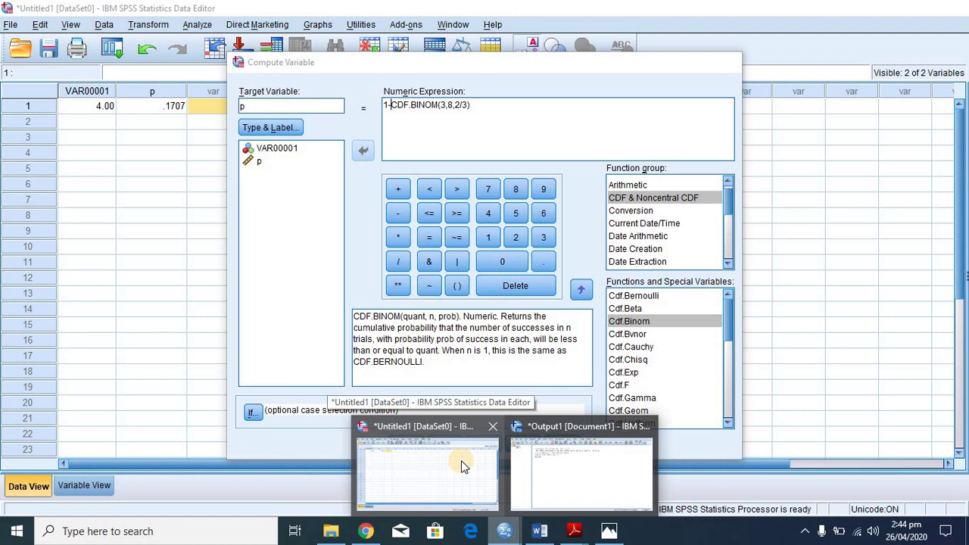
click(461, 461)
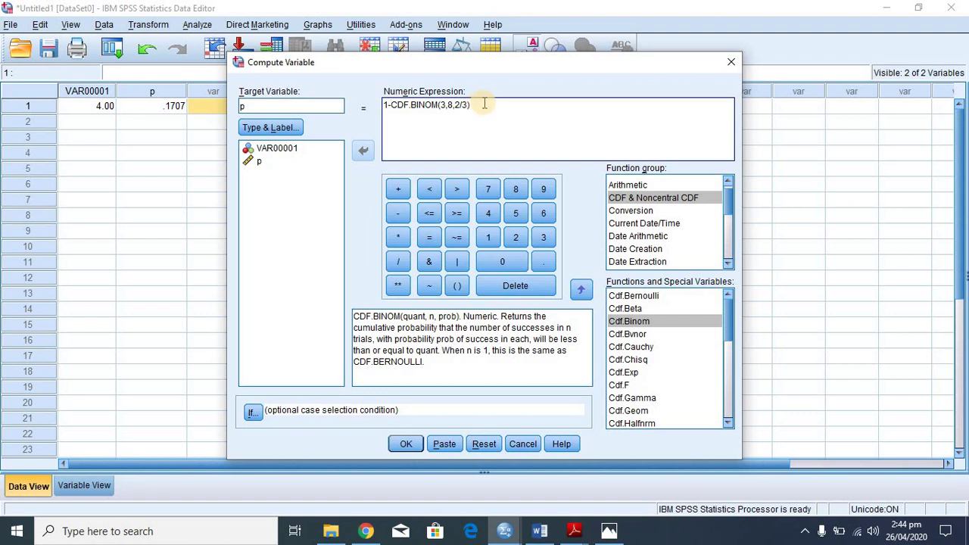
Name the target variable new_prob, run the computation and return to the Data Editor
click(255, 109)
key(BackSpace)
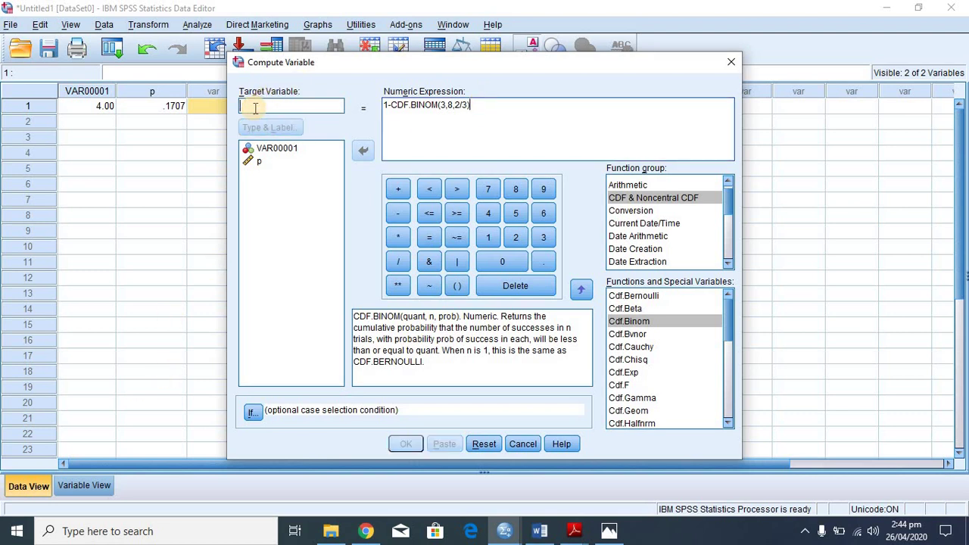
text(newprob)
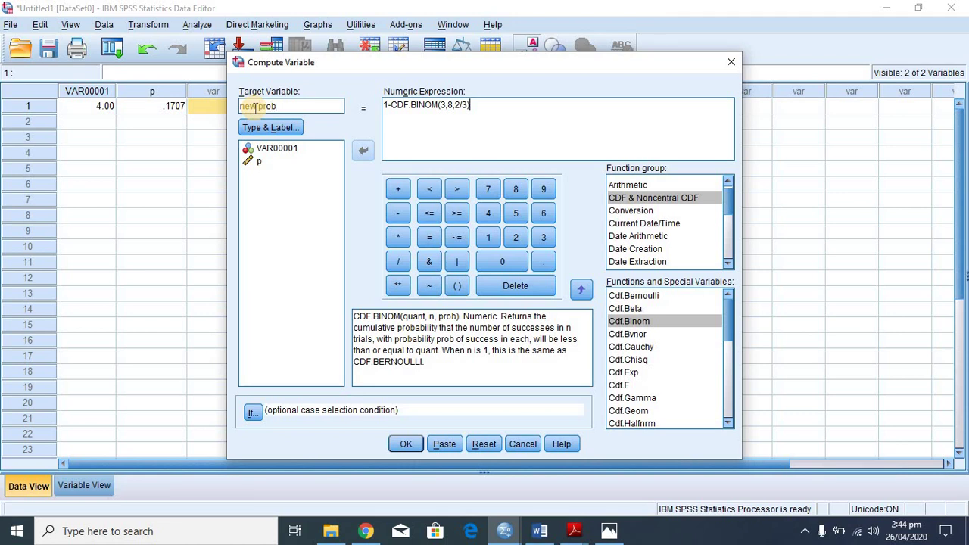
key(BackSpace)
key(BackSpace)
key(BackSpace)
key(BackSpace)
text(_prob)
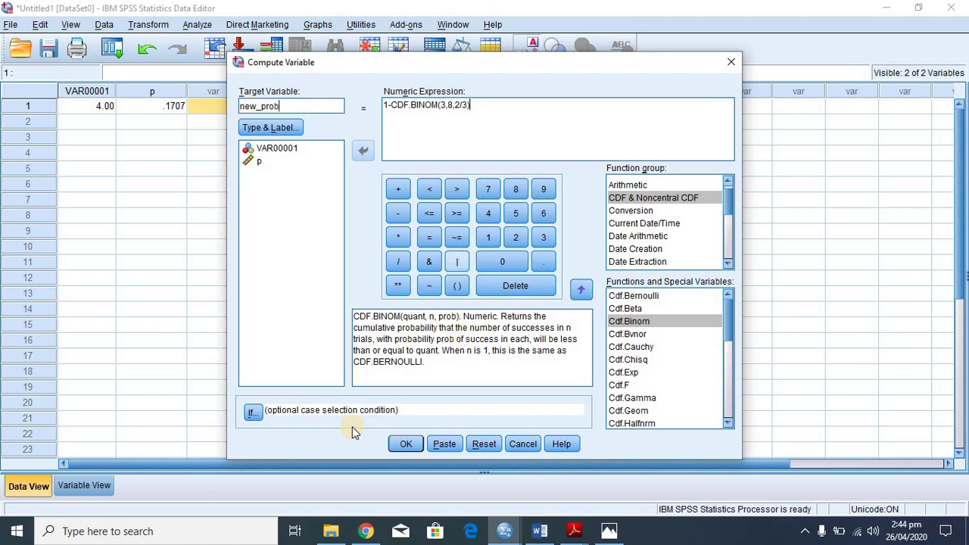
click(405, 445)
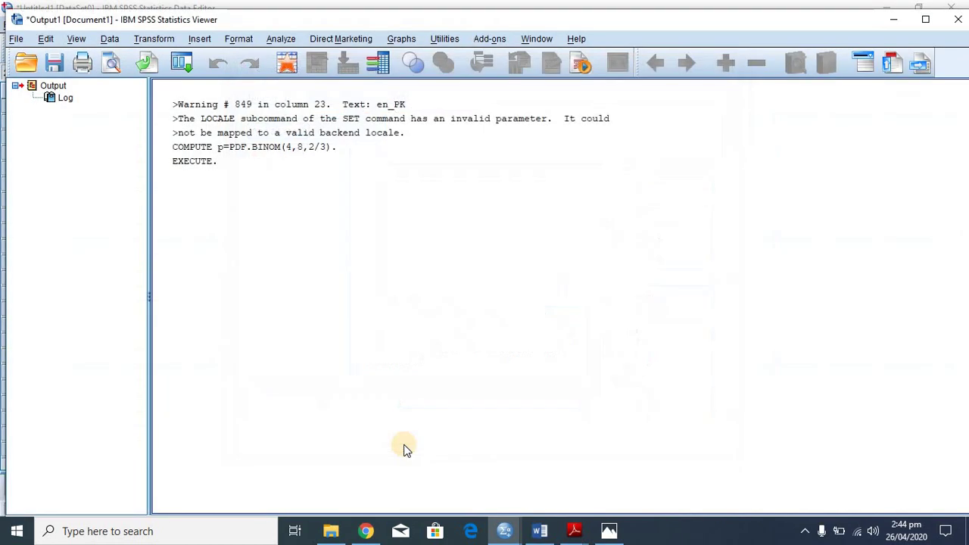
mouse_move(499, 533)
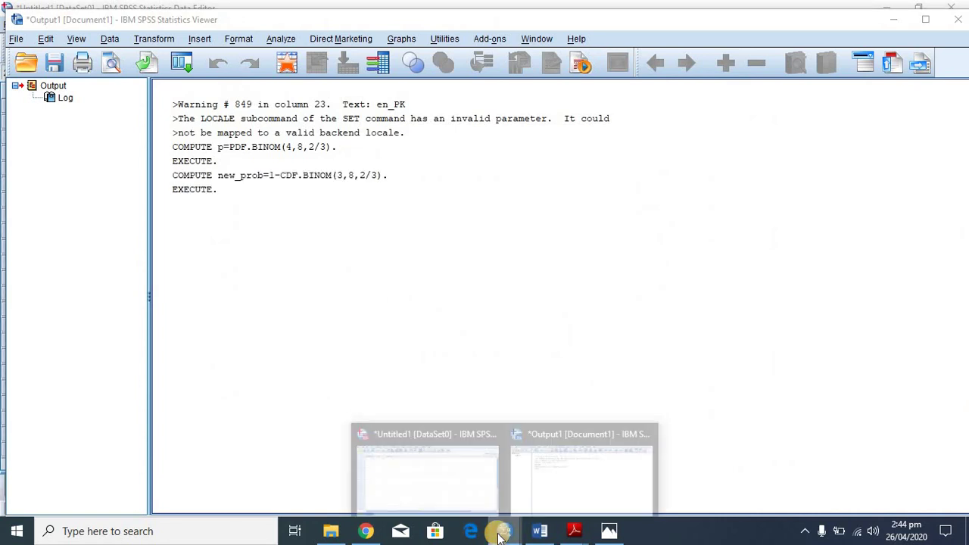
click(456, 431)
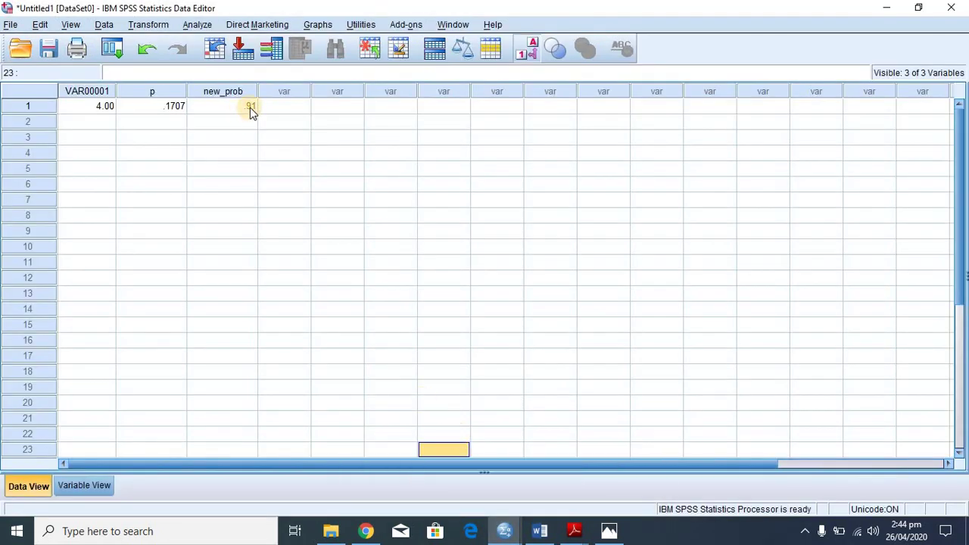
Set the decimals of new_prob to 4 and return to the data grid
click(84, 487)
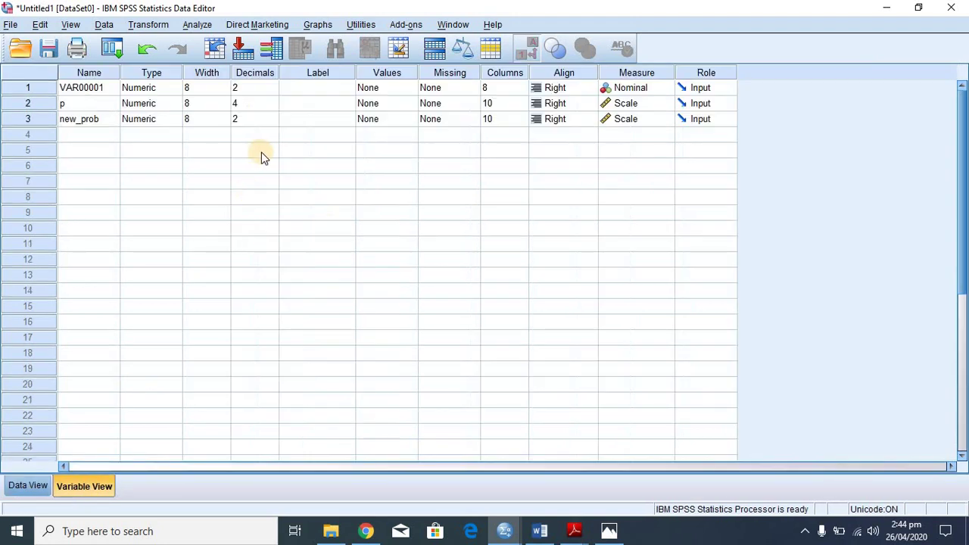
click(263, 119)
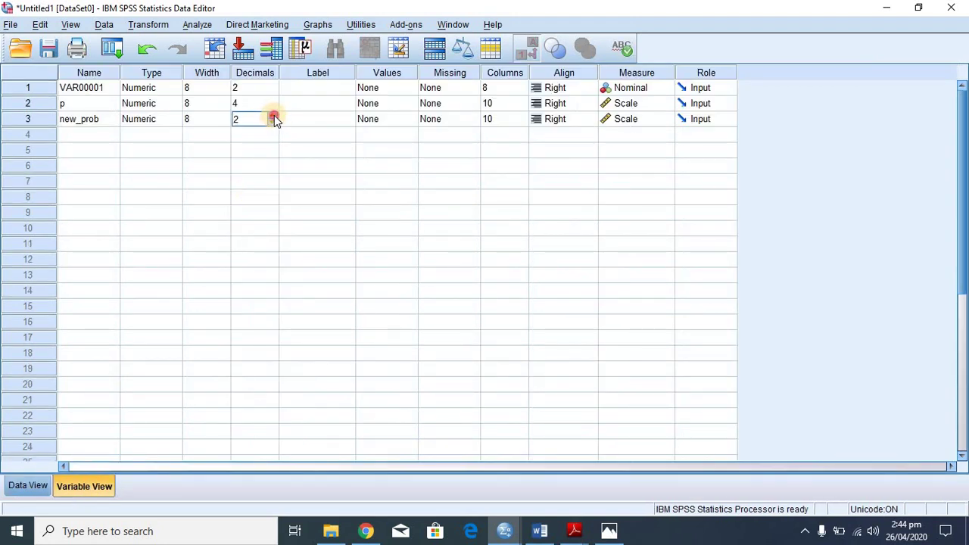
click(274, 115)
click(273, 115)
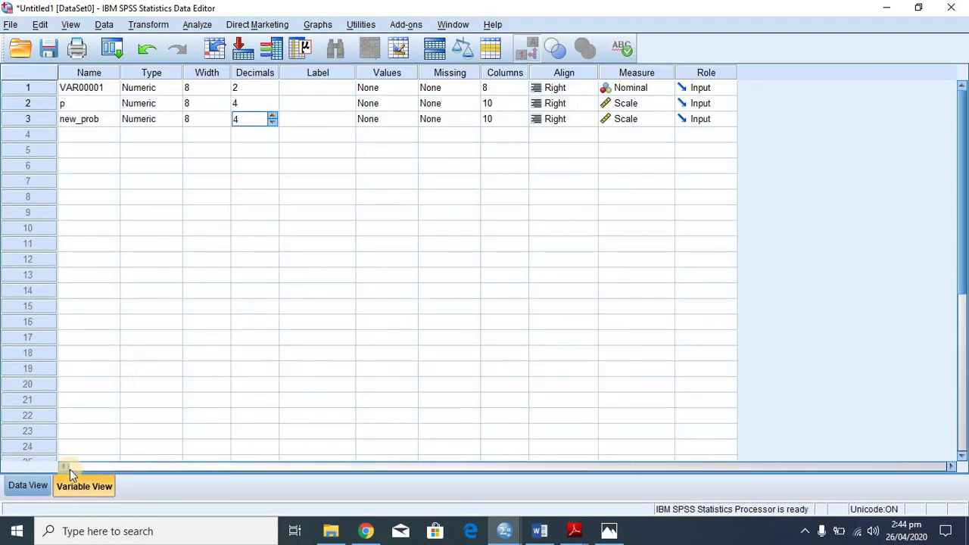
click(28, 487)
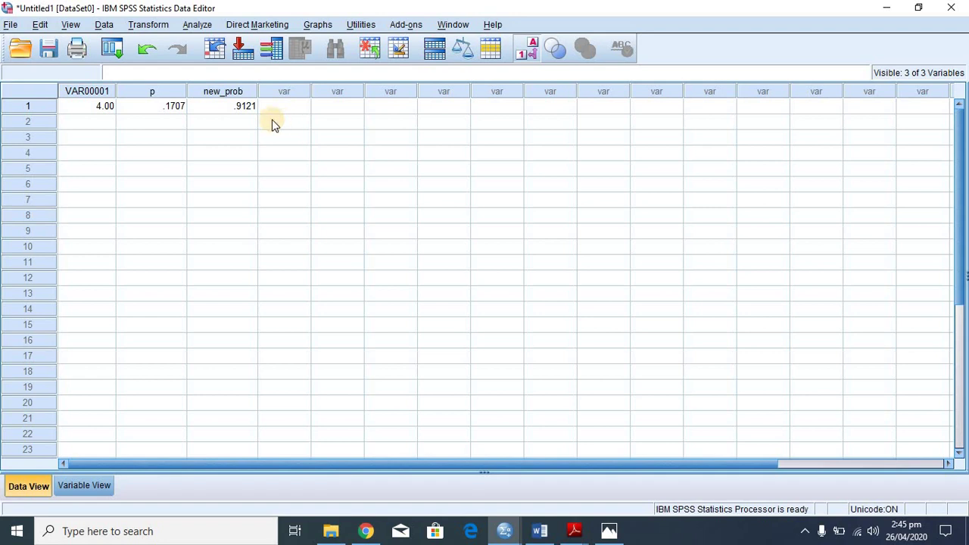
Compare new_prob with the textbook's answer for part (ii), and view parts (iii) and (iv) of Example 8.4 in the textbook images
click(609, 531)
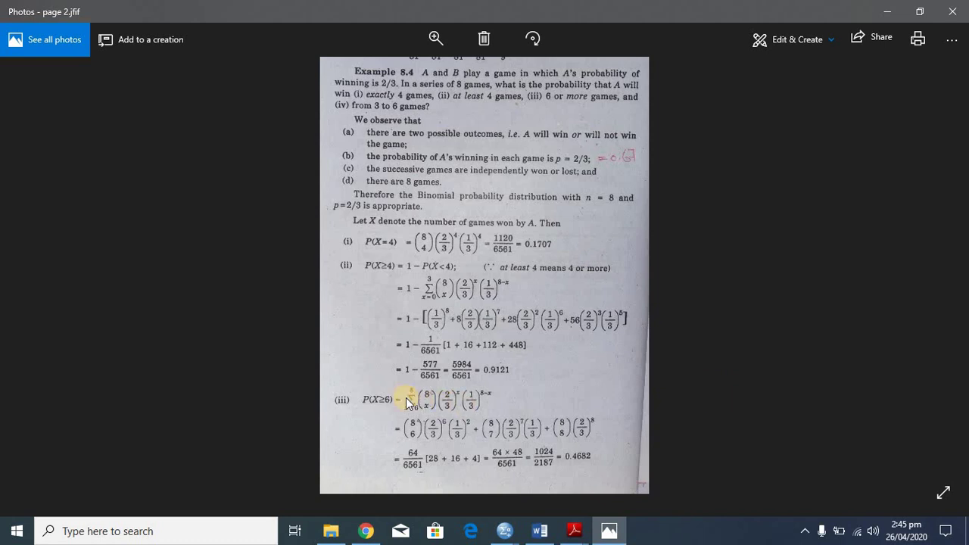
key(Right)
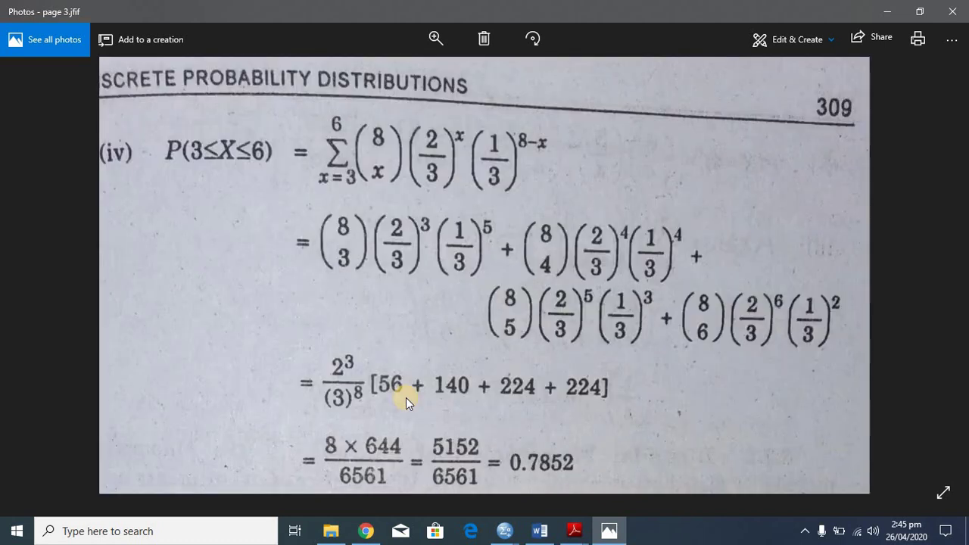
Review part (iii) of Example 8.4 in the textbook image and switch back to the SPSS Data Editor
key(Left)
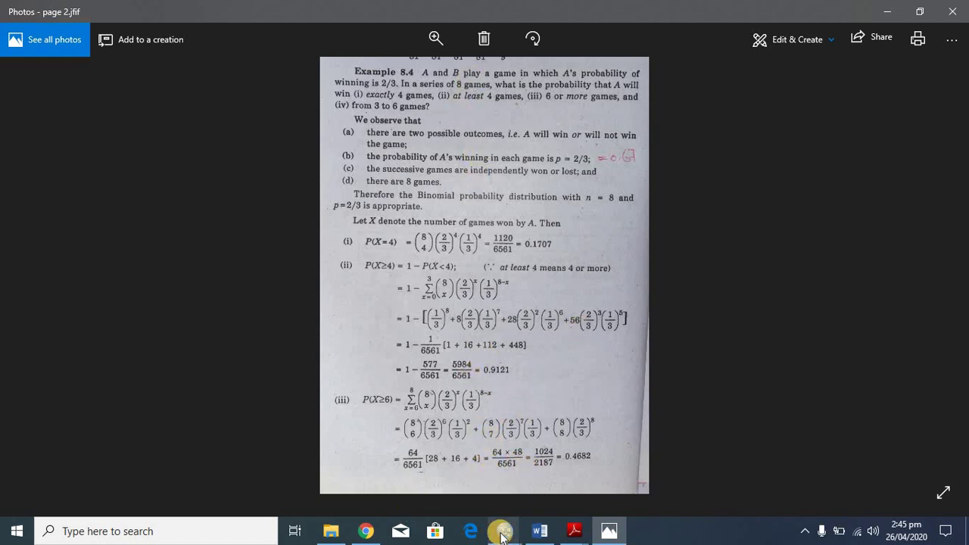
mouse_move(501, 533)
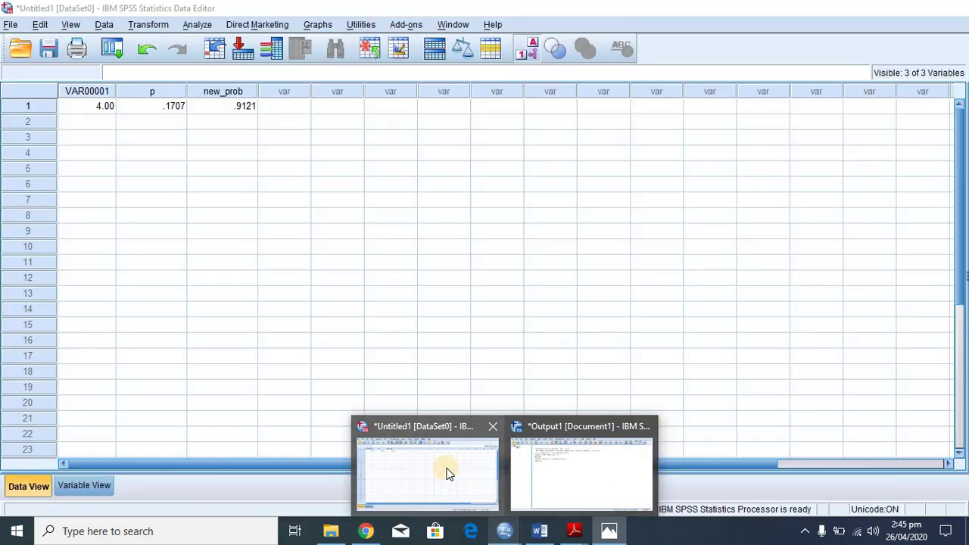
click(446, 469)
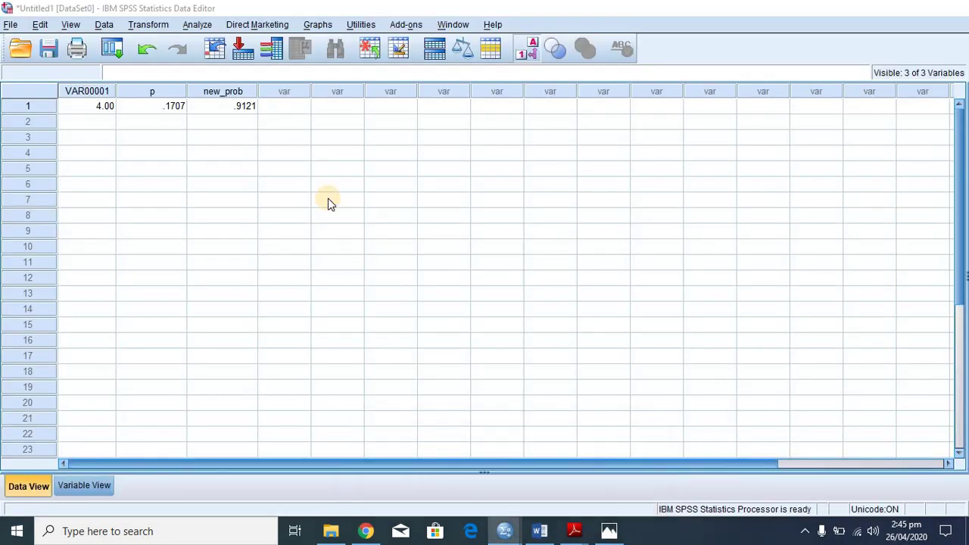
Reopen the Compute Variable dialog and clear the previous 1-CDF.BINOM numeric expression
click(152, 25)
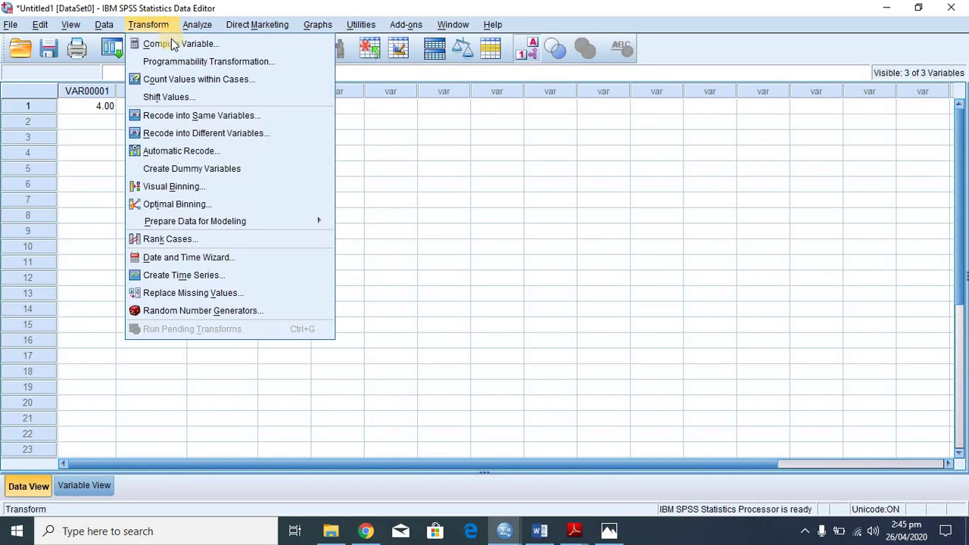
click(171, 39)
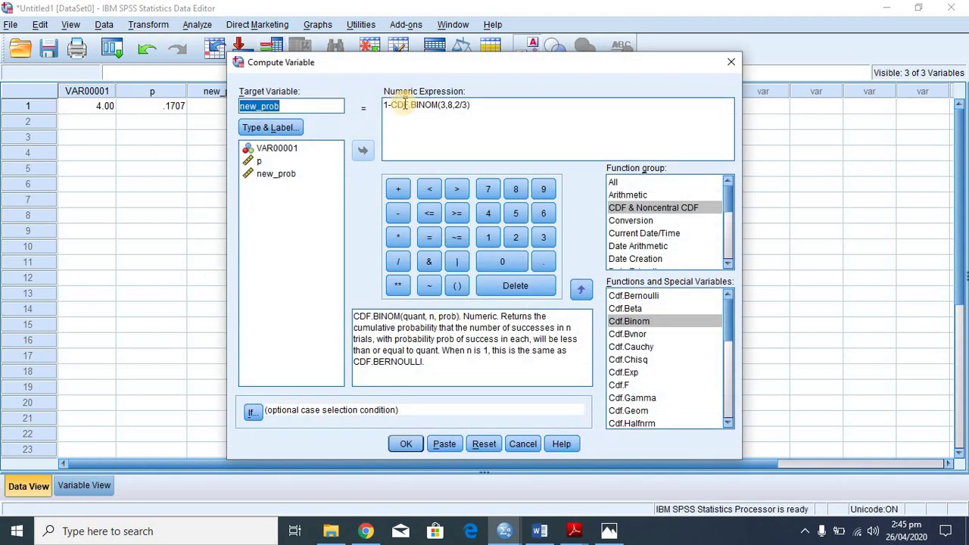
click(478, 105)
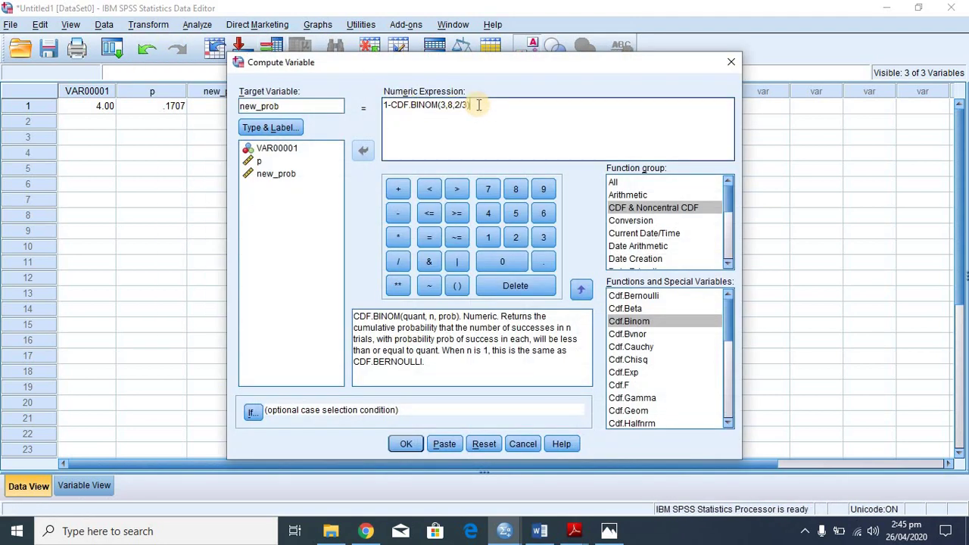
key(BackSpace)
key(BackSpace)
key(BackSpace)
key(BackSpace)
key(BackSpace)
key(BackSpace)
key(BackSpace)
key(BackSpace)
key(BackSpace)
key(BackSpace)
key(BackSpace)
key(BackSpace)
key(BackSpace)
key(BackSpace)
key(BackSpace)
key(BackSpace)
key(BackSpace)
key(BackSpace)
key(BackSpace)
key(BackSpace)
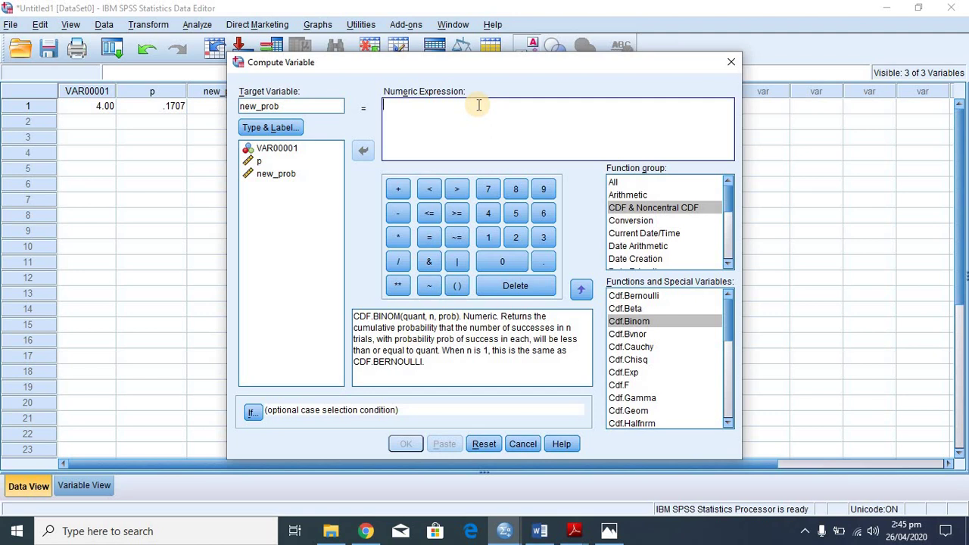
Insert Pdf.Binom from the PDF & Noncentral PDF functions and fill its arguments as PDF.BINOM(6,8,2/3)
click(730, 228)
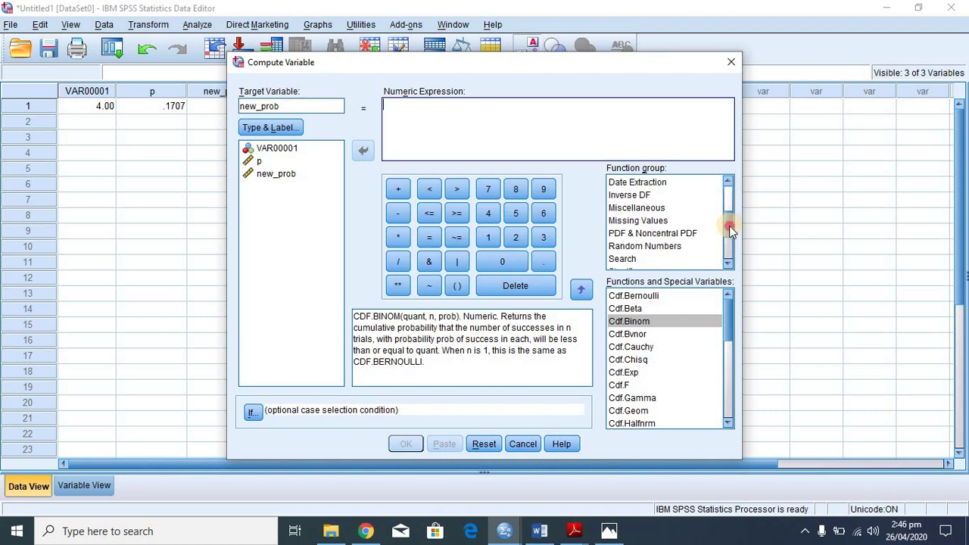
click(664, 233)
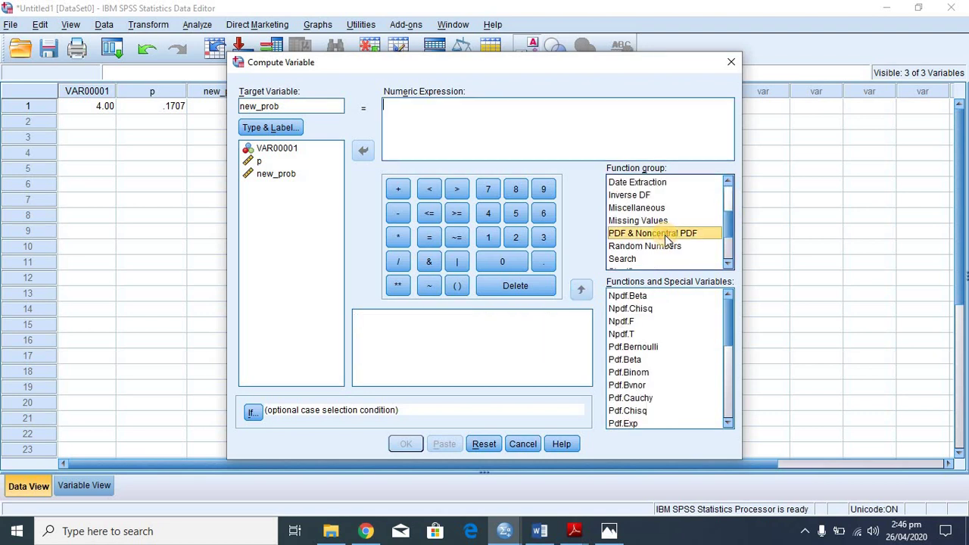
double_click(630, 372)
click(436, 106)
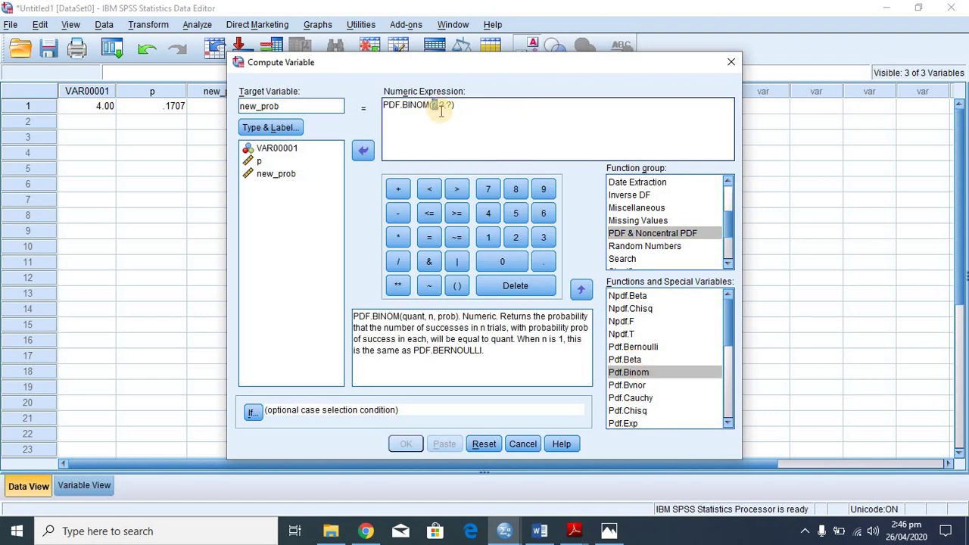
text(6)
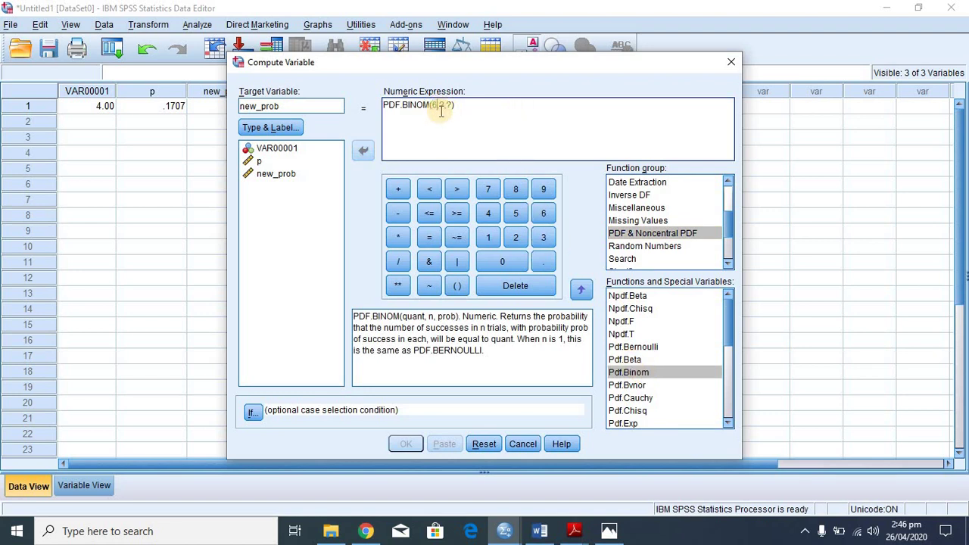
click(442, 106)
text(8,2/3)
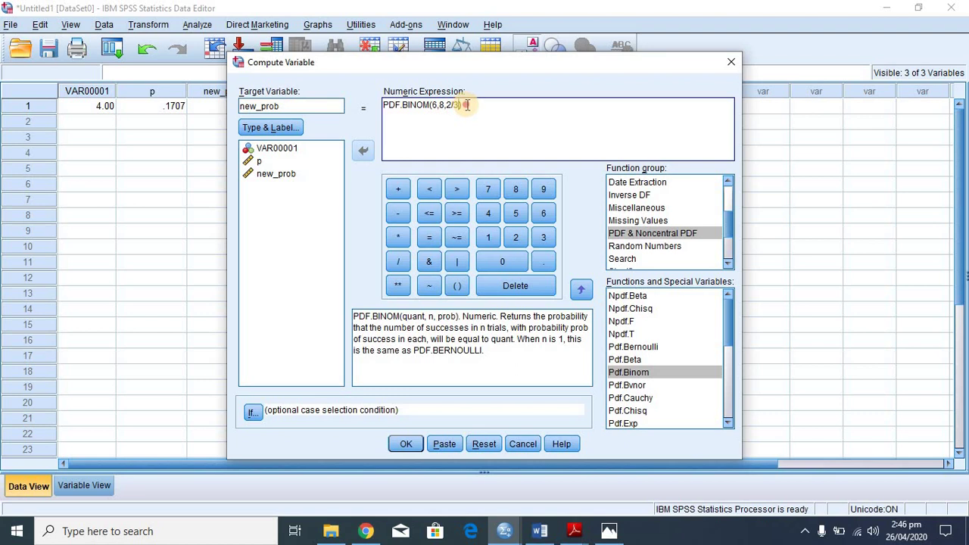
Append a plus sign after the PDF.BINOM(6,8,2/3) term
drag(465, 106, 384, 112)
key(Right)
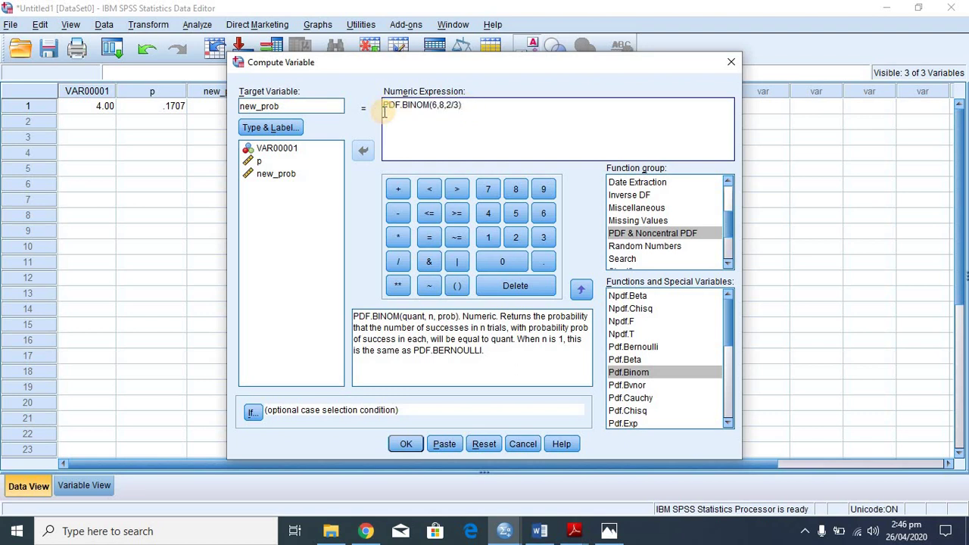
text(+)
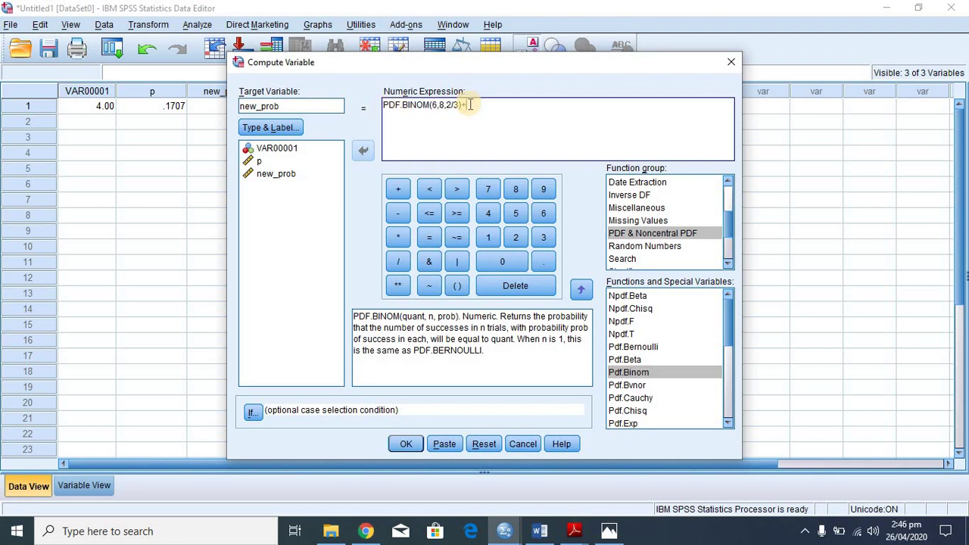
text(1.)
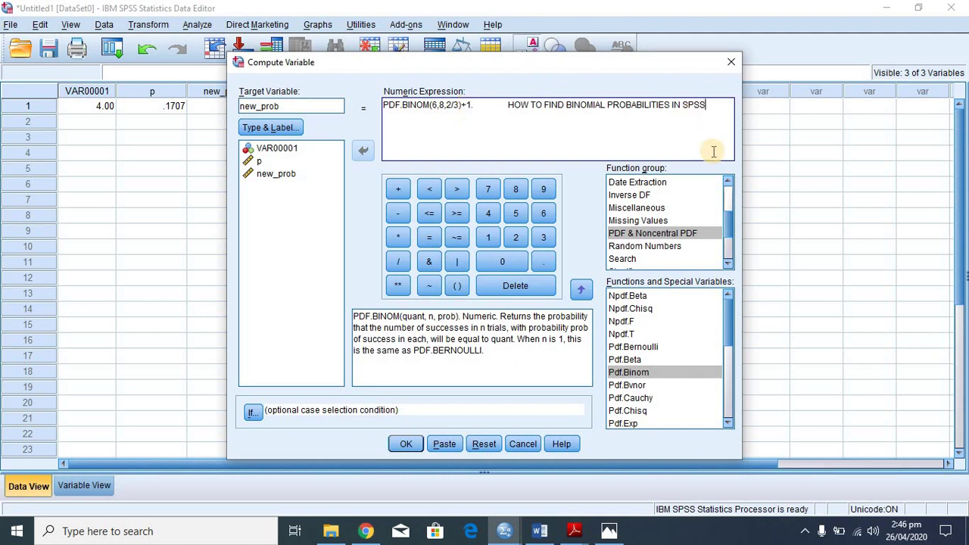
shift+click(507, 106)
key(Delete)
click(474, 106)
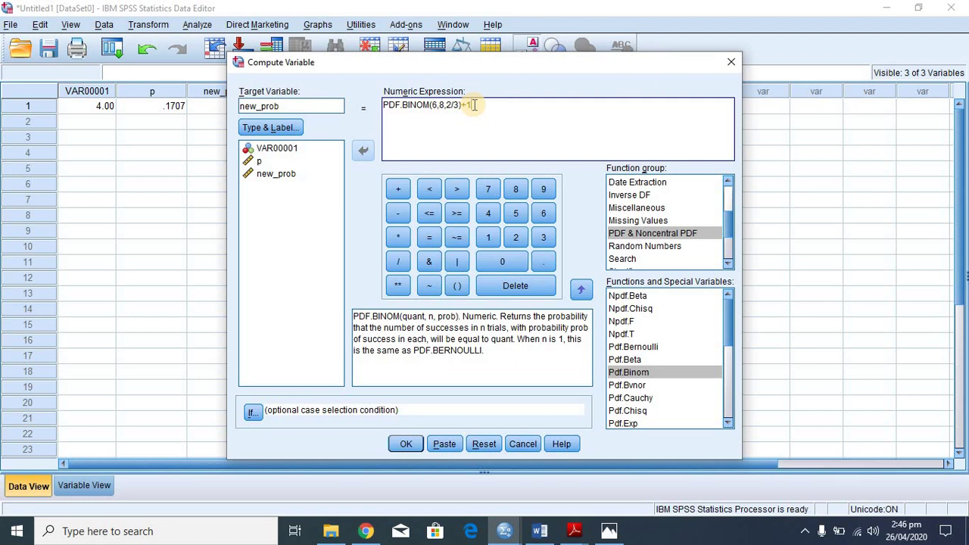
key(BackSpace)
key(BackSpace)
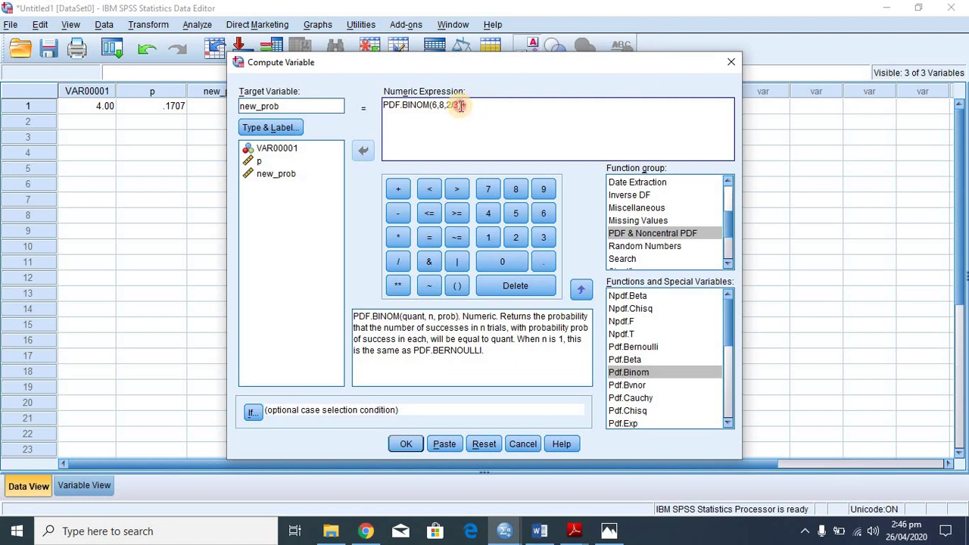
Copy the PDF.BINOM(6,8,2/3) term and paste it twice, so three such terms are joined by plus signs
drag(460, 106, 380, 107)
key(ctrl+c)
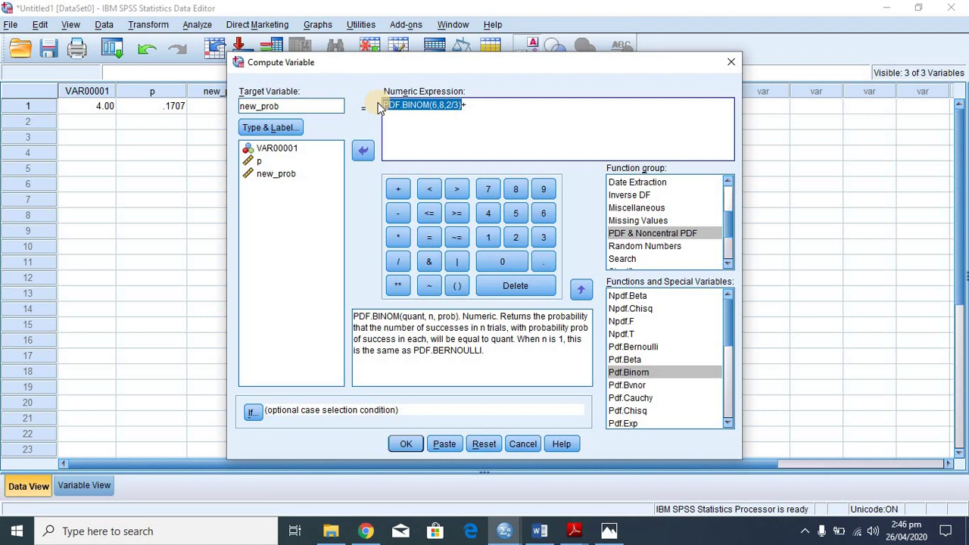
click(473, 106)
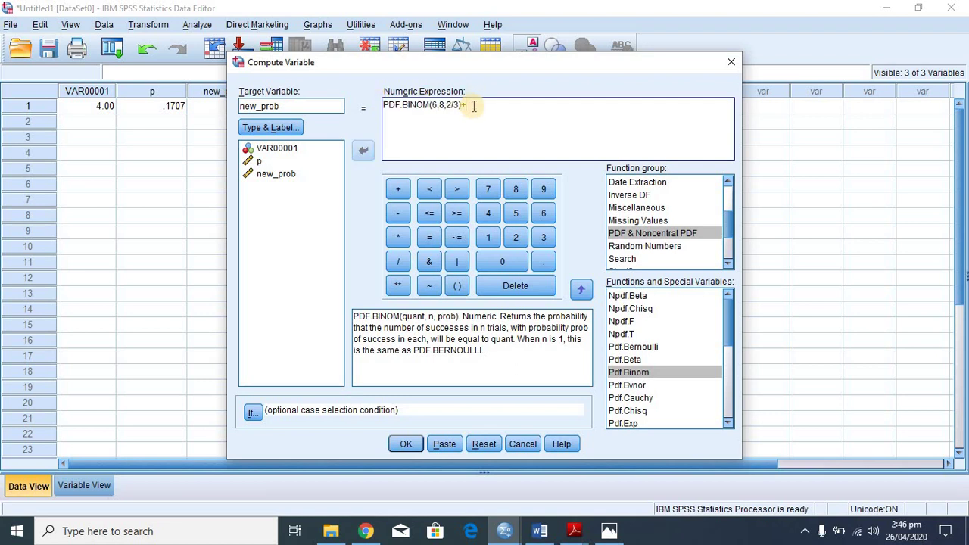
text(+)
key(ctrl+v)
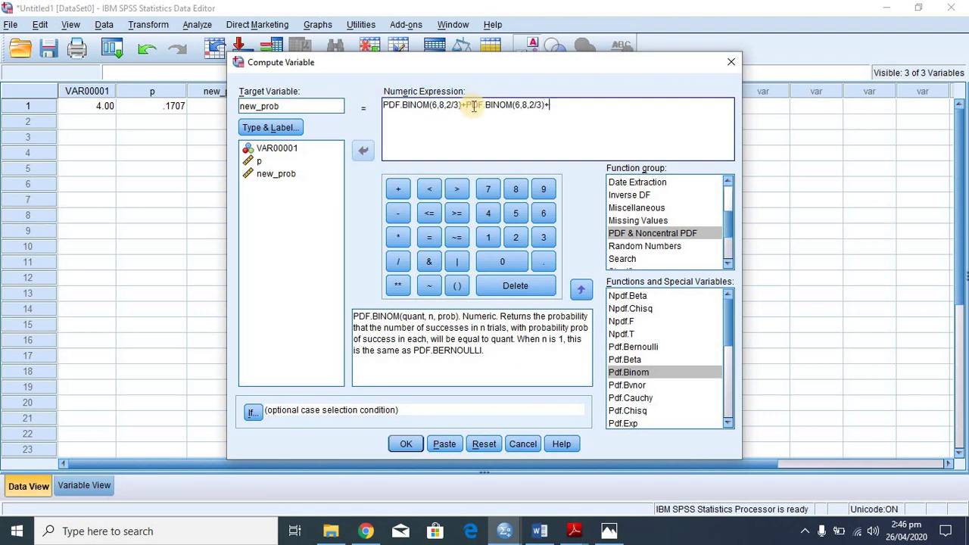
text(+)
key(ctrl+v)
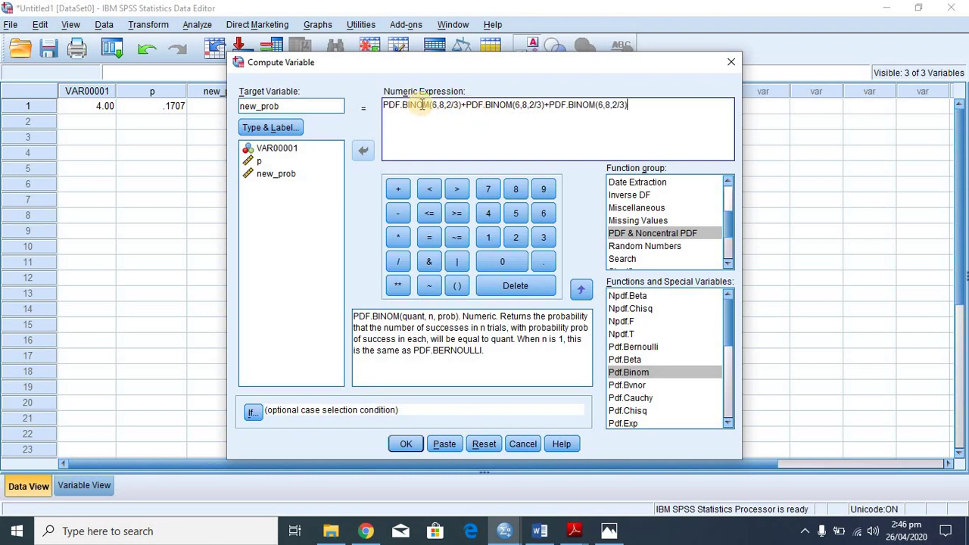
Change the first argument to 7 in the second PDF.BINOM term and to 8 in the third
click(521, 106)
key(BackSpace)
text(7)
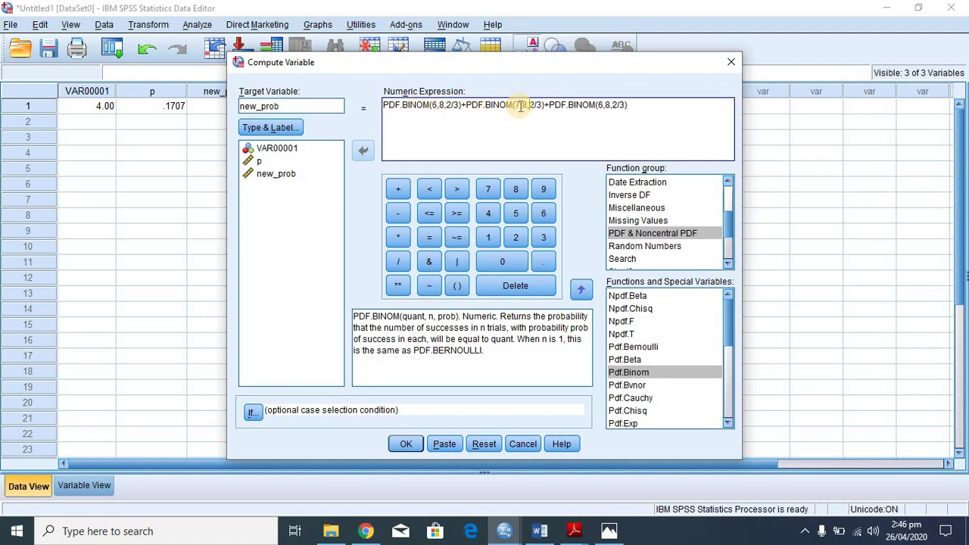
click(605, 104)
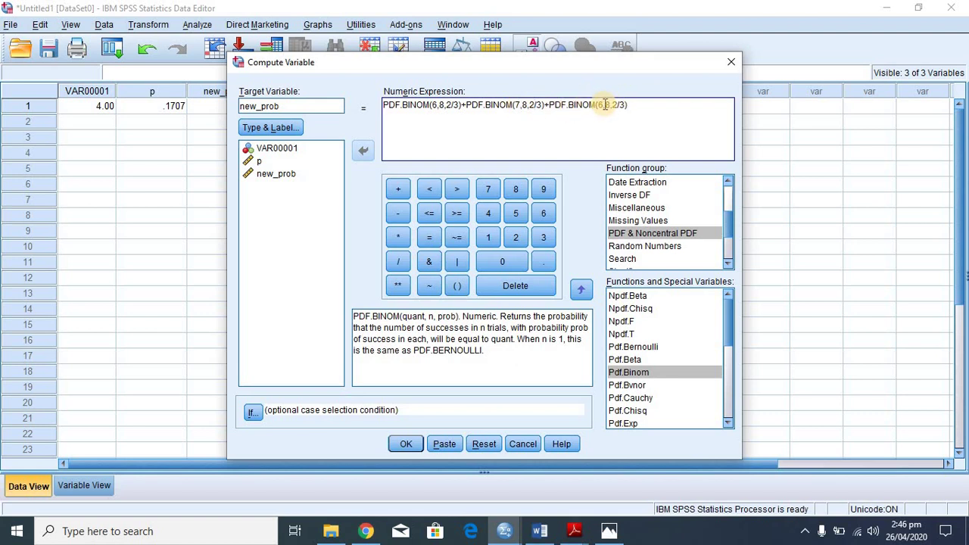
key(BackSpace)
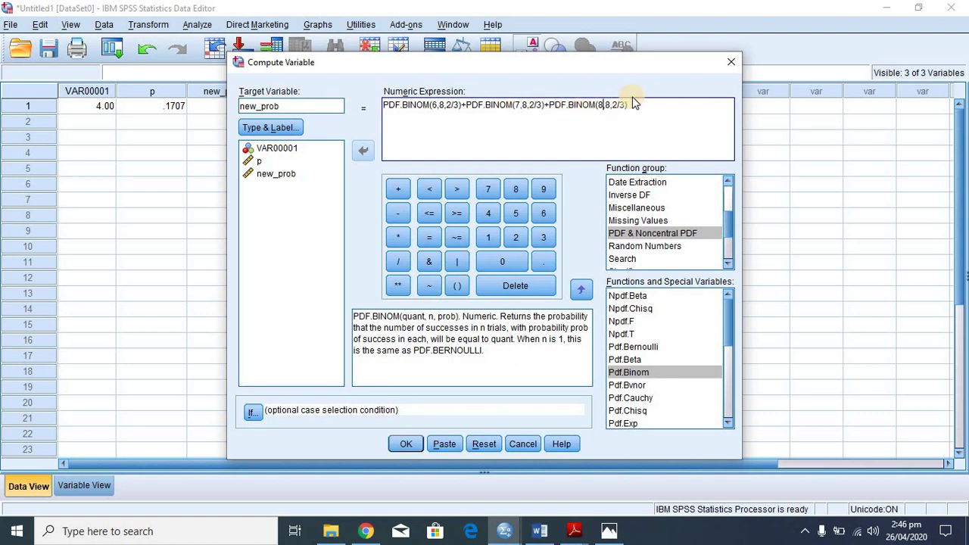
text(8)
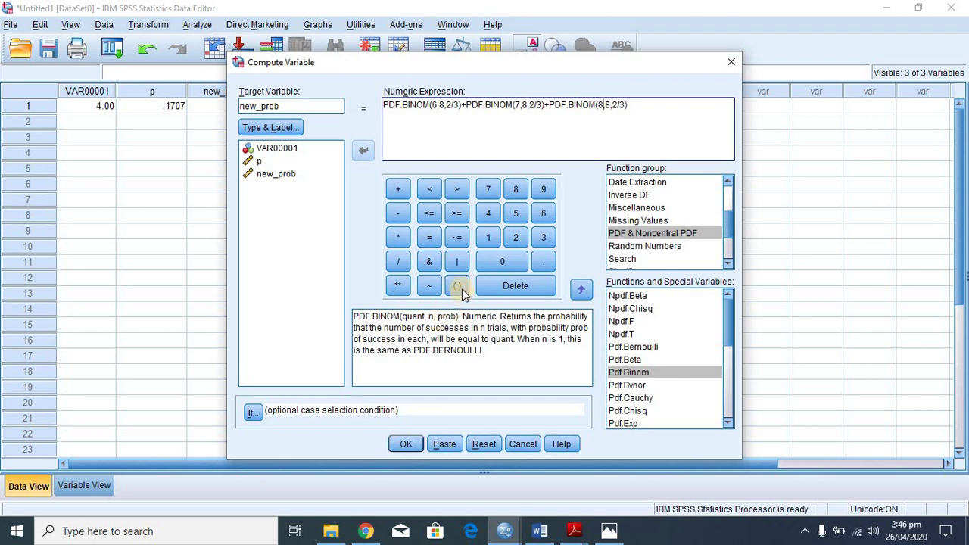
Name the target variable new_p, run the computation and return to the Data Editor
click(286, 106)
key(BackSpace)
key(BackSpace)
key(BackSpace)
key(BackSpace)
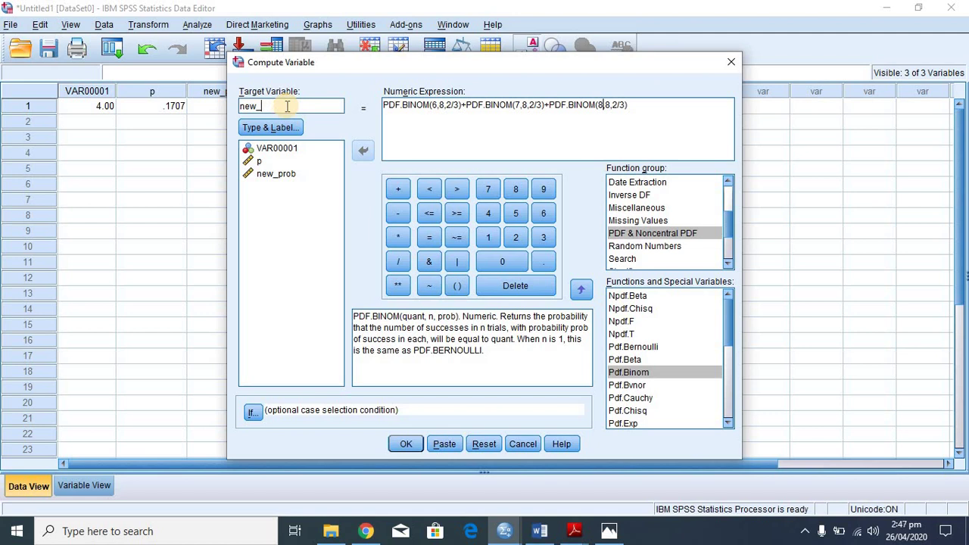
text(p)
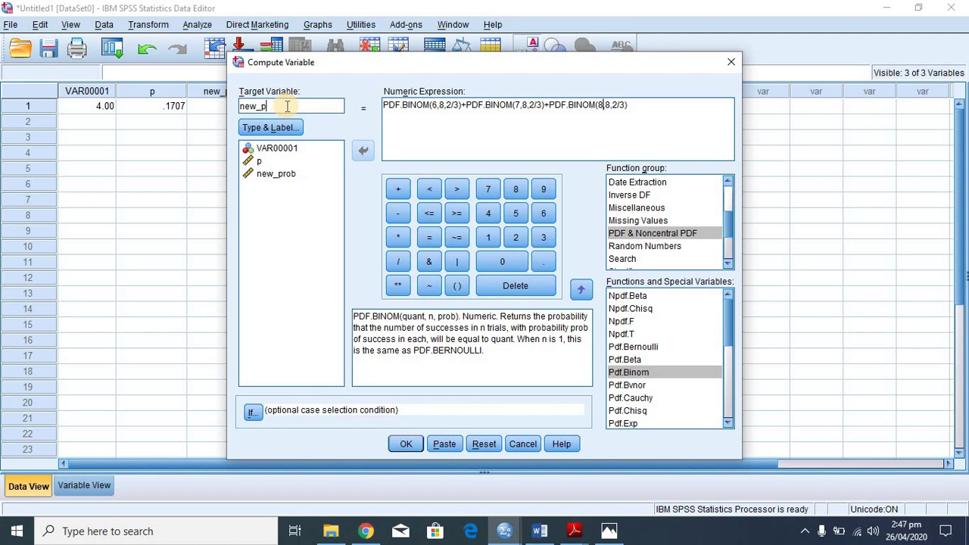
click(405, 445)
mouse_move(491, 520)
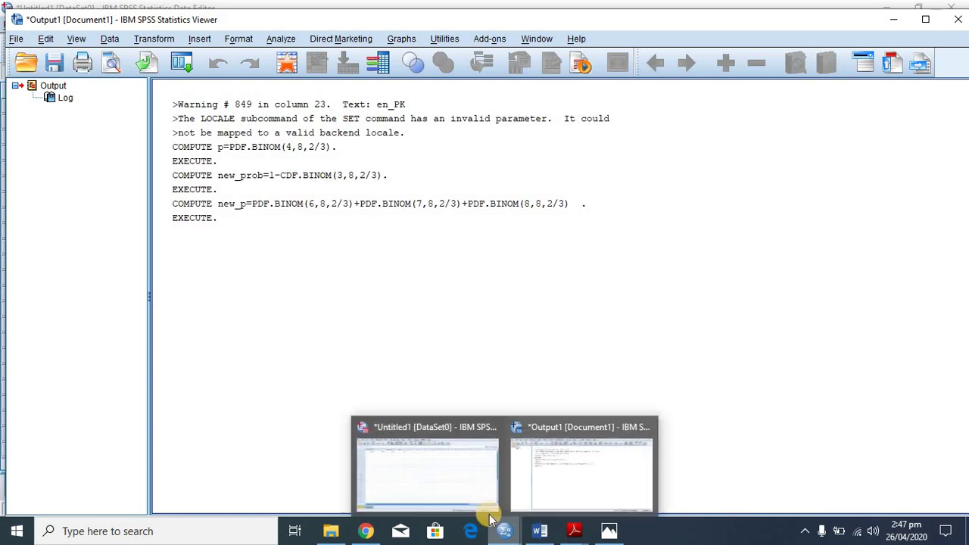
click(441, 449)
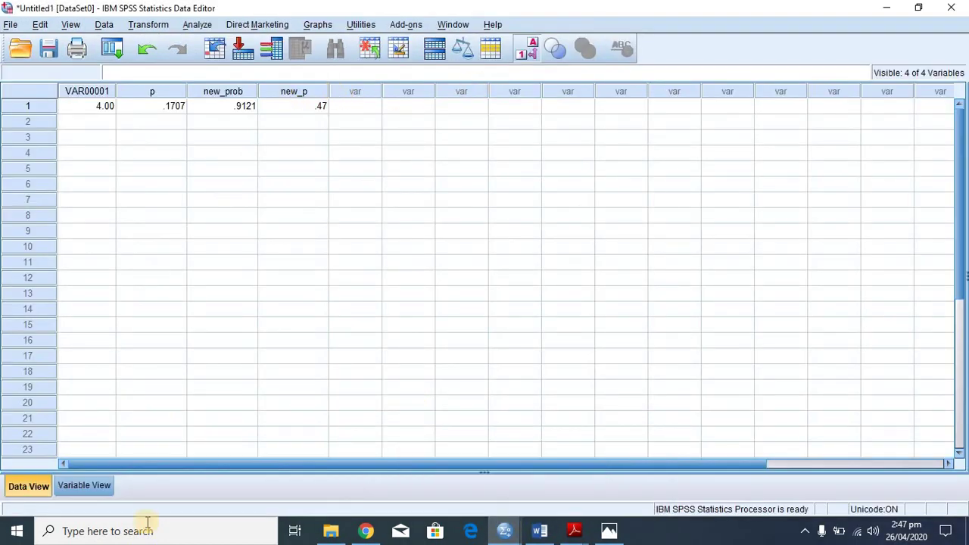
Try to increase the decimals of new_p in the variable definitions and return to the data grid
click(94, 485)
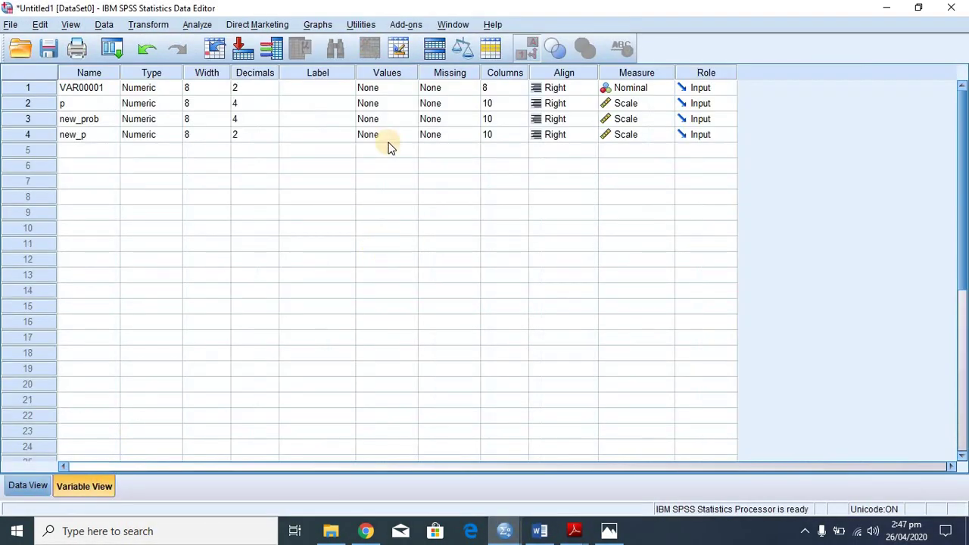
click(270, 132)
click(271, 136)
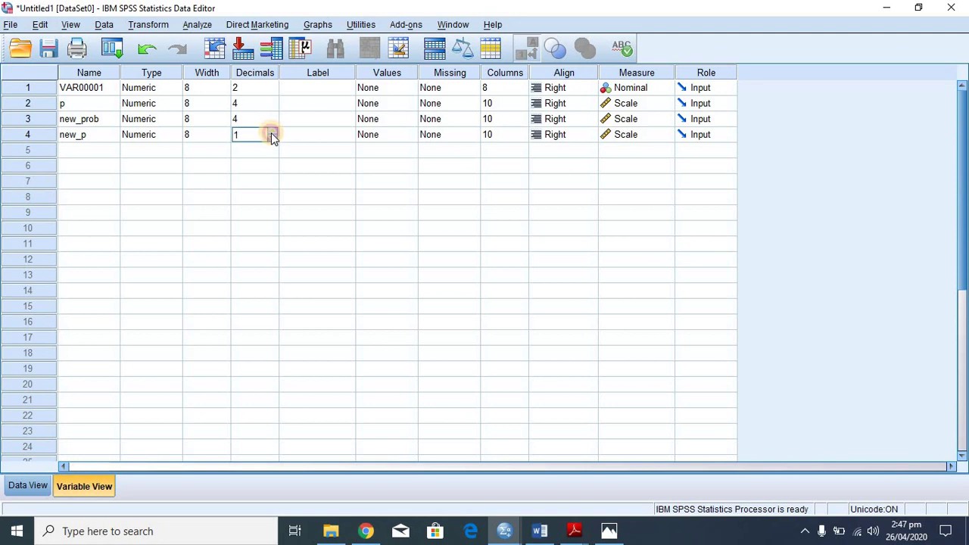
click(271, 132)
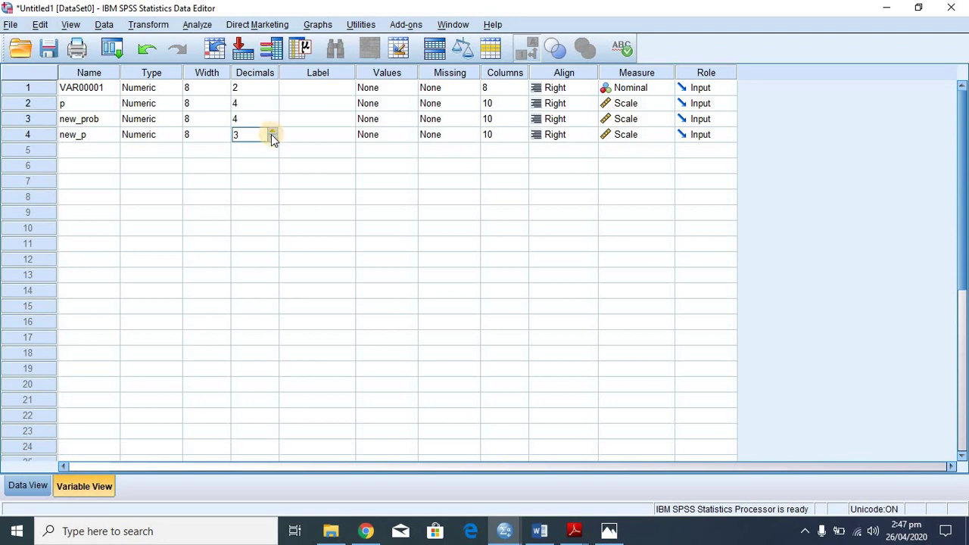
double_click(39, 453)
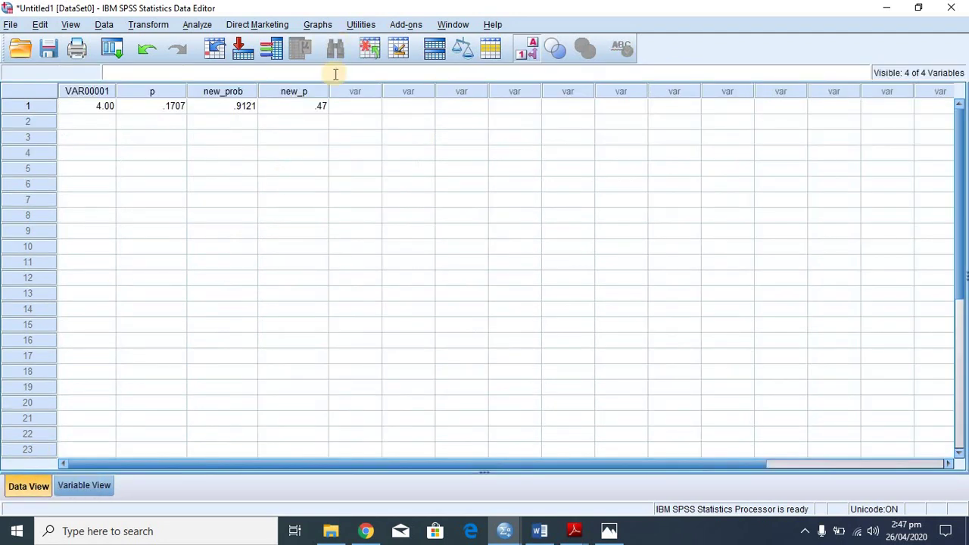
Set the decimals of new_p to 4 in the variable definitions
click(80, 486)
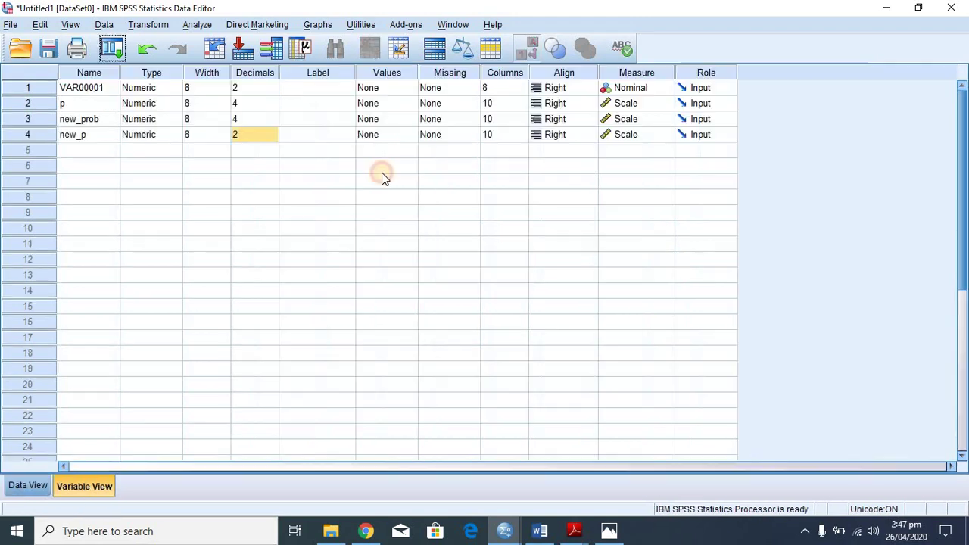
click(269, 133)
click(273, 129)
click(274, 130)
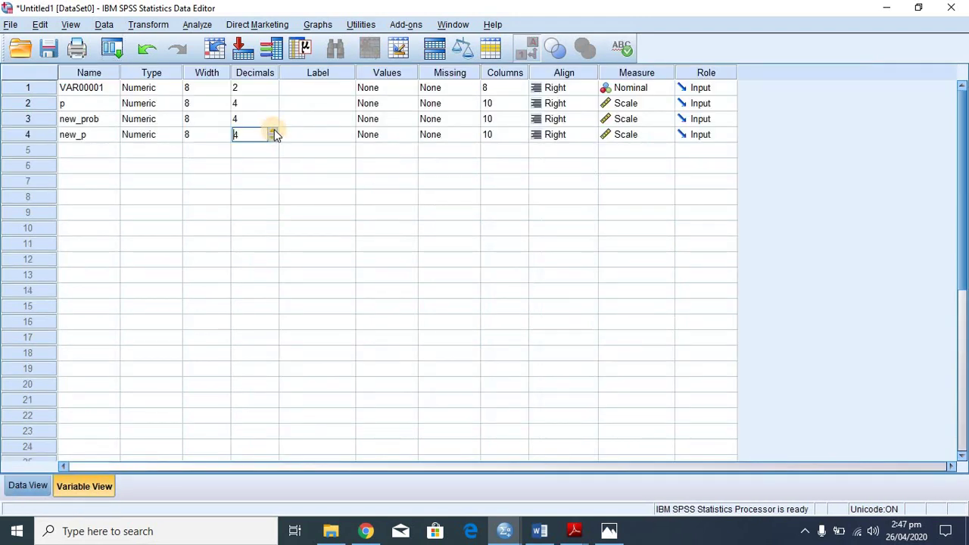
Return to the data grid and compare new_p with the textbook's answer for part (iii) in the page 2 photo
click(249, 166)
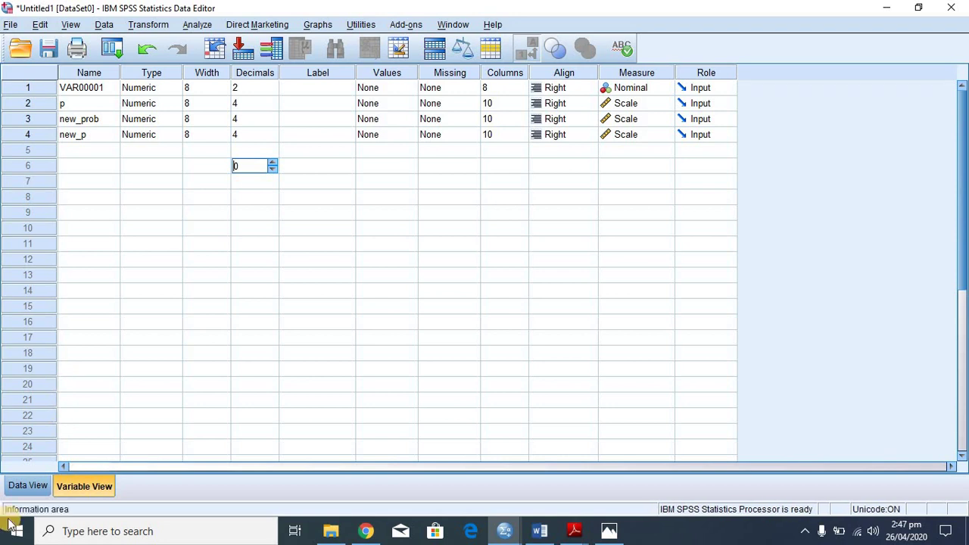
click(22, 487)
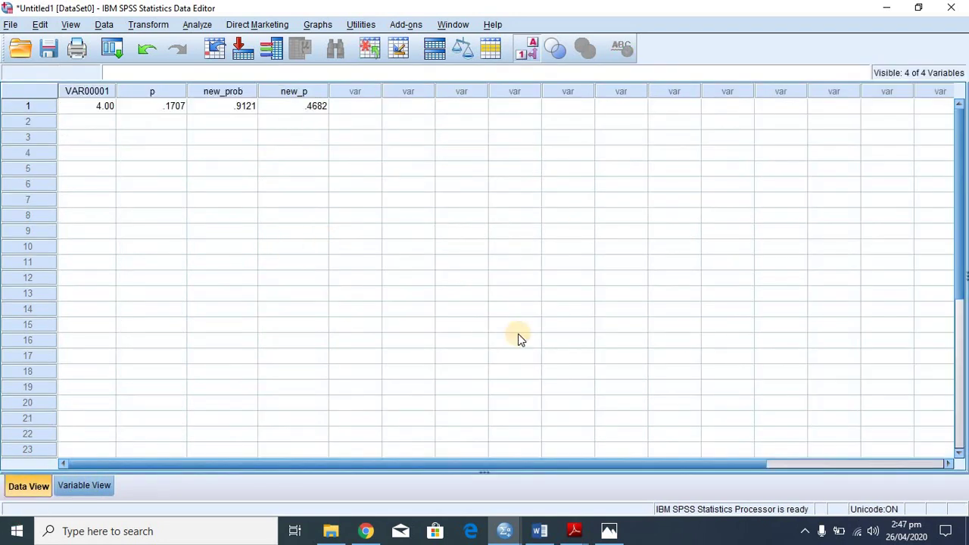
mouse_move(508, 539)
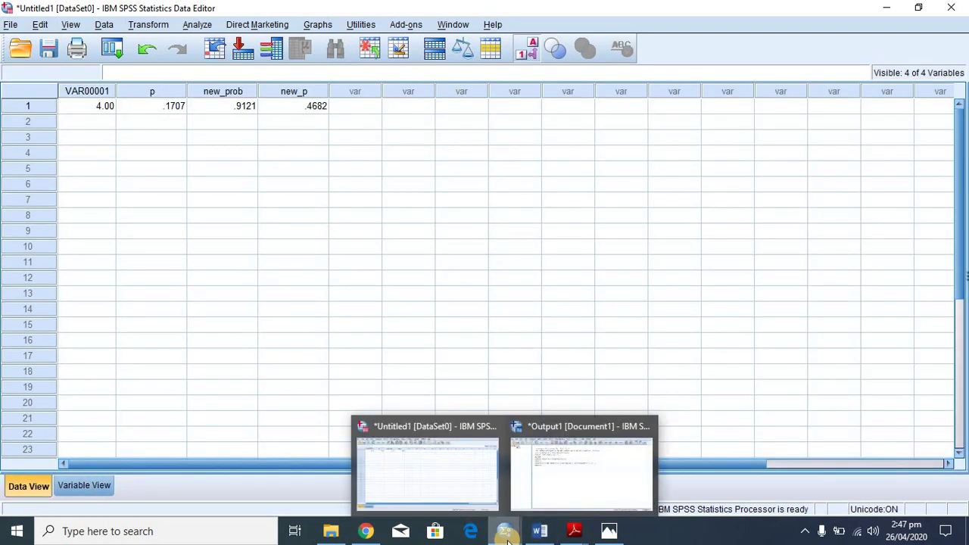
click(610, 531)
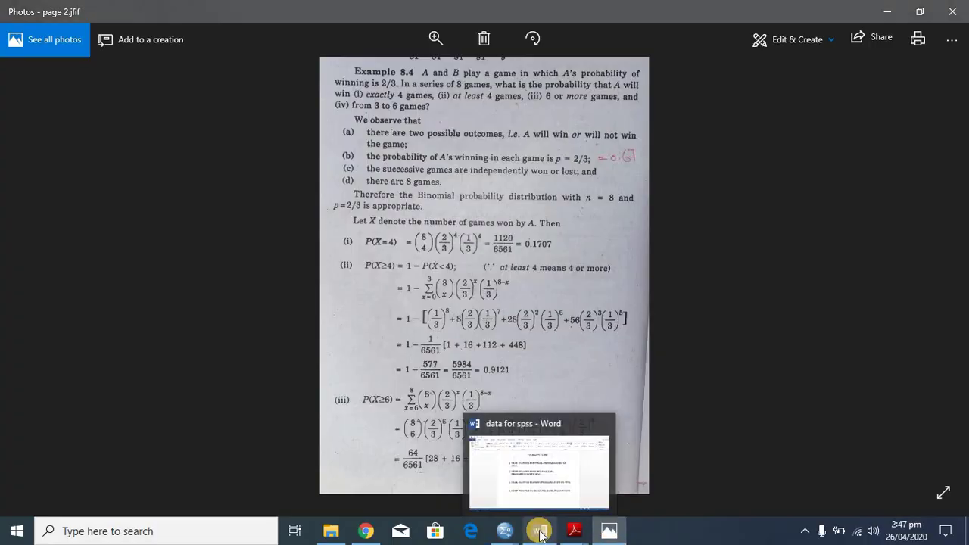
mouse_move(502, 534)
mouse_move(480, 491)
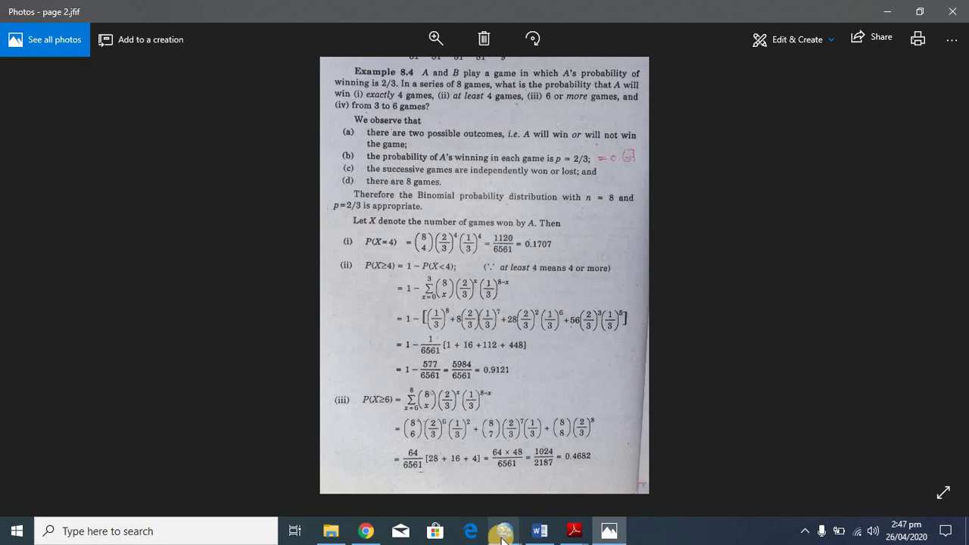
click(461, 478)
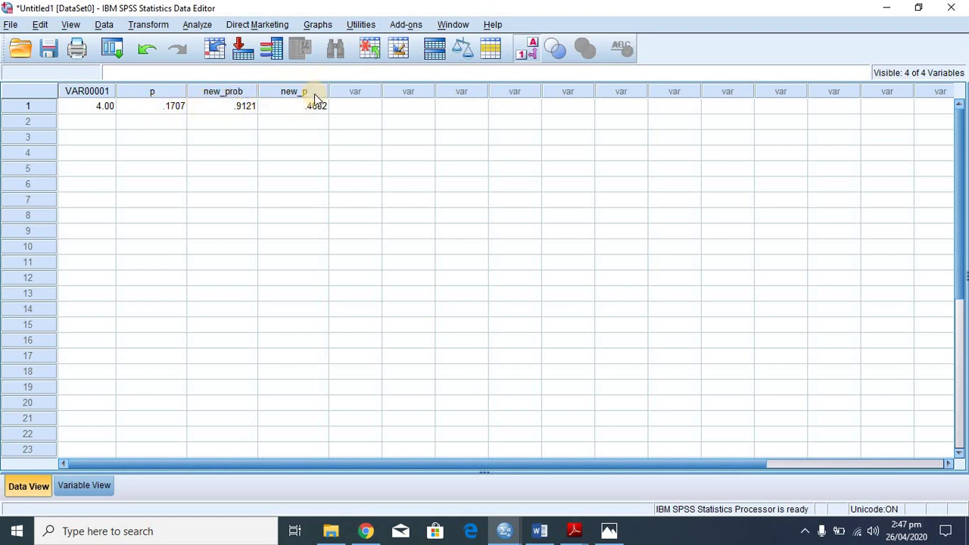
Switch to Photos and review part (iv) of Example 8.4, P(3≤X≤6), on the page 3 photo
click(607, 533)
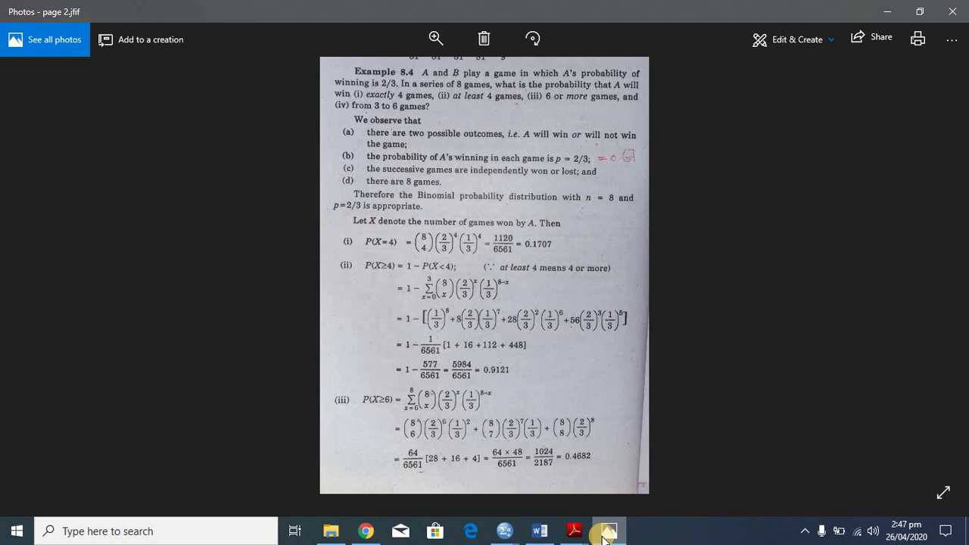
key(Right)
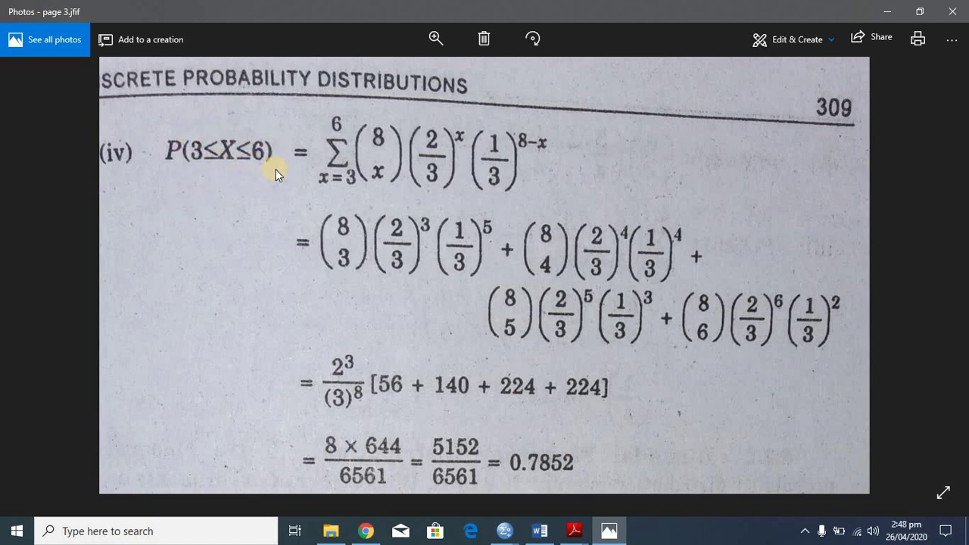
key(Left)
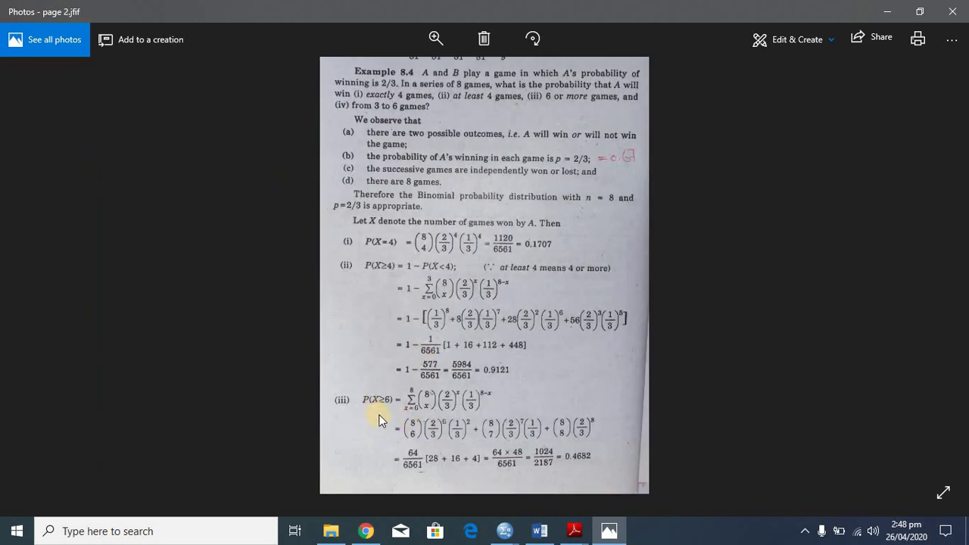
key(Right)
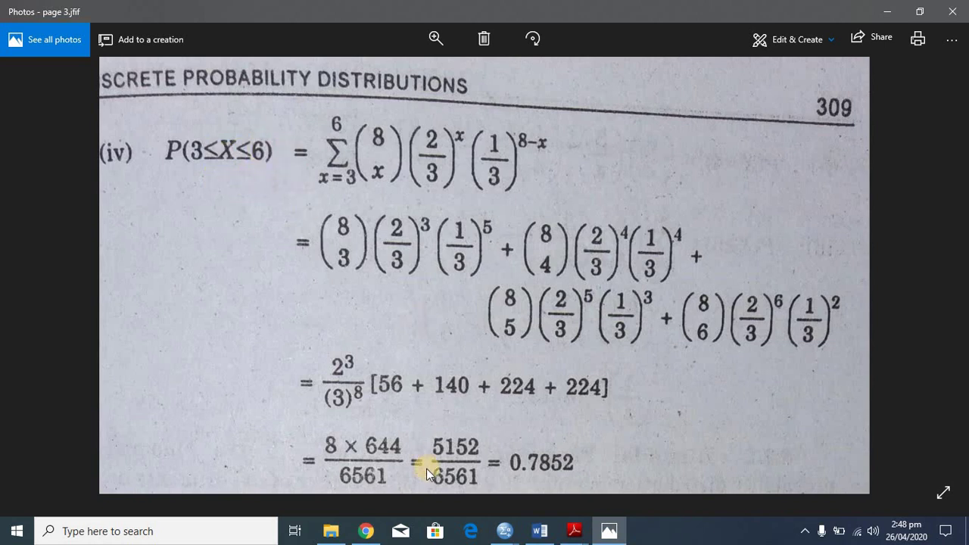
Back in SPSS, reopen Compute Variable and append +PDF.BINOM(6,8,2/3) to the end of the numeric expression
mouse_move(504, 531)
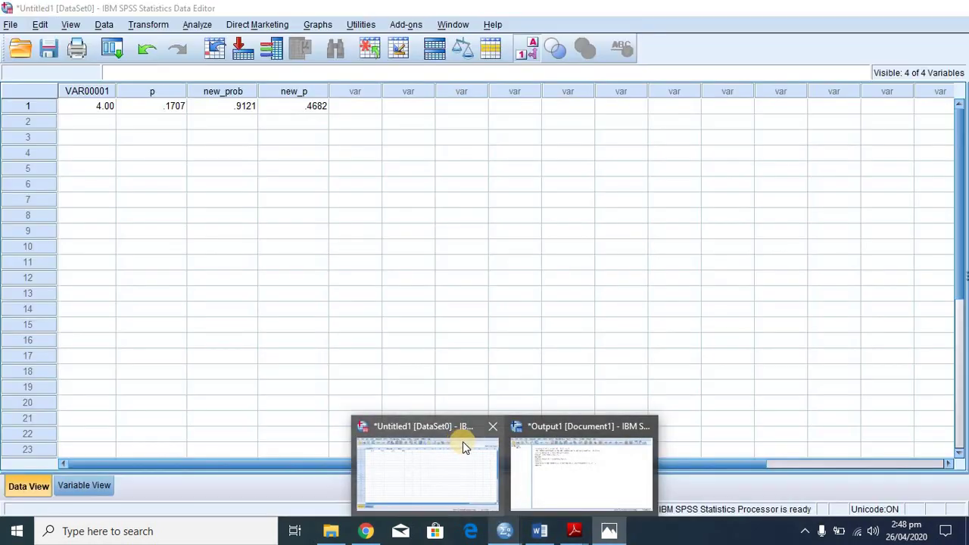
click(463, 441)
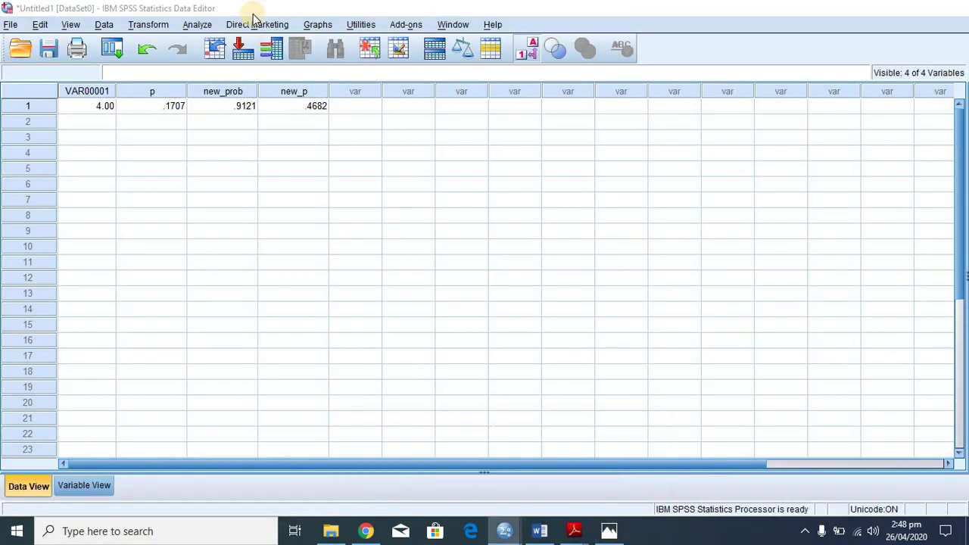
click(155, 28)
click(168, 48)
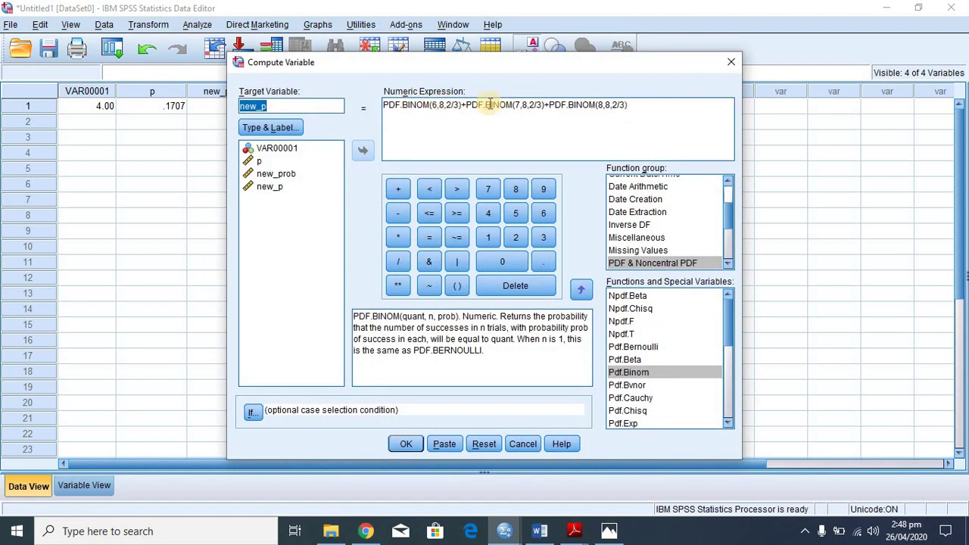
click(632, 105)
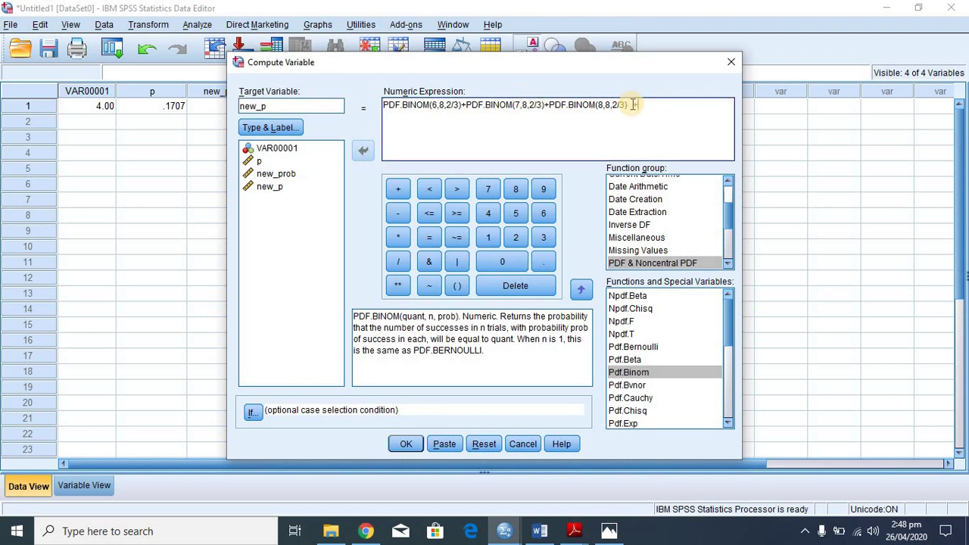
text(+PDF.BINOM(6,8,2/3))
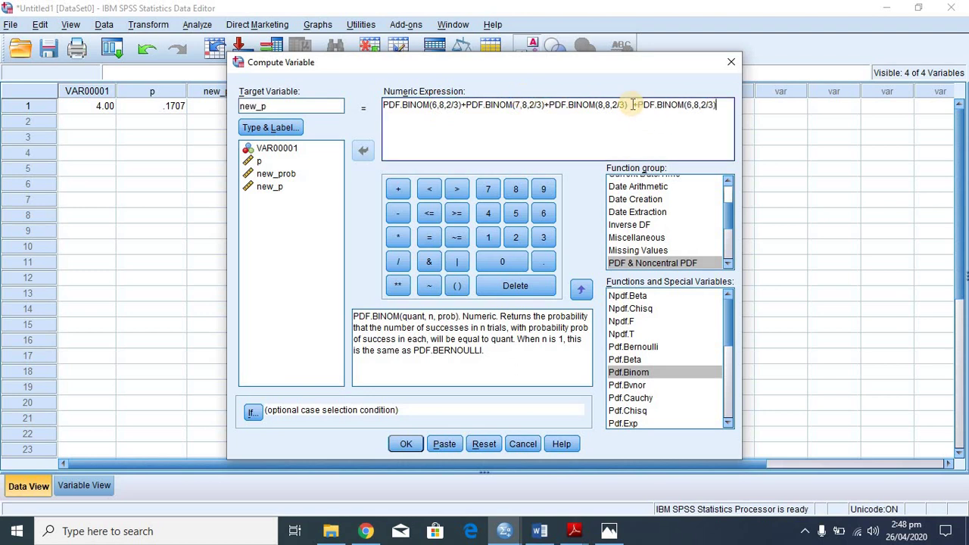
Change the first arguments of the first three PDF.BINOM terms to 3, 4 and 5 respectively
click(438, 104)
key(BackSpace)
text(3)
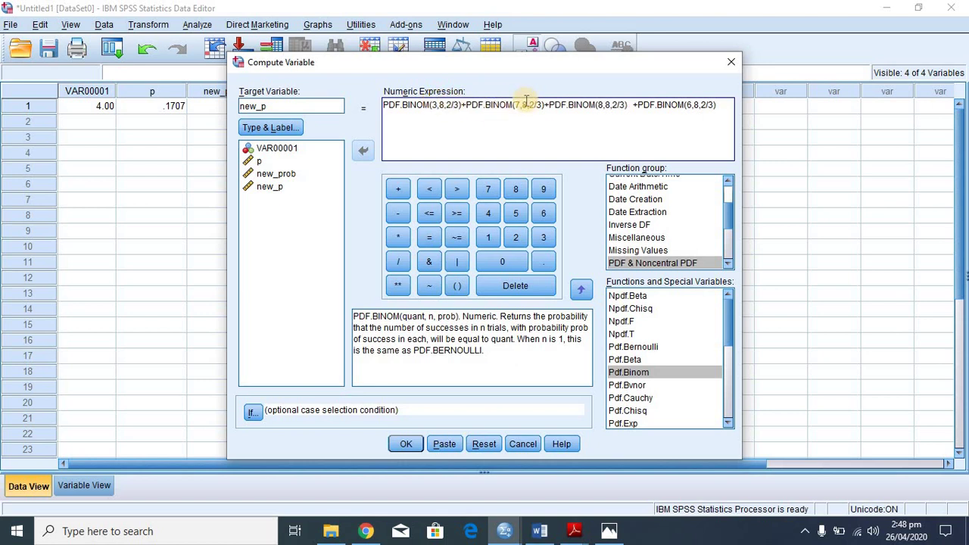
click(519, 105)
key(BackSpace)
text(4)
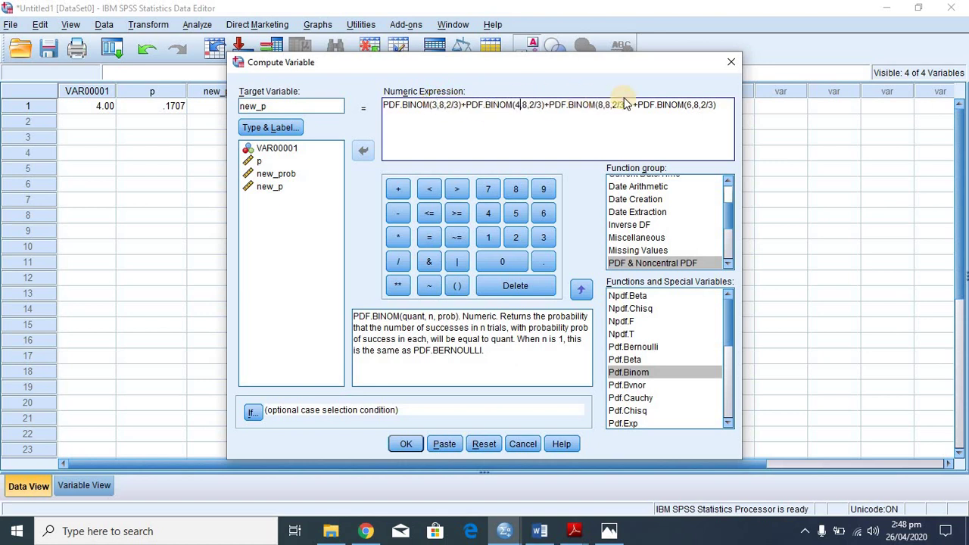
click(606, 104)
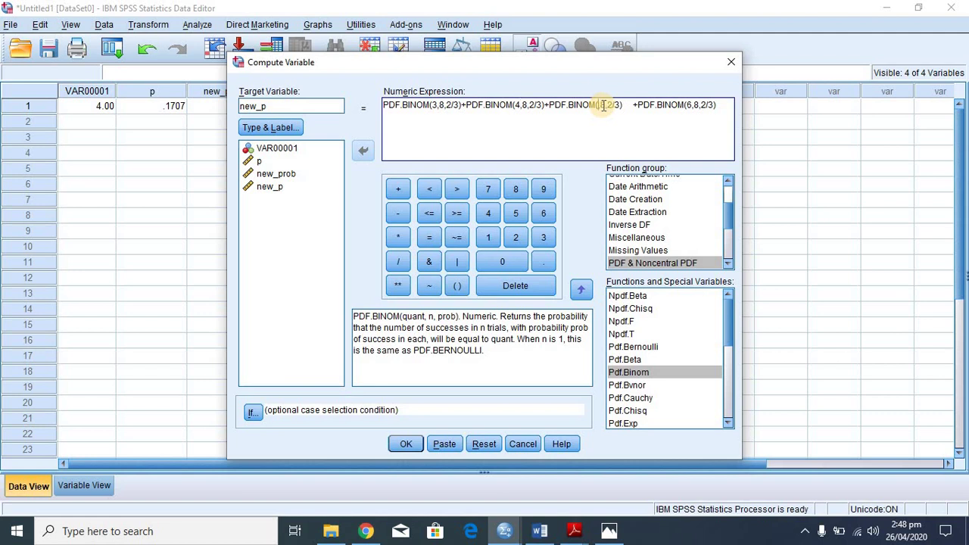
key(BackSpace)
text(5)
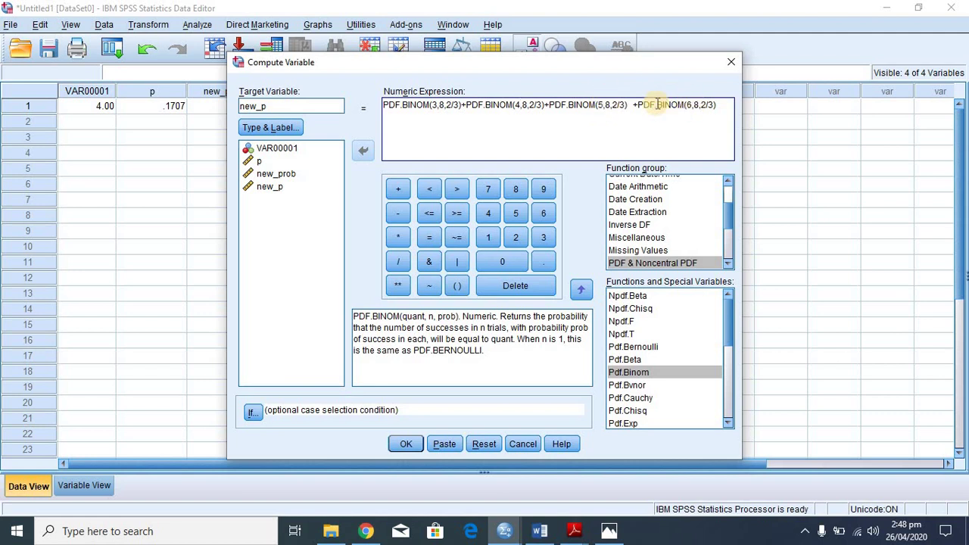
Name the target variable newp, run the computation and return to the Data Editor
click(269, 106)
key(BackSpace)
key(BackSpace)
key(BackSpace)
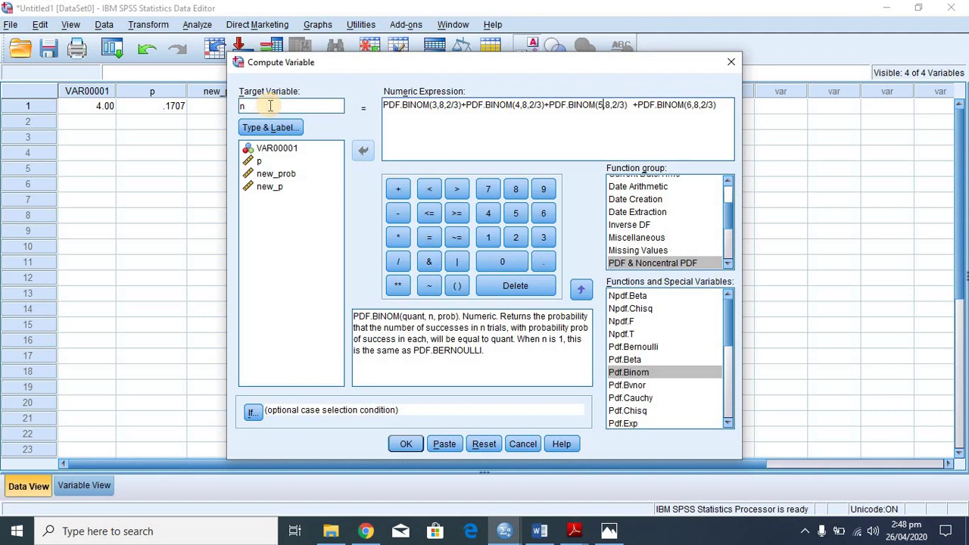
text(ewp)
click(406, 444)
mouse_move(505, 530)
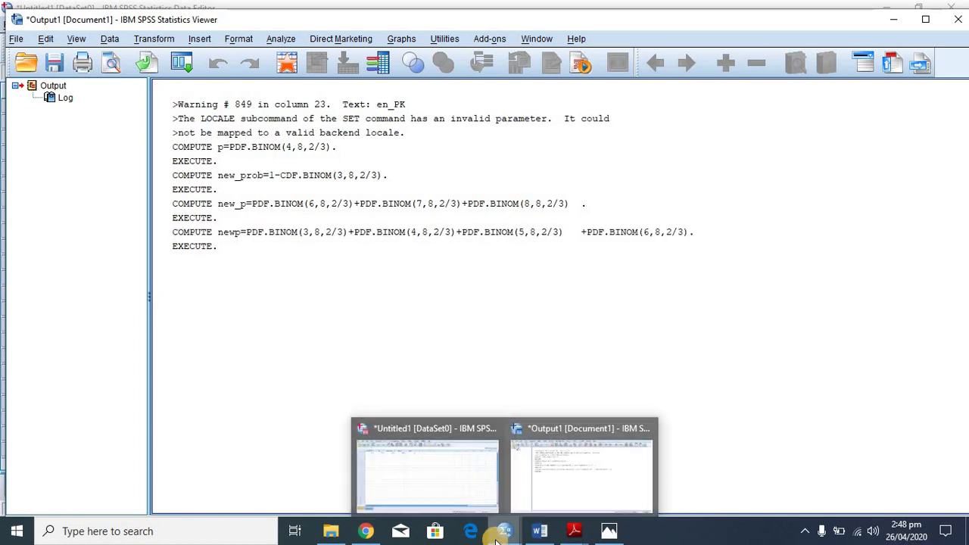
click(458, 476)
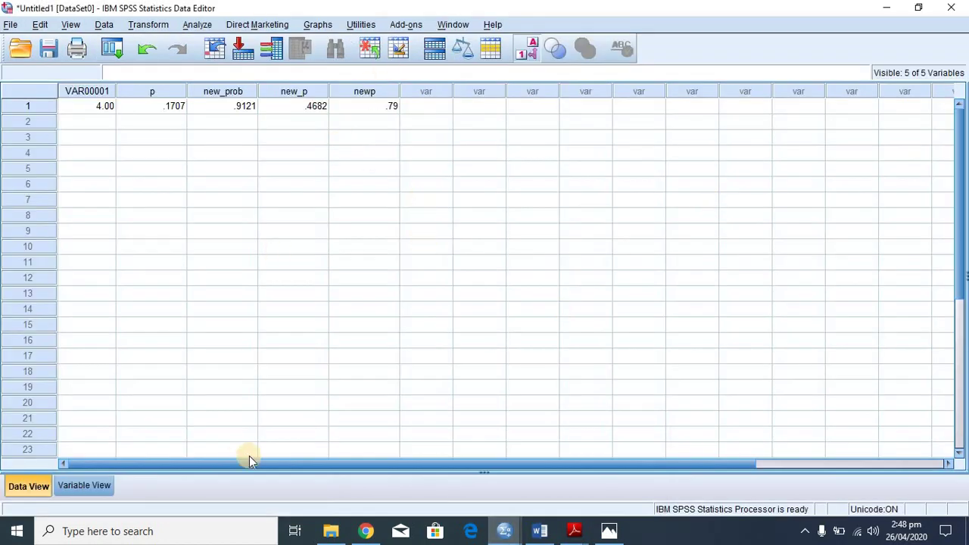
Set the decimals of newp to 4 in the variable definitions and return to the data grid
click(83, 485)
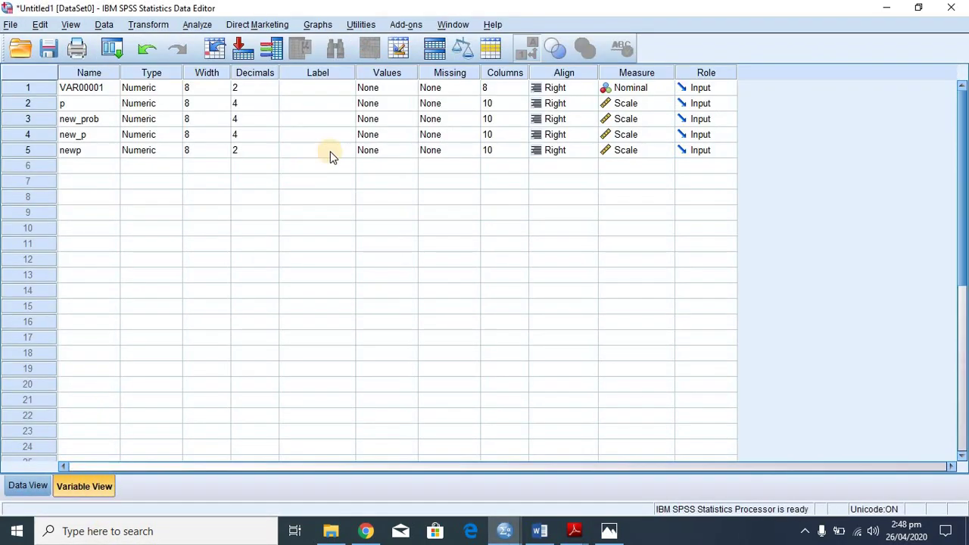
click(274, 149)
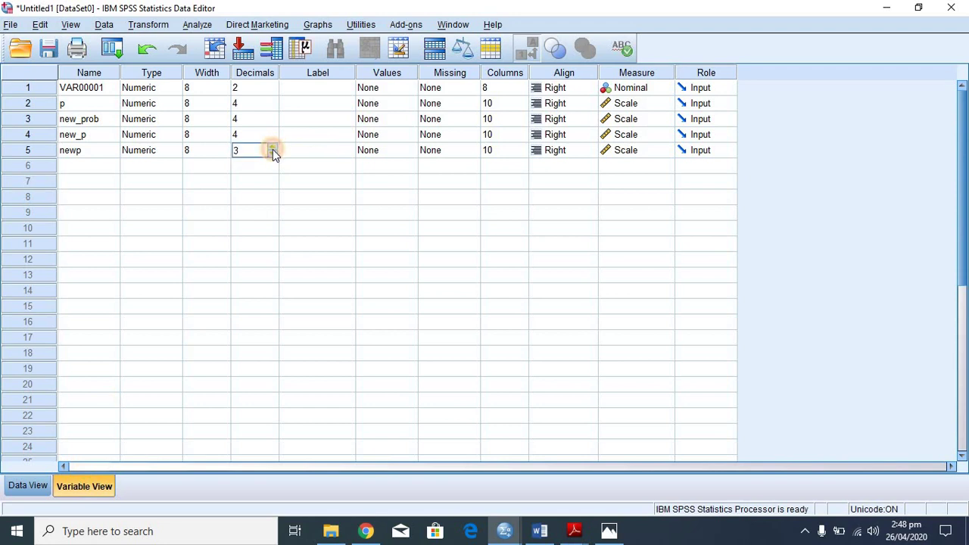
click(272, 148)
click(273, 148)
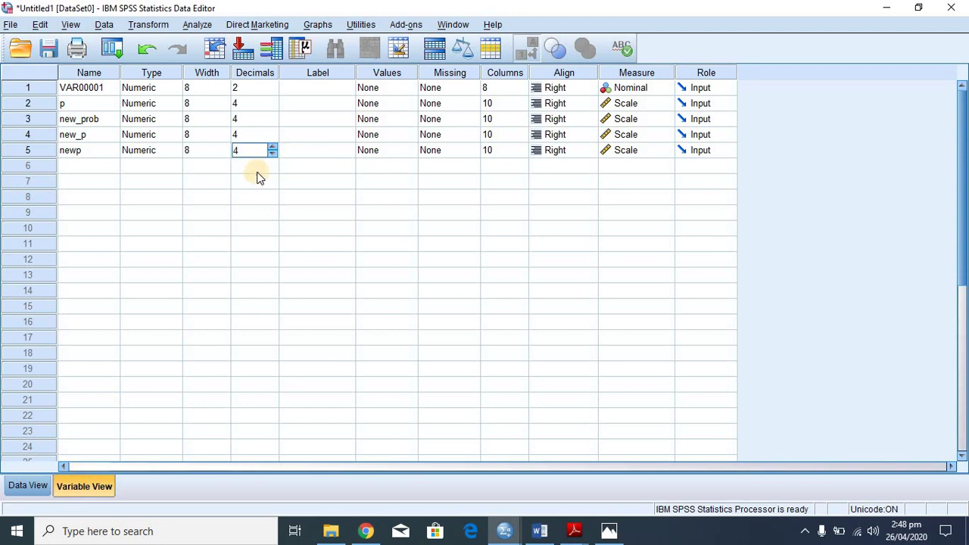
click(28, 486)
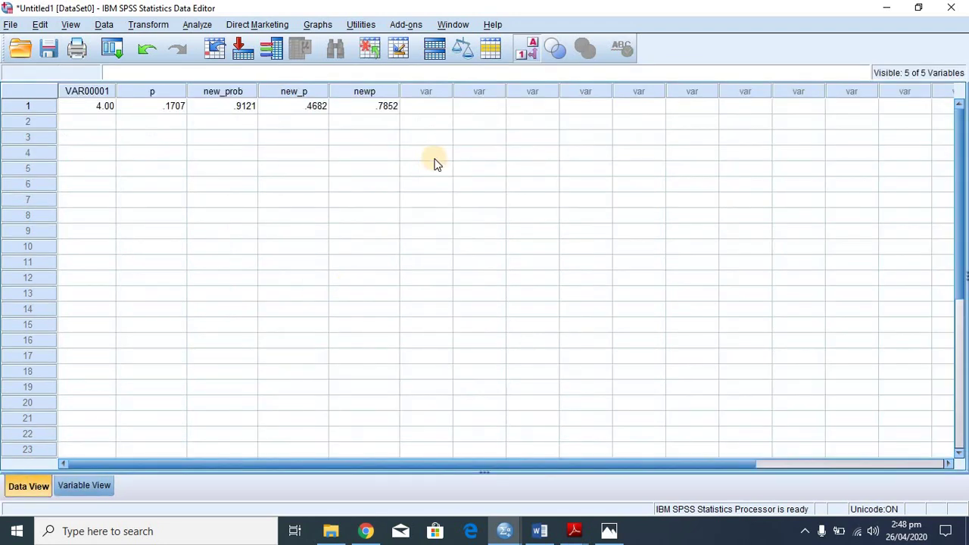
Compare newp with the textbook's answer for part (iv) and bring up the topic list in Word
click(608, 532)
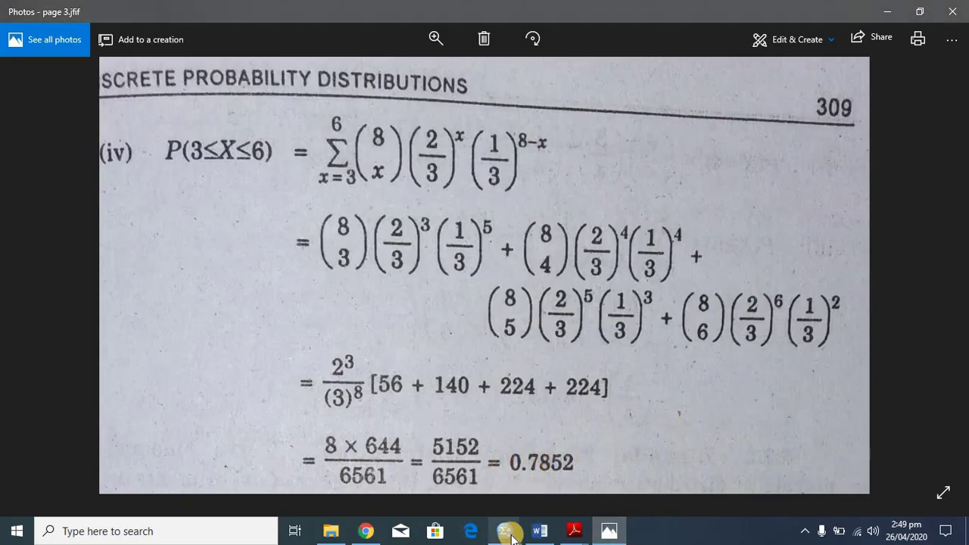
mouse_move(505, 532)
click(457, 464)
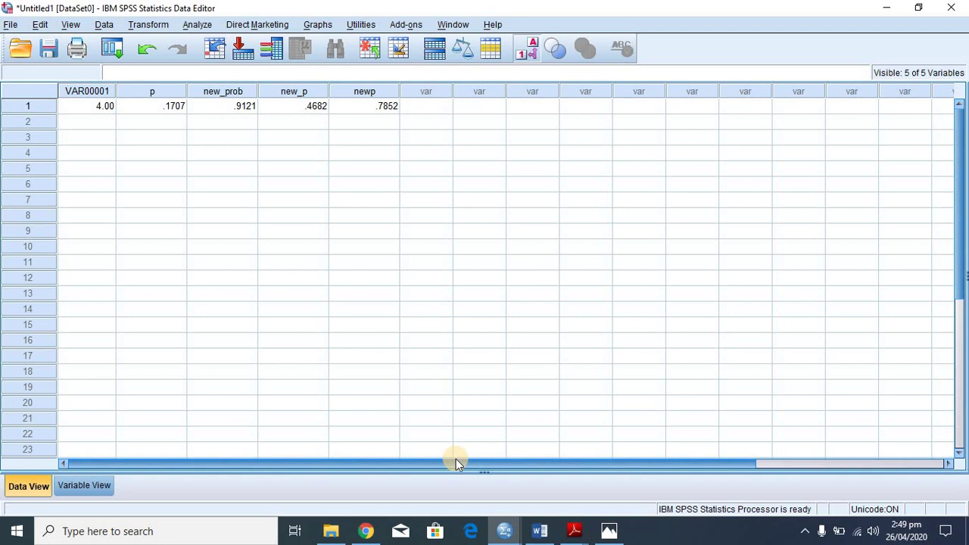
click(540, 531)
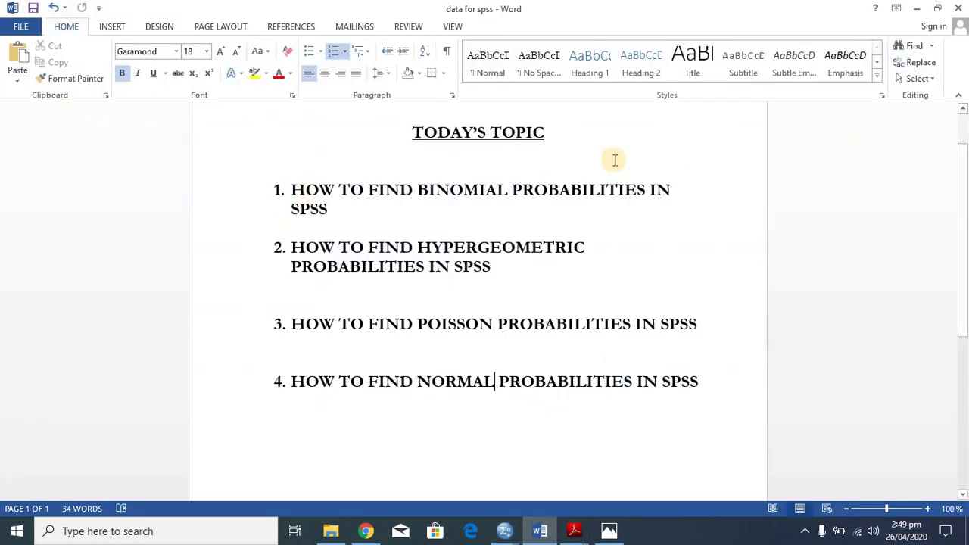